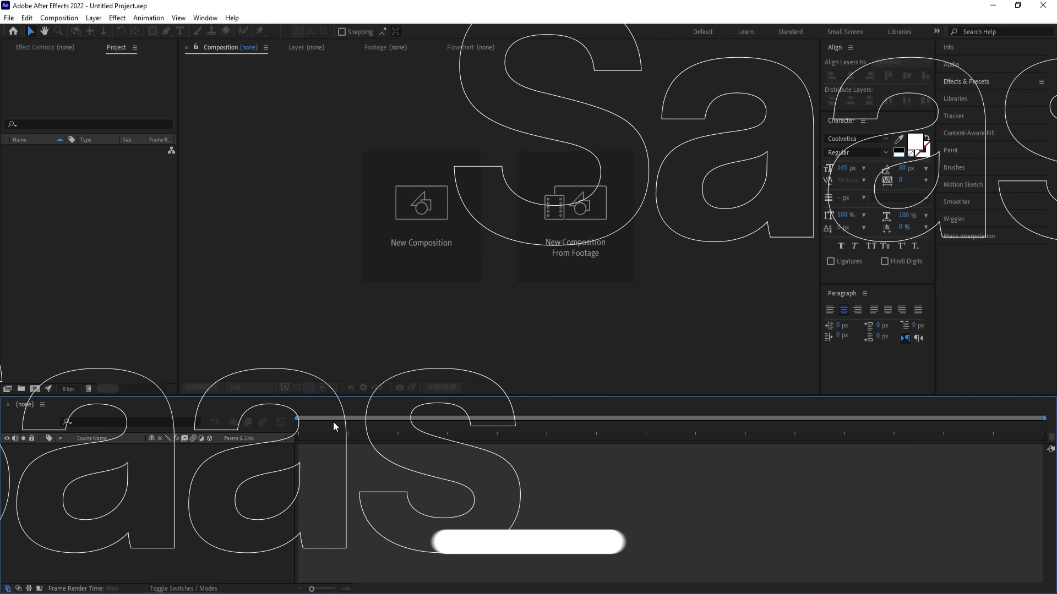
# Create a composition named Main Animation at 1920 x 1080 px, 30 fps, with a duration of 0:01:00:00
pyautogui.click(436, 259)
pyautogui.write('M')
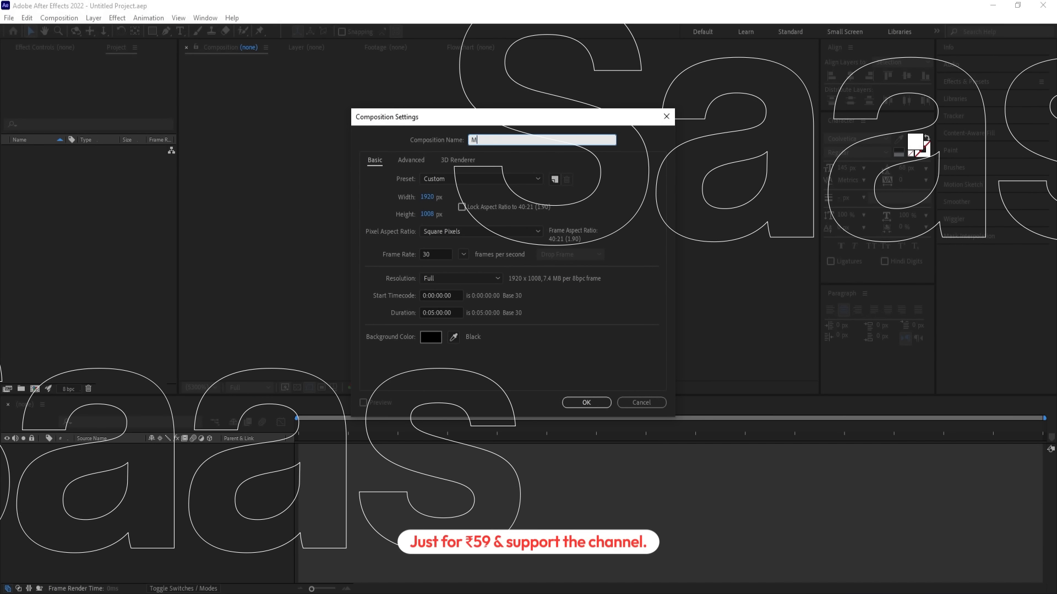
pyautogui.write('ain Animation')
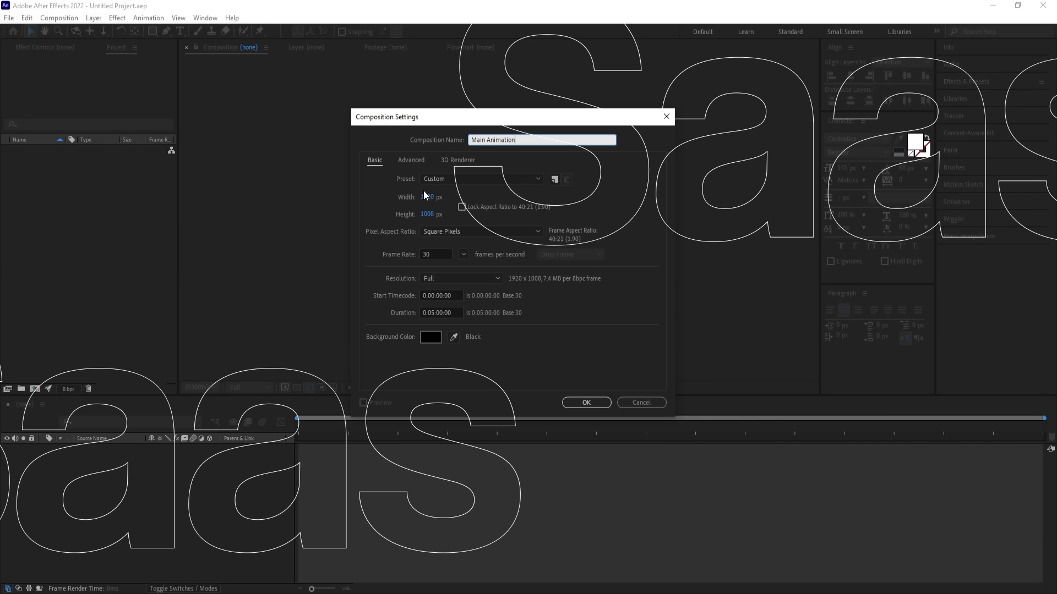
pyautogui.click(429, 215)
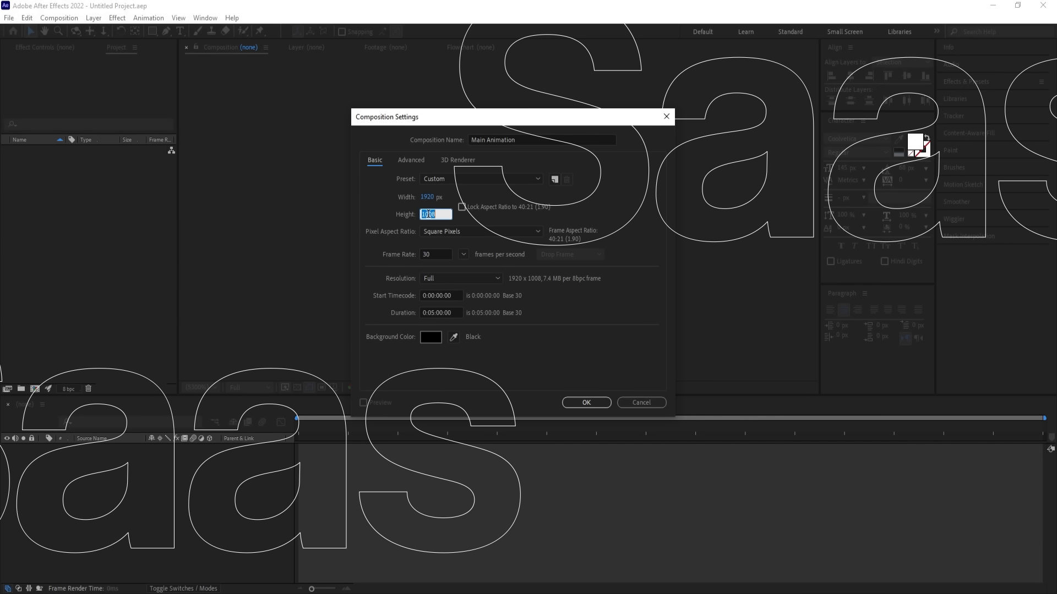
pyautogui.write('1080')
pyautogui.click(440, 253)
pyautogui.moveTo(429, 253); pyautogui.dragTo(409, 255)
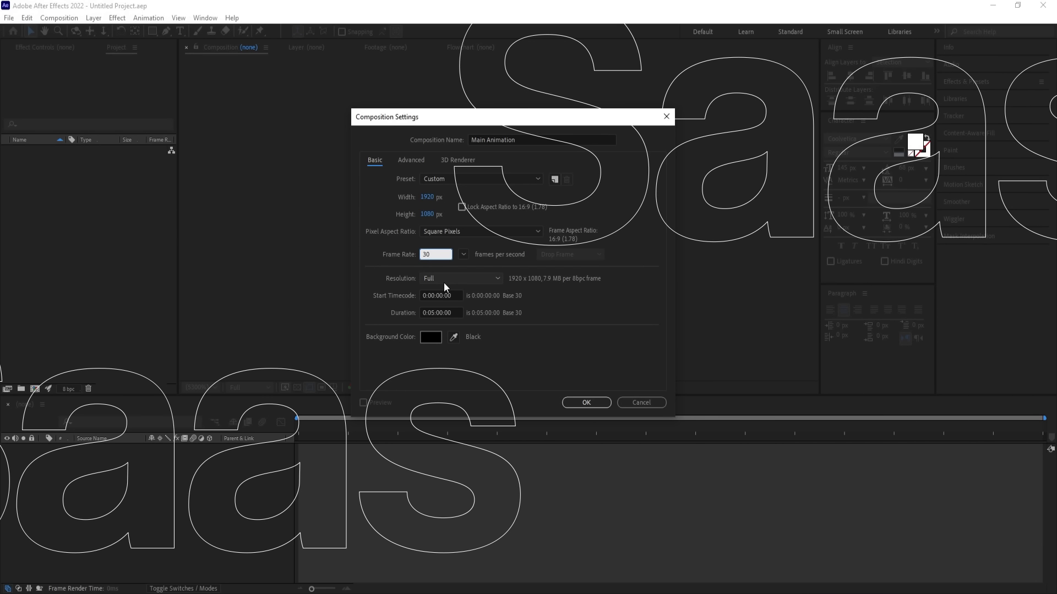
pyautogui.click(433, 313)
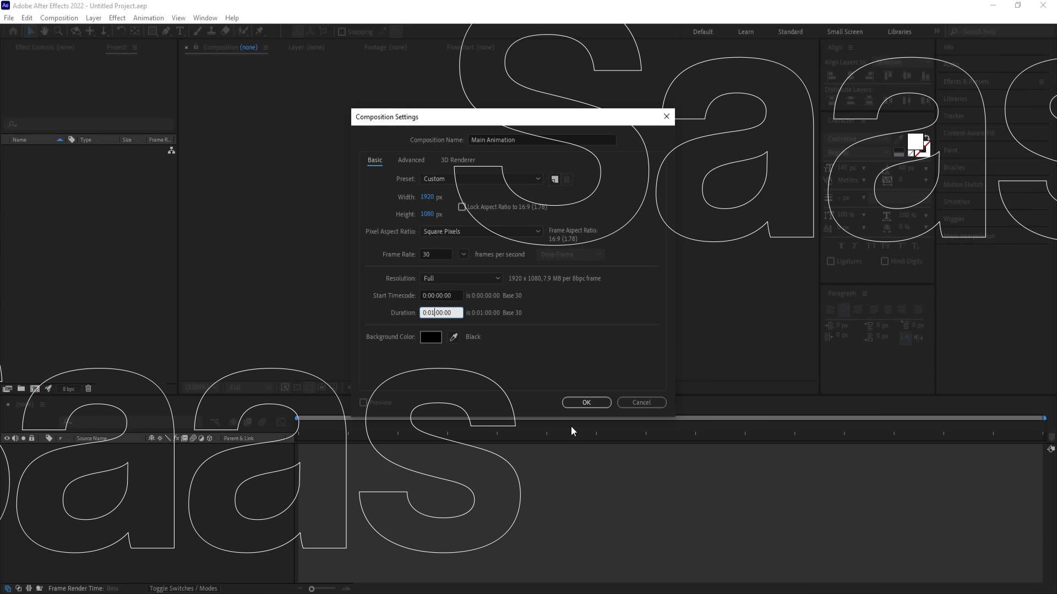
pyautogui.click(582, 409)
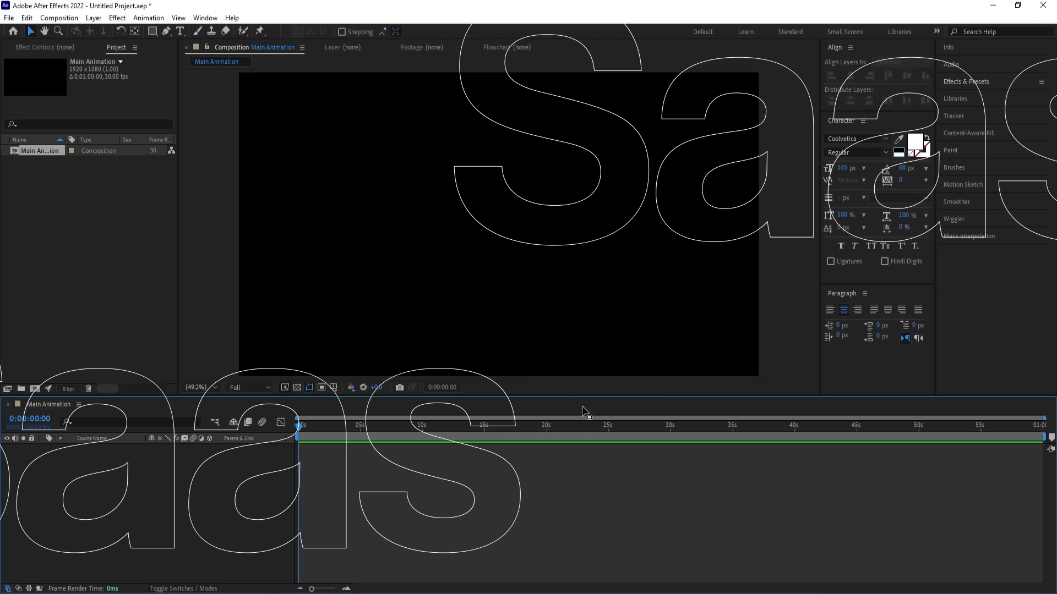
# Show the Title/Action Safe guides and create a second composition named BG with the same settings
pyautogui.click(335, 387)
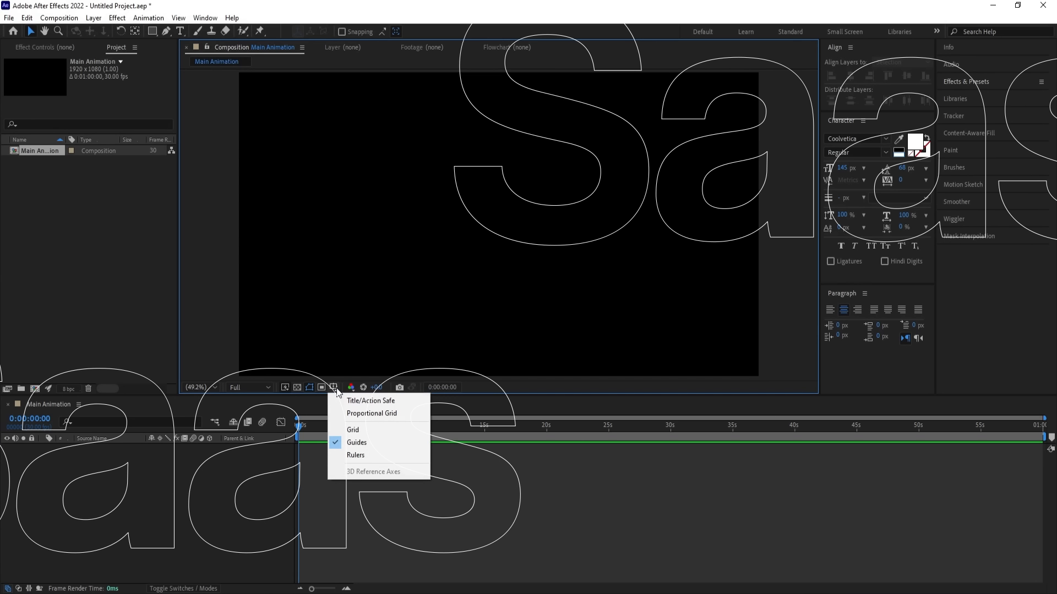
pyautogui.click(368, 404)
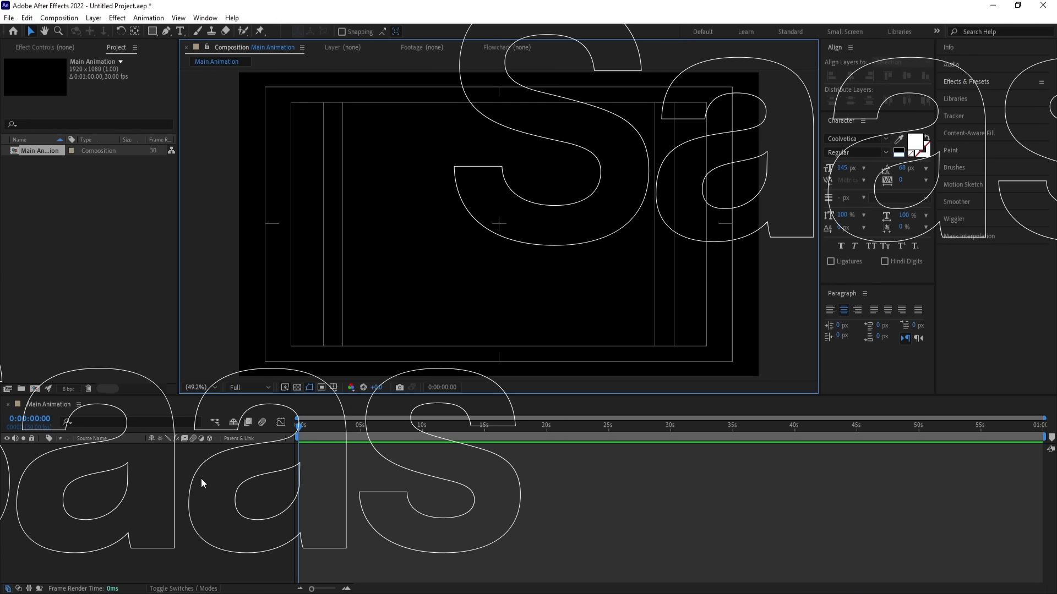
pyautogui.hotkey('ctrl', 'n')
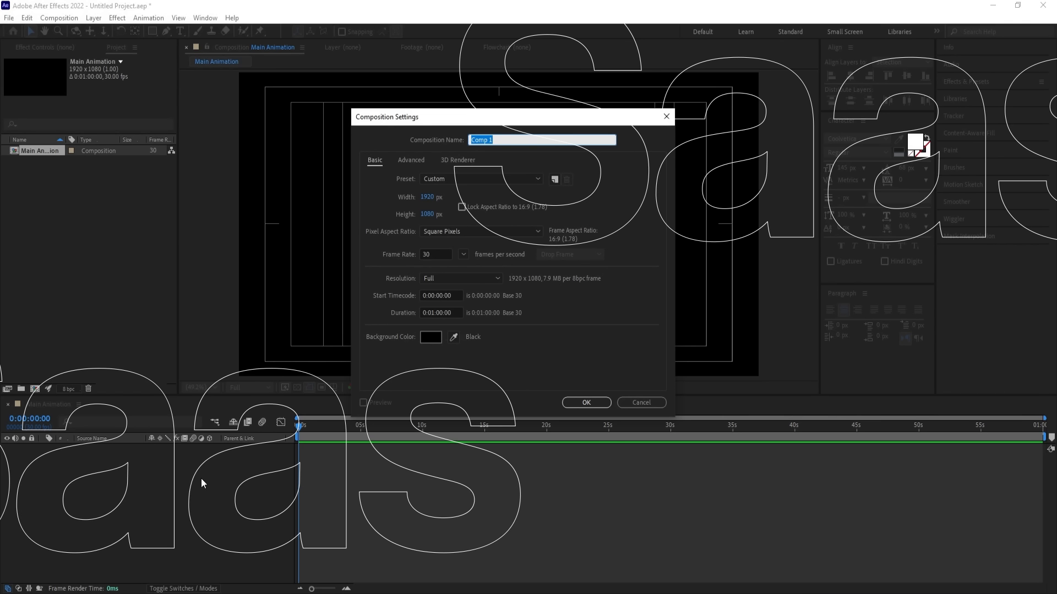
pyautogui.write('BG')
pyautogui.press('Return')
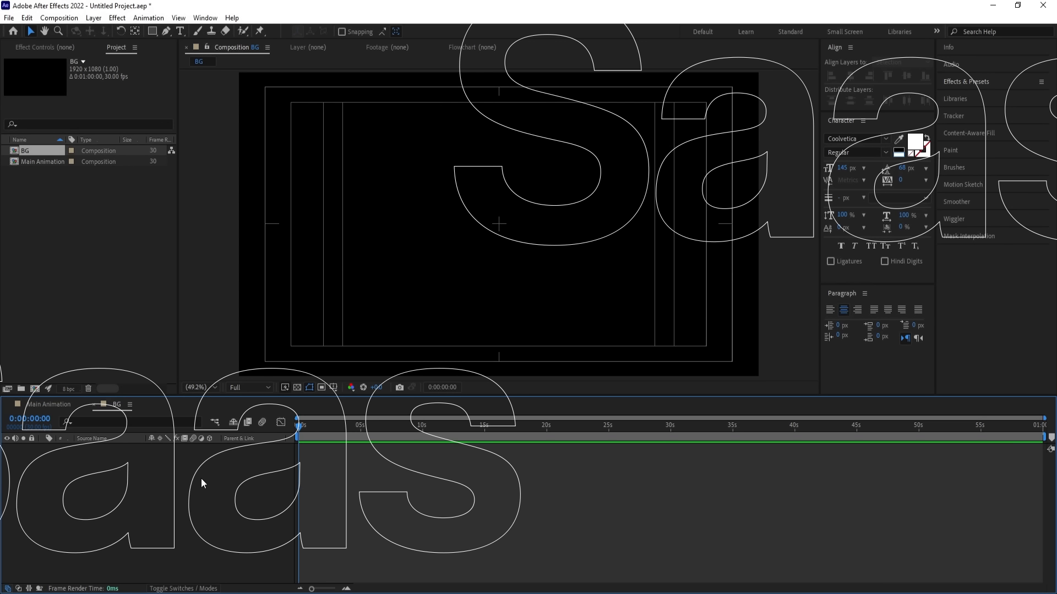
# Add a 1920 x 1080 px solid layer named Ramp to the BG composition
pyautogui.hotkey('ctrl', 'y')
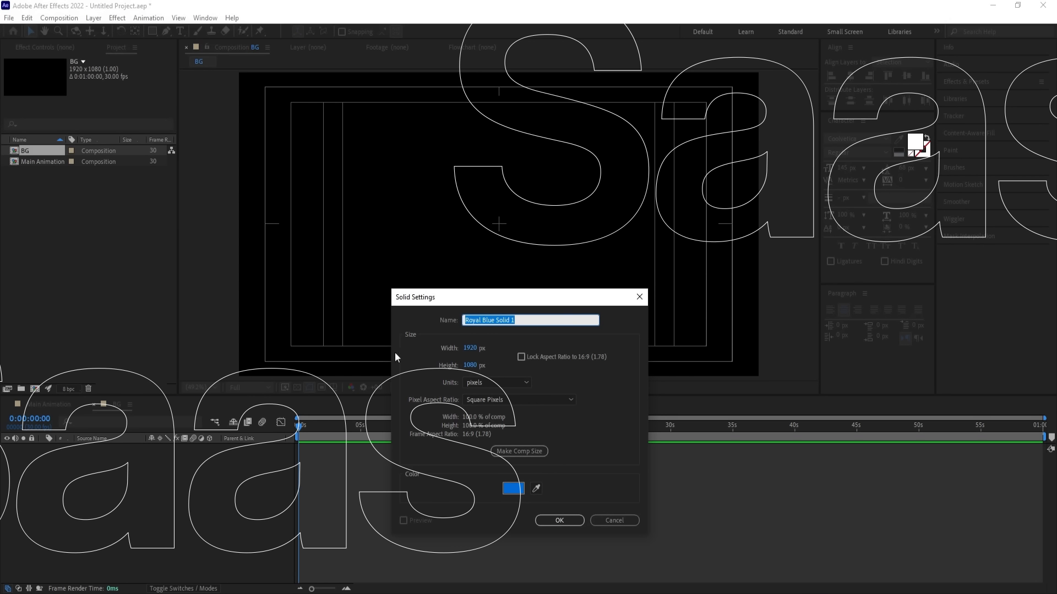
pyautogui.write('Ramp')
pyautogui.click(543, 525)
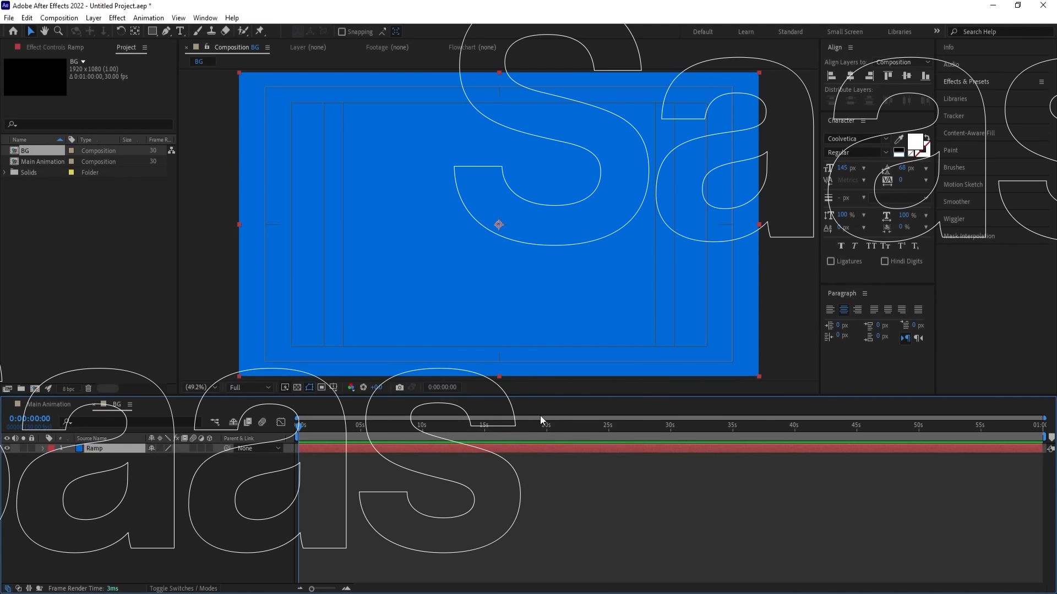
# Find the 4-Color Gradient effect and apply it to the Ramp layer
pyautogui.click(973, 97)
pyautogui.write('gau')
pyautogui.click(974, 97)
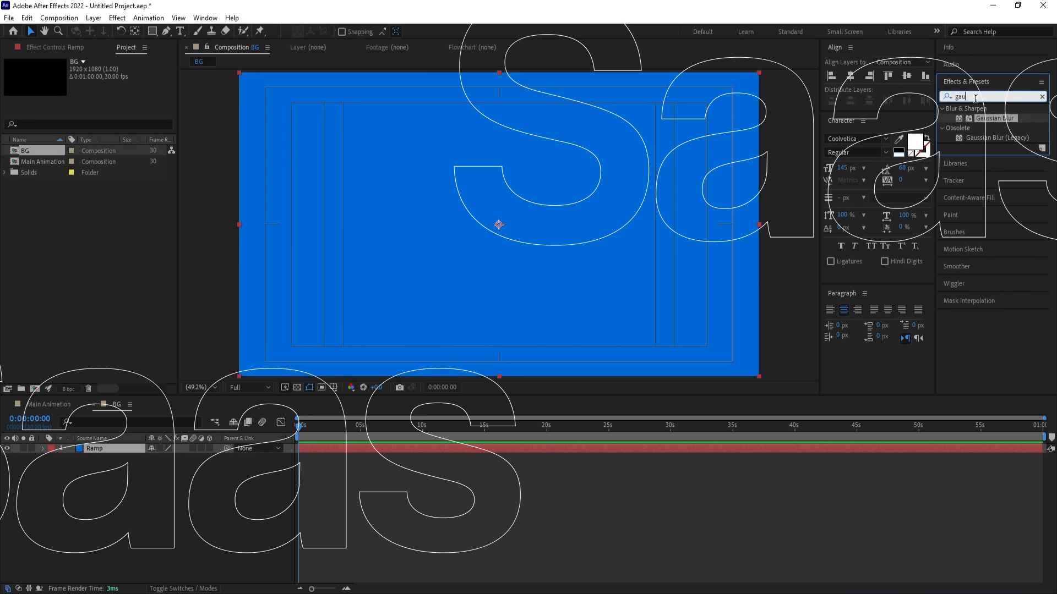
pyautogui.write('4')
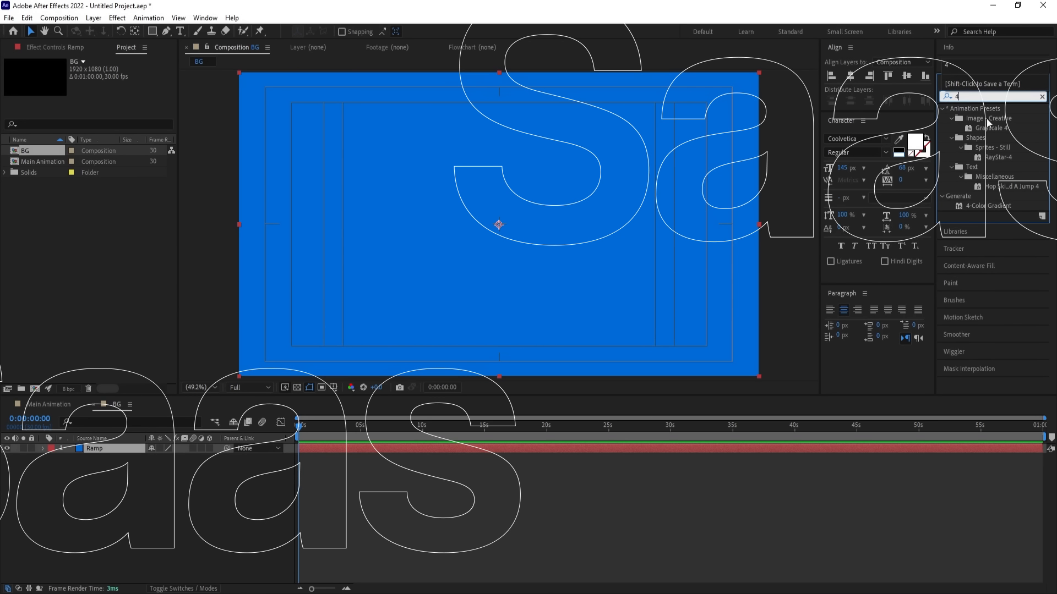
pyautogui.click(976, 205)
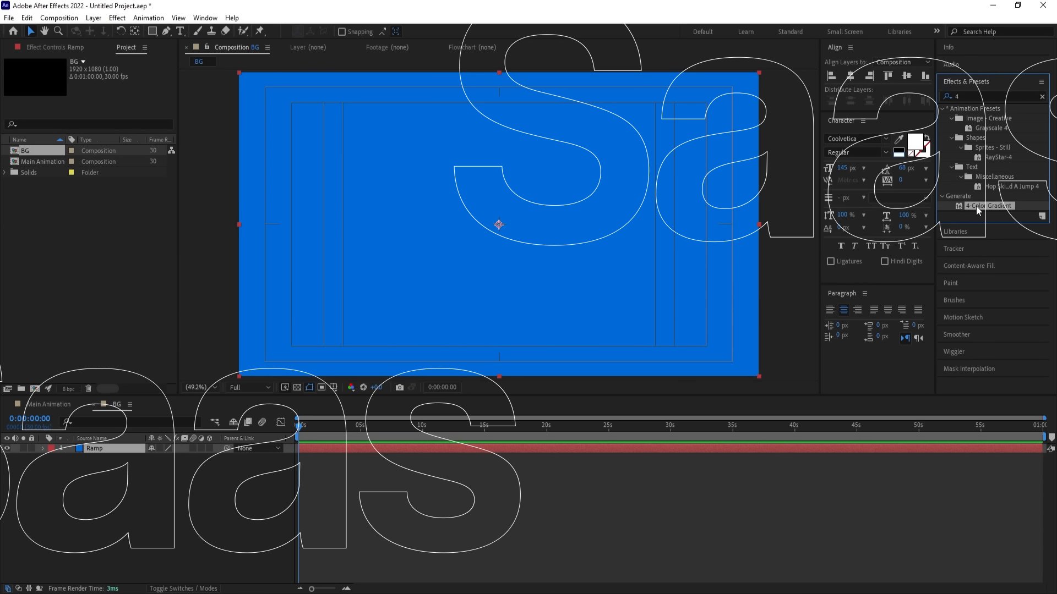
pyautogui.doubleClick(975, 206)
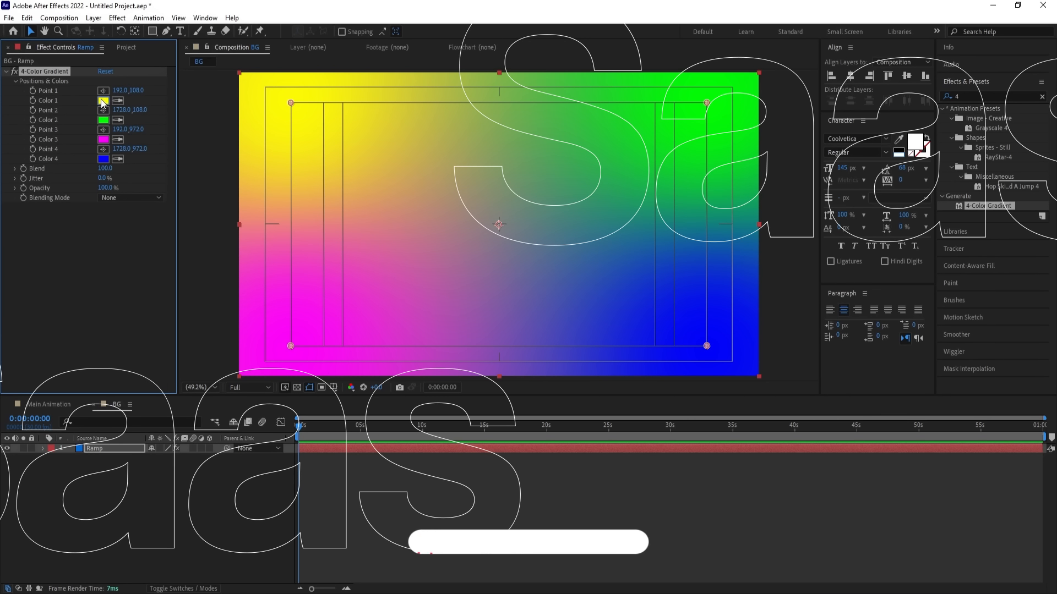
# Set the gradient's Color 1 to blue 0066FF and Color 2 to a pale blue
pyautogui.click(102, 101)
pyautogui.click(287, 314)
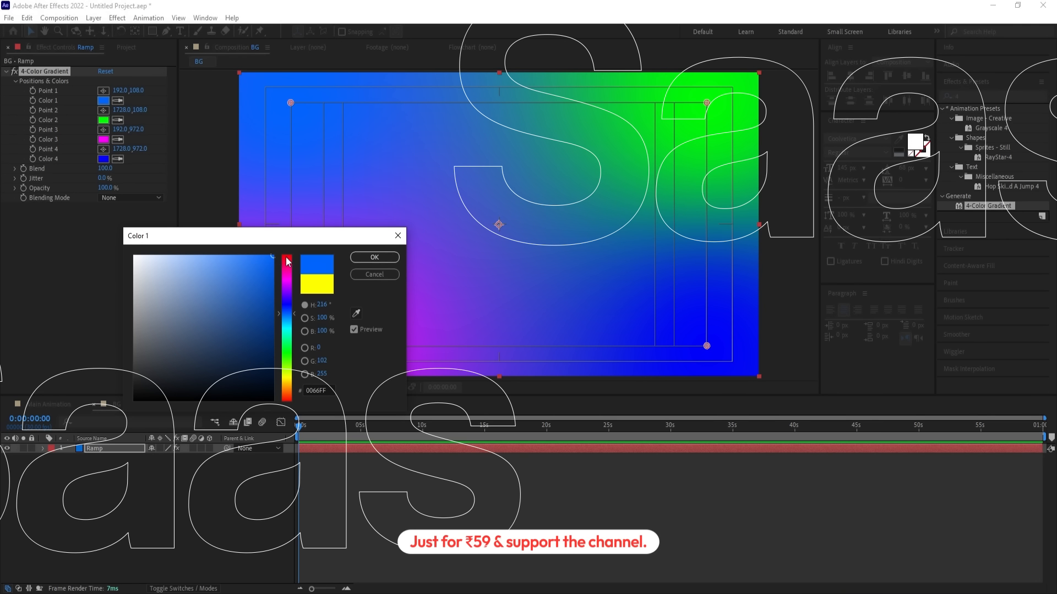
pyautogui.click(364, 258)
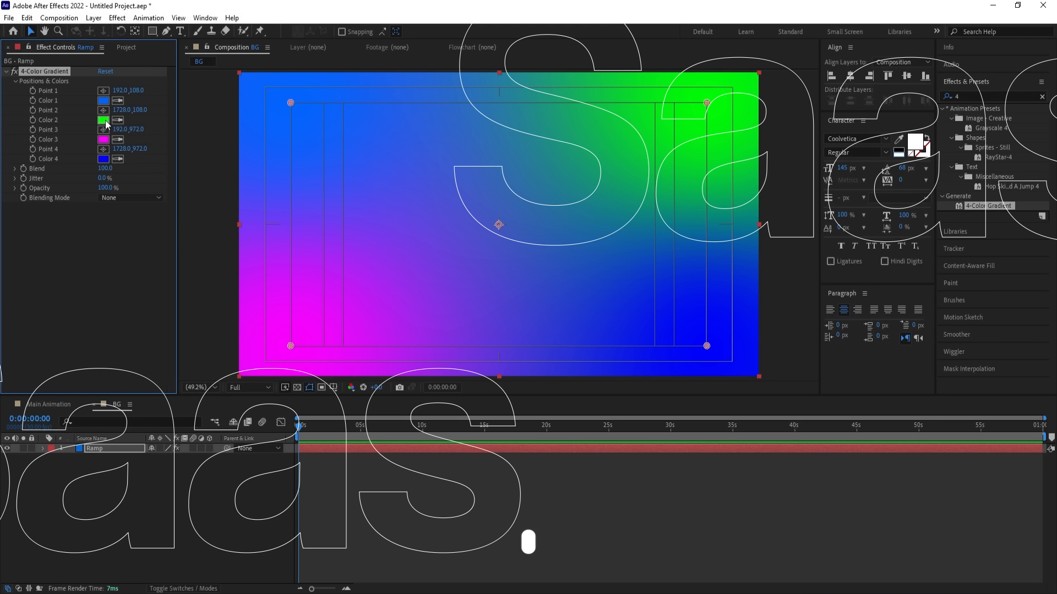
pyautogui.click(104, 121)
pyautogui.click(286, 314)
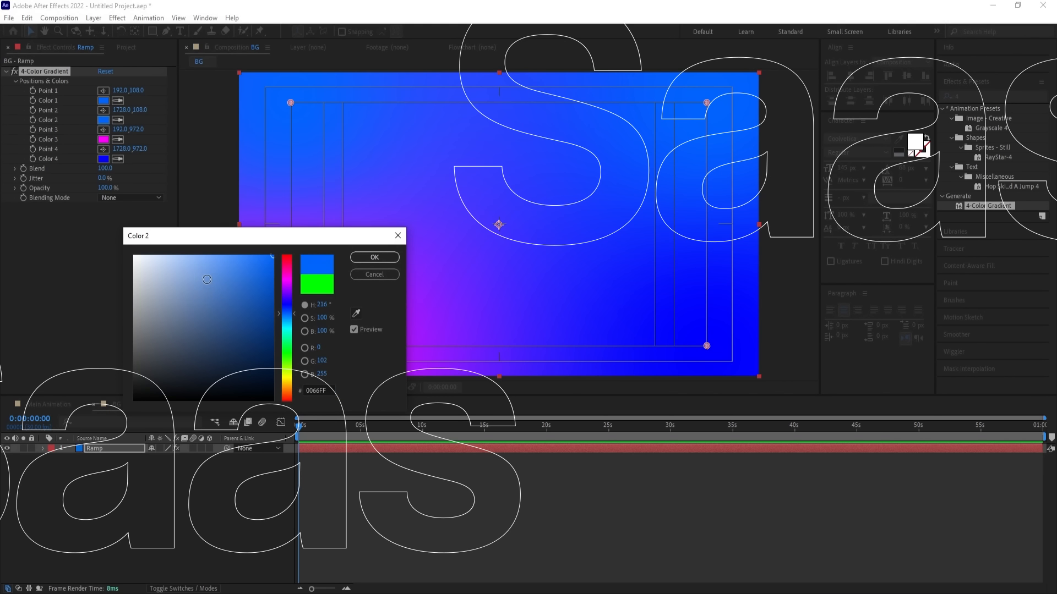
pyautogui.click(169, 256)
pyautogui.click(374, 258)
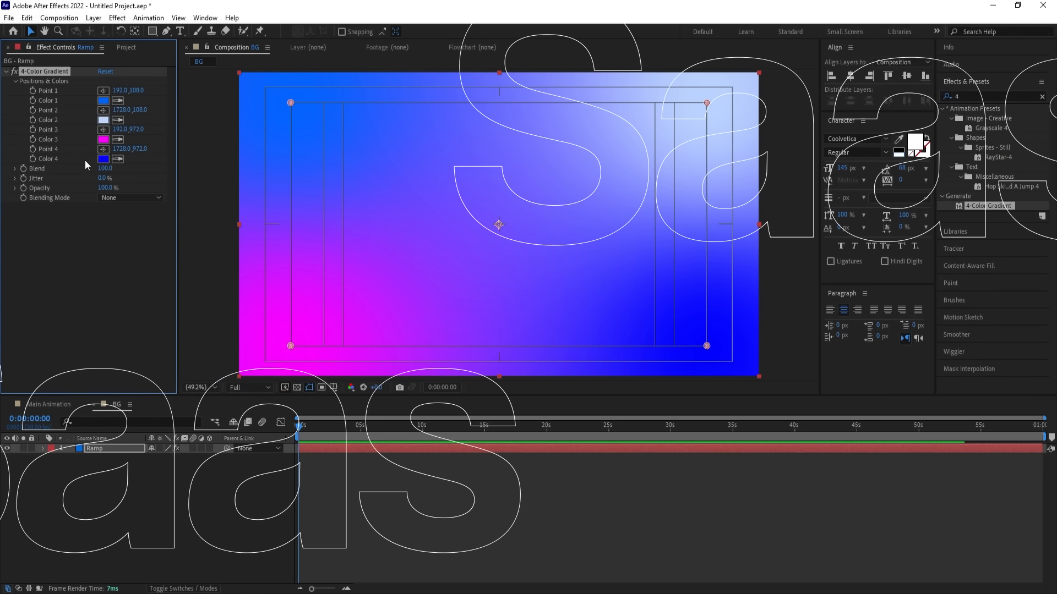
# Set Color 3 to pale blue B7D7FF and move gradient Point 4 outward to about 1789, 1007
pyautogui.click(103, 140)
pyautogui.click(286, 315)
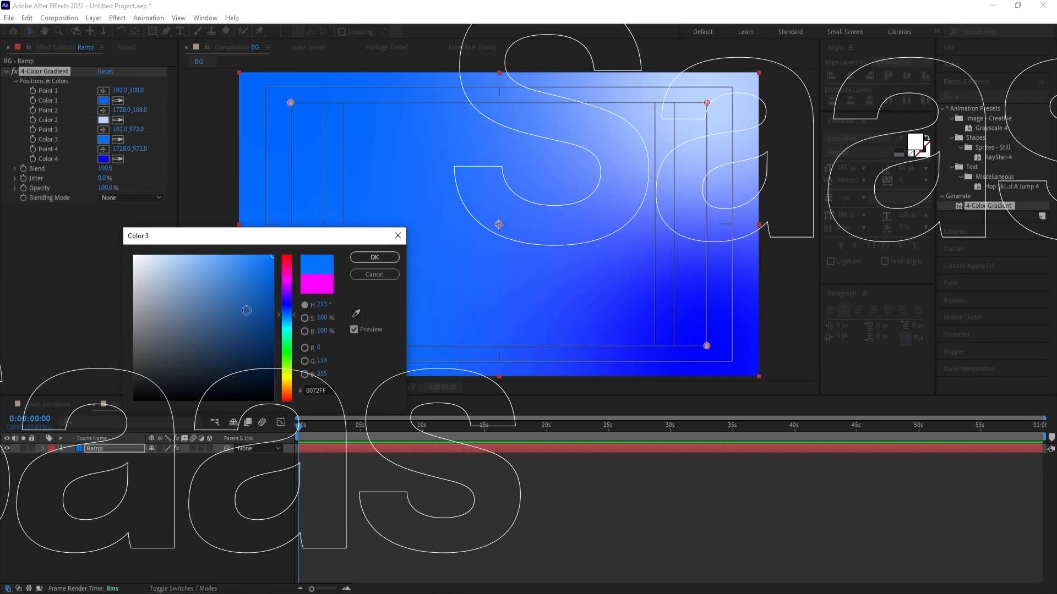
pyautogui.moveTo(221, 292)
pyautogui.mouseDown()
pyautogui.moveTo(180, 235)
pyautogui.moveTo(132, 208)
pyautogui.moveTo(173, 205)
pyautogui.moveTo(287, 352)
pyautogui.mouseUp()
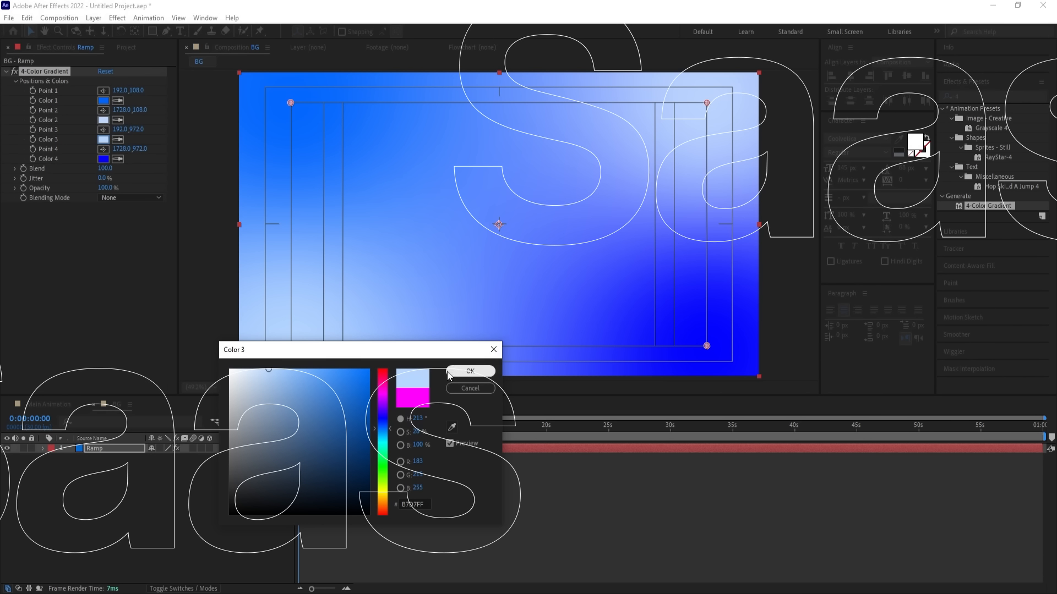
pyautogui.click(470, 371)
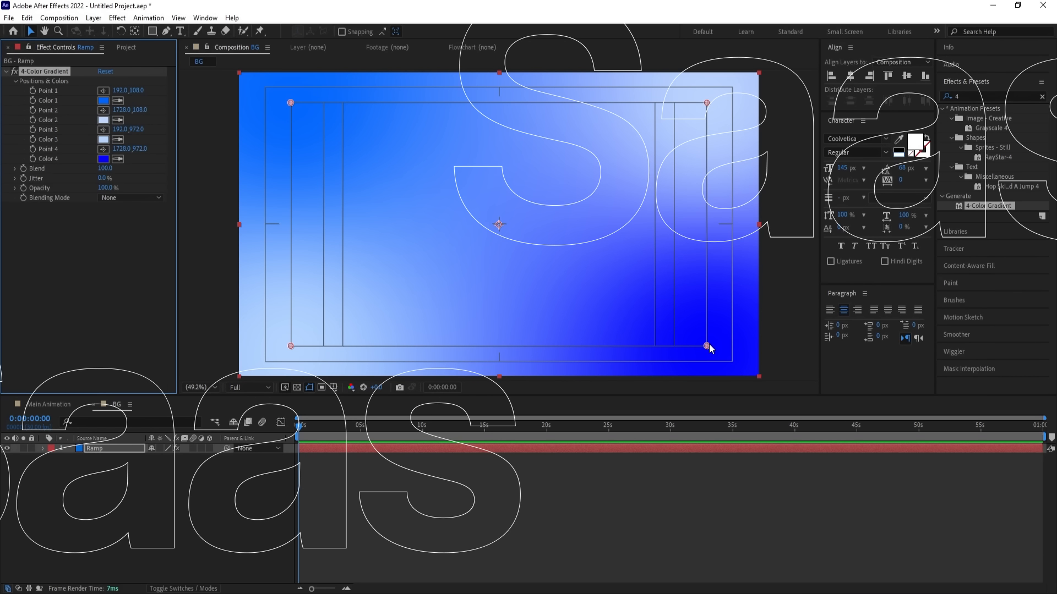
pyautogui.moveTo(707, 346)
pyautogui.mouseDown()
pyautogui.moveTo(735, 364)
pyautogui.moveTo(724, 356)
pyautogui.mouseUp()
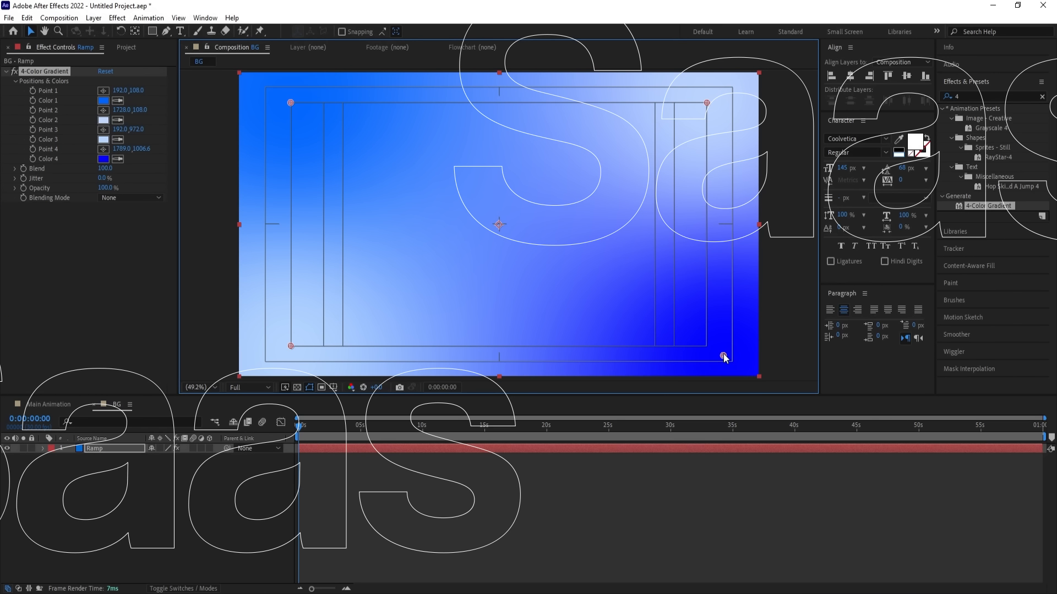
# Enable keyframing for gradient Points 1 to 4 at 0:00:00:00 and reveal the Ramp layer's keyframes
pyautogui.click(170, 474)
pyautogui.click(106, 450)
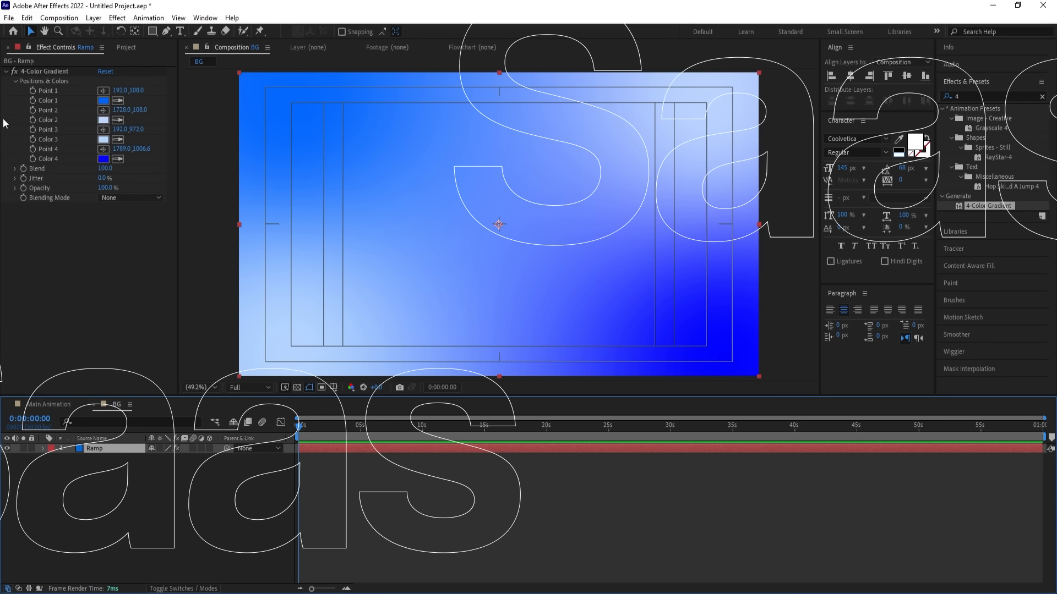
pyautogui.click(32, 92)
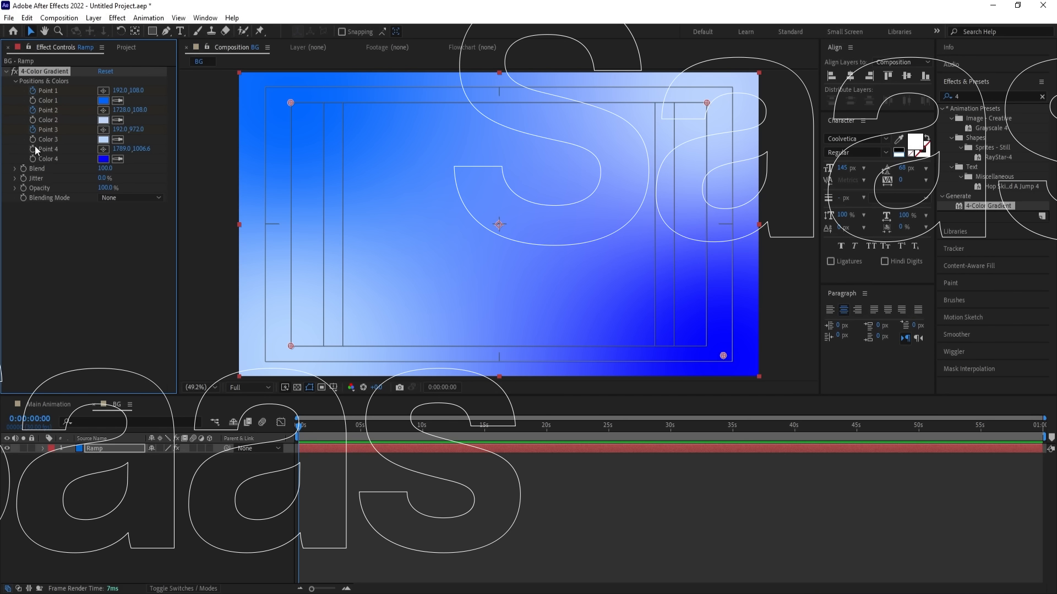
pyautogui.press('u')
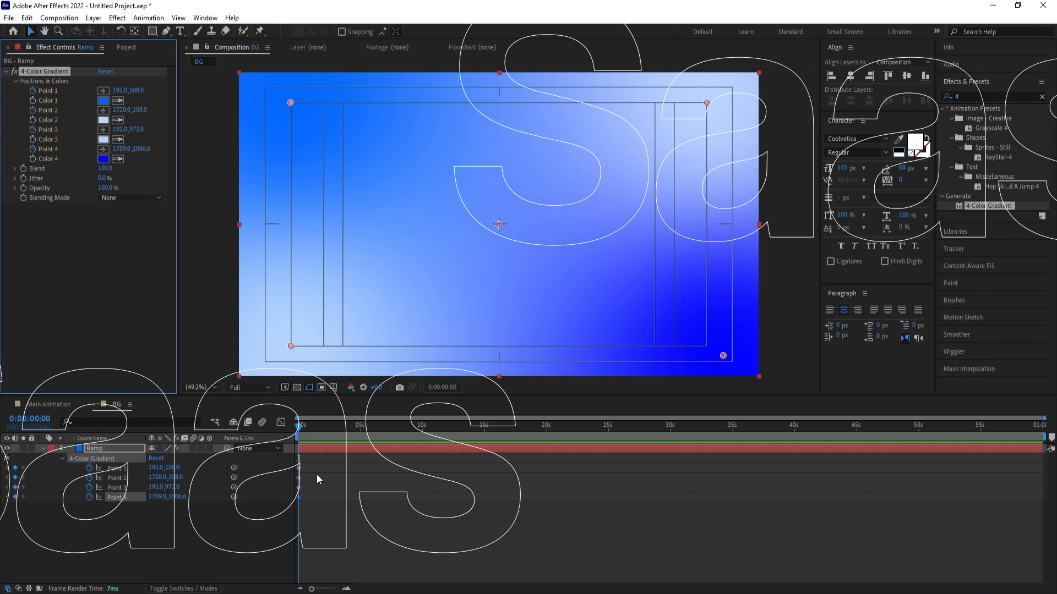
# At 0:00:00:29, move gradient Points 1 to 4 to about (1618, 139), (1704, 985), (218, 134) and (221, 1017)
pyautogui.press('=')
pyautogui.press('=')
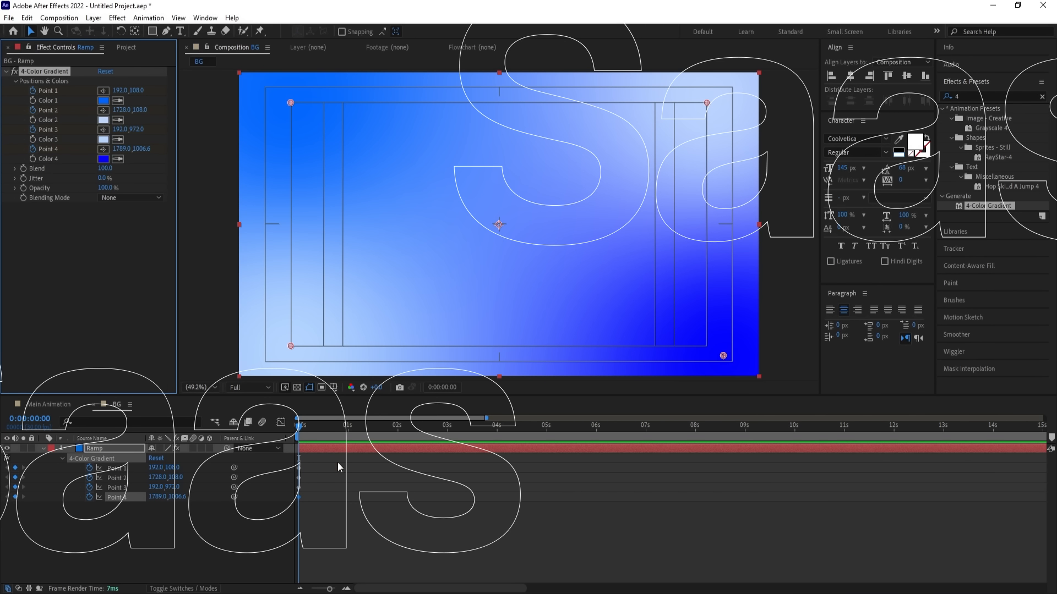
pyautogui.click(346, 424)
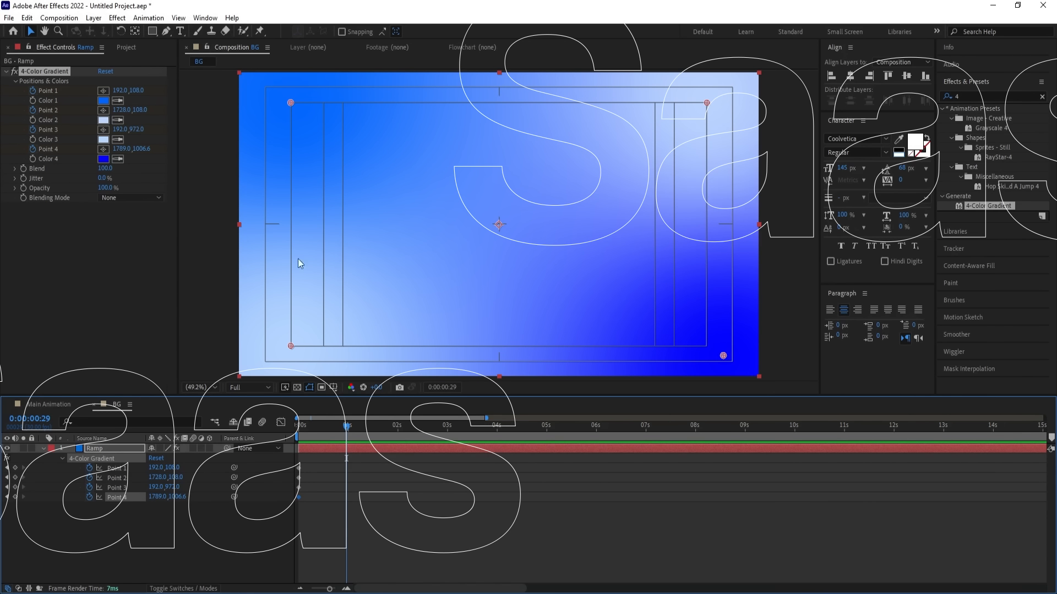
pyautogui.moveTo(290, 105)
pyautogui.mouseDown()
pyautogui.moveTo(680, 117)
pyautogui.moveTo(708, 199)
pyautogui.moveTo(701, 349)
pyautogui.moveTo(419, 364)
pyautogui.moveTo(299, 358)
pyautogui.moveTo(297, 110)
pyautogui.mouseUp()
# Keyframe further shifted corner positions for the four gradient points at 0:00:01:29 and at 0:00:03:00
pyautogui.click(397, 436)
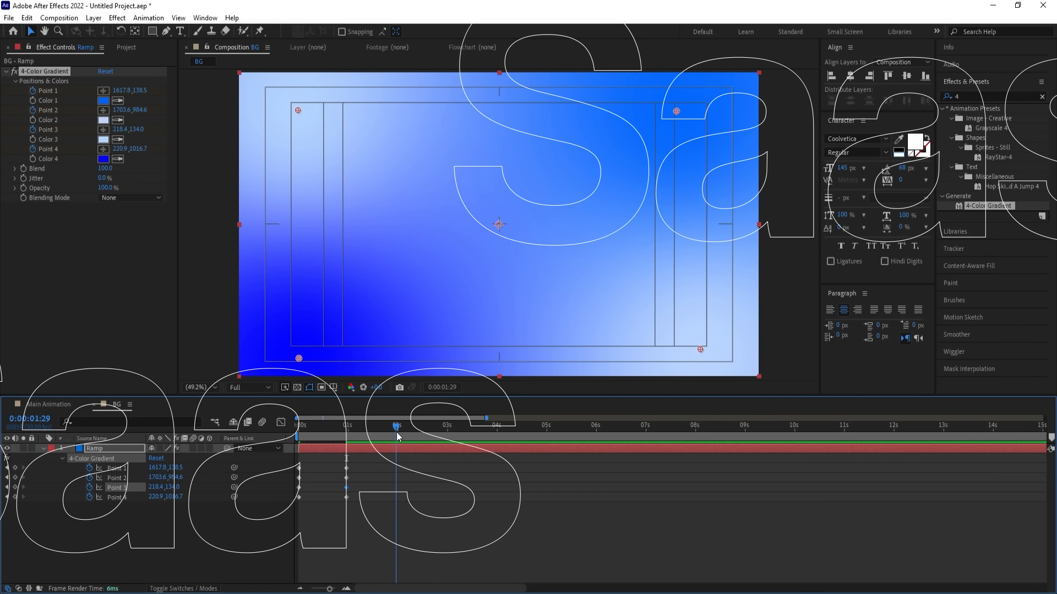
pyautogui.moveTo(303, 109)
pyautogui.mouseDown()
pyautogui.moveTo(703, 119)
pyautogui.moveTo(685, 161)
pyautogui.moveTo(708, 321)
pyautogui.moveTo(722, 341)
pyautogui.moveTo(315, 345)
pyautogui.moveTo(304, 357)
pyautogui.moveTo(312, 109)
pyautogui.moveTo(649, 141)
pyautogui.moveTo(694, 122)
pyautogui.moveTo(703, 351)
pyautogui.moveTo(576, 338)
pyautogui.moveTo(329, 351)
pyautogui.moveTo(318, 119)
pyautogui.mouseUp()
pyautogui.click(447, 427)
pyautogui.hotkey('ctrl', 'z')
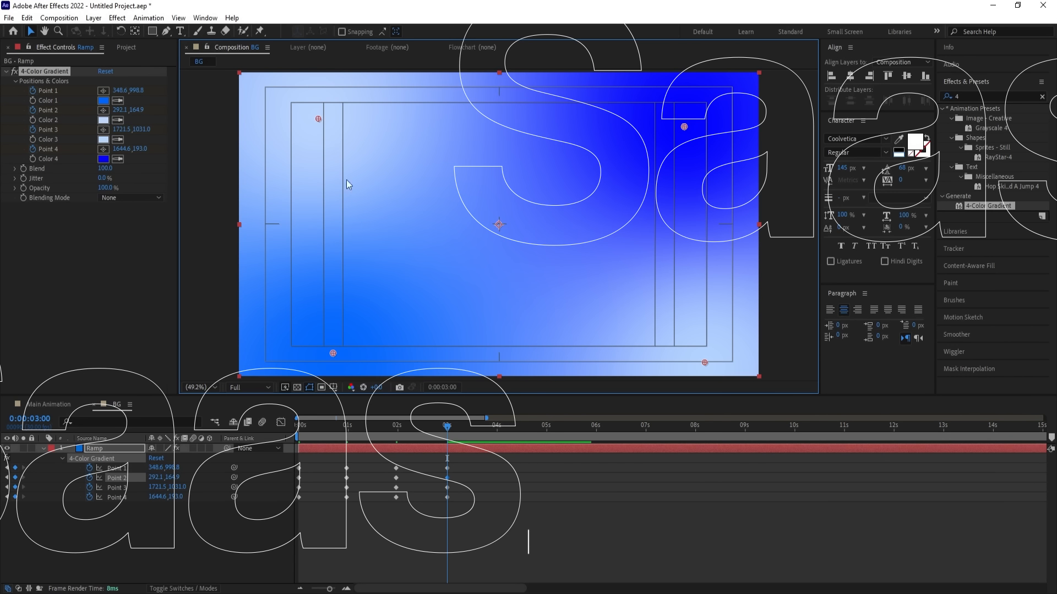
# Copy the first keyframes of all four gradient points to 0:00:04:00 and preview the animation from the start
pyautogui.click(498, 435)
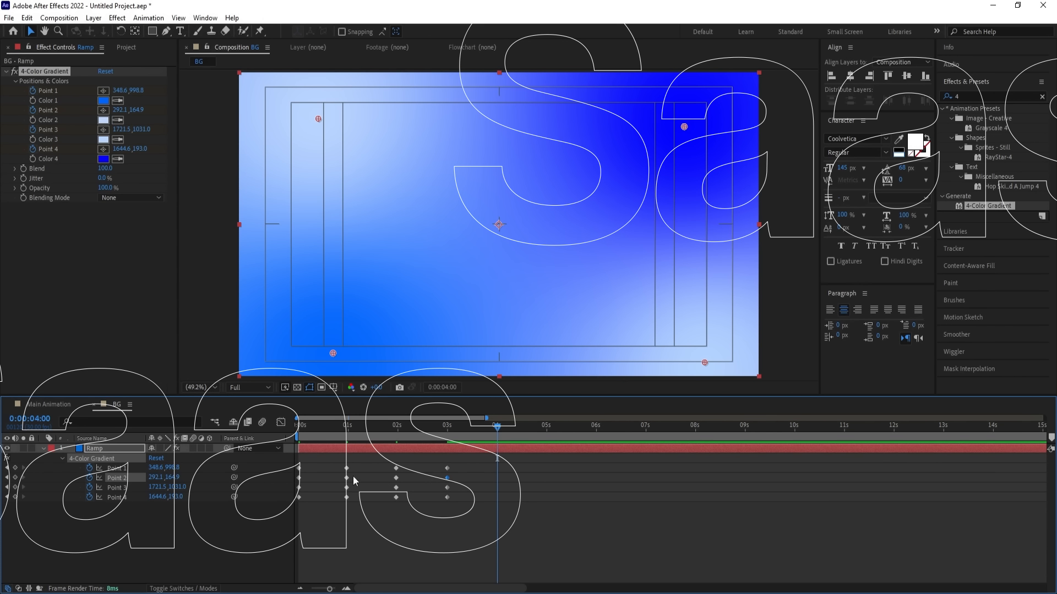
pyautogui.moveTo(307, 465); pyautogui.dragTo(295, 501)
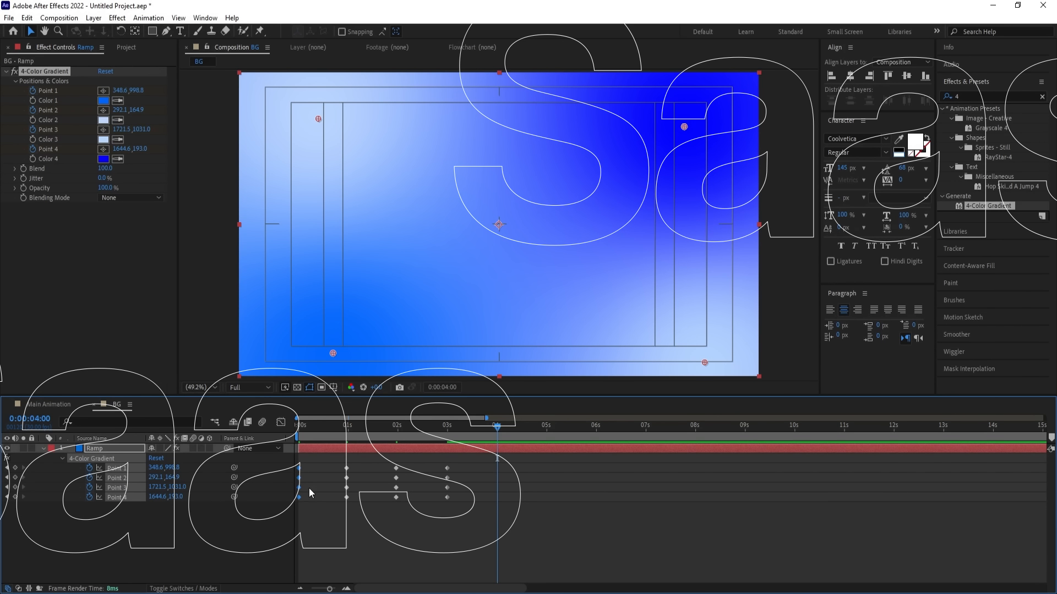
pyautogui.hotkey('ctrl', 'c')
pyautogui.hotkey('ctrl', 'v')
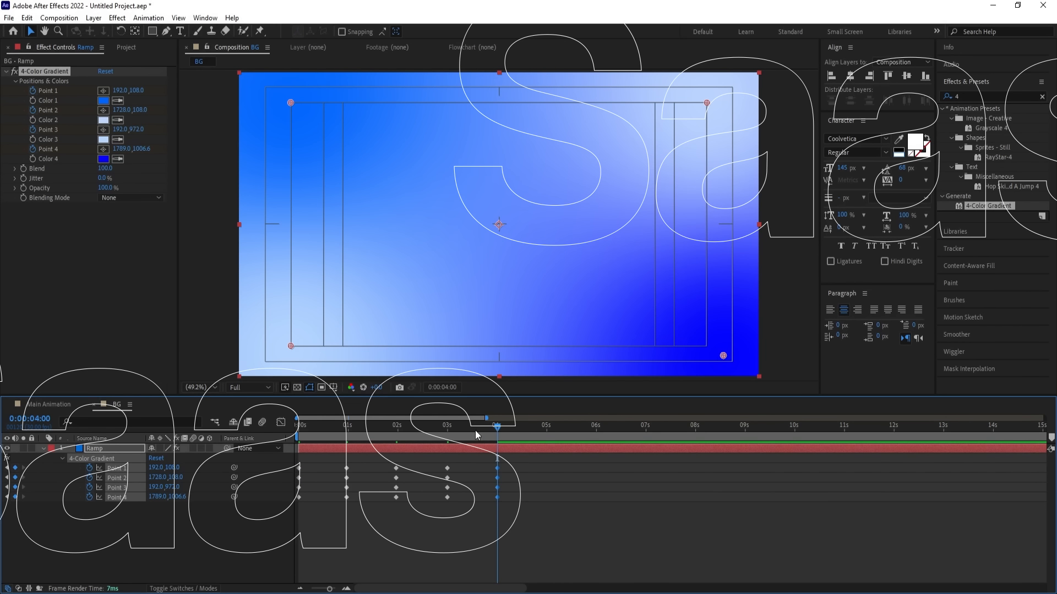
pyautogui.moveTo(479, 429); pyautogui.dragTo(196, 447)
pyautogui.press('space')
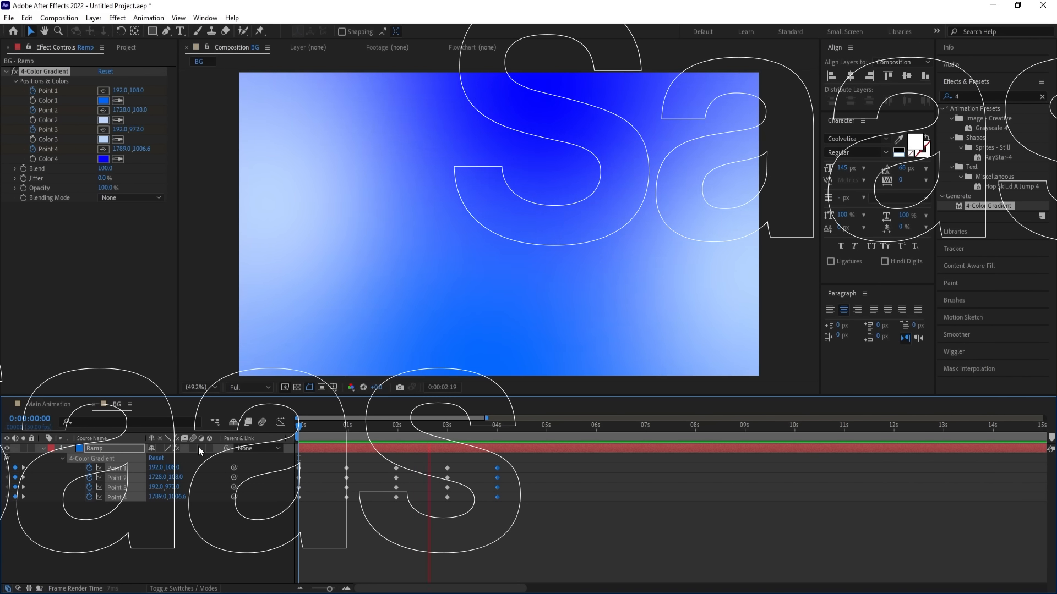
# Stop the preview, add a loopOut() expression to gradient Point 4, and copy the expression text
pyautogui.press('space')
pyautogui.click(204, 550)
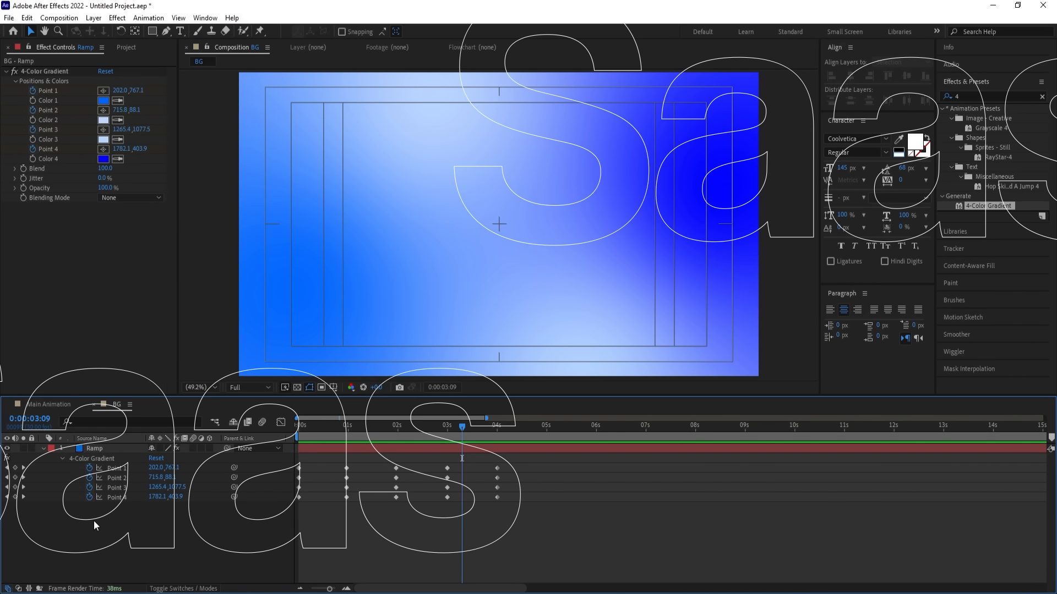
pyautogui.keyDown('alt'); pyautogui.click(90, 498); pyautogui.keyUp('alt')
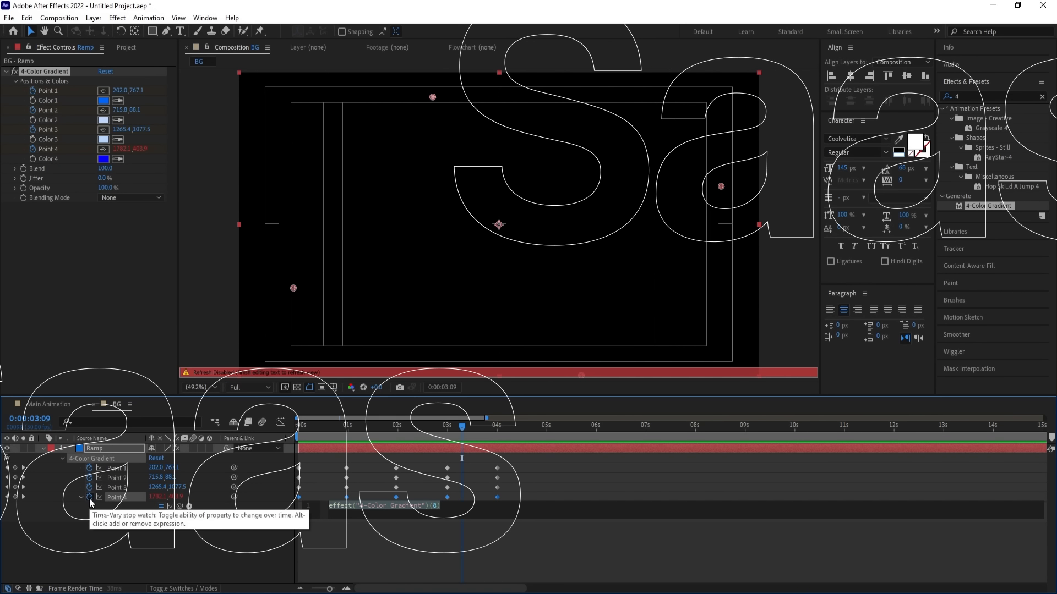
pyautogui.write('lo')
pyautogui.press('Down')
pyautogui.press('Down')
pyautogui.press('Down')
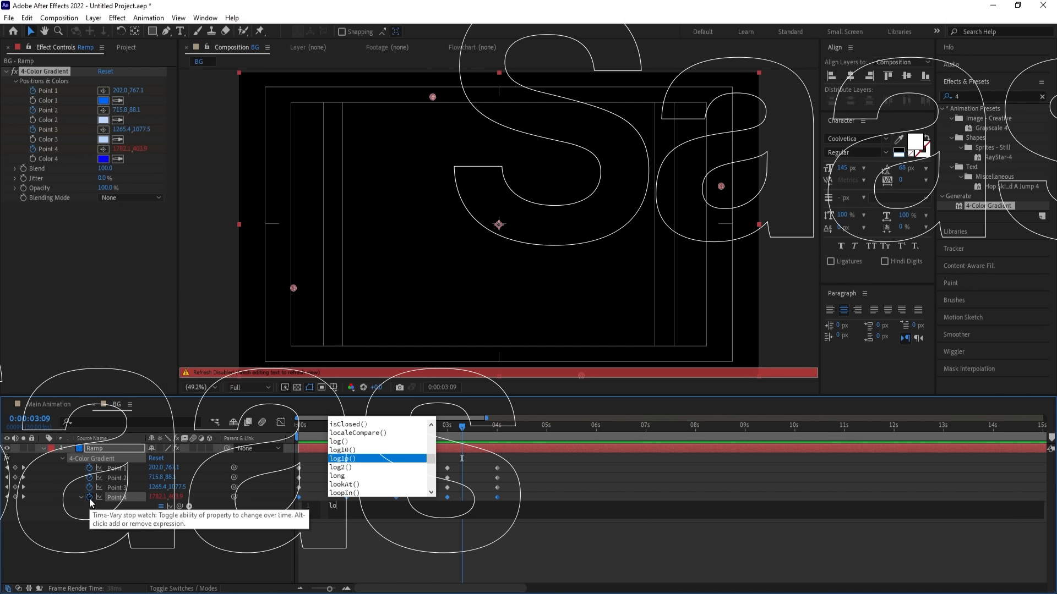
pyautogui.write('op')
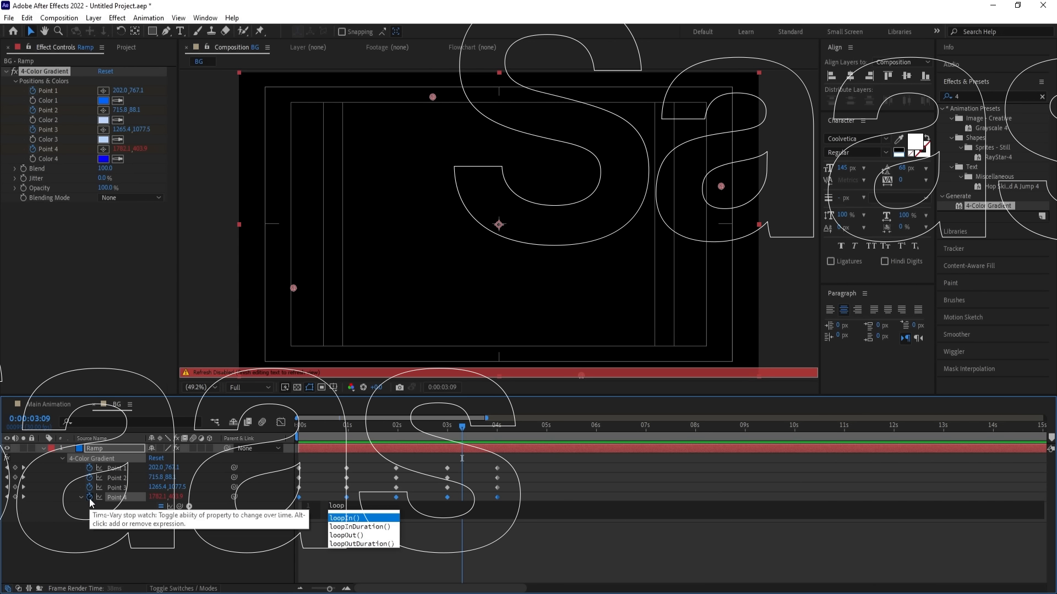
pyautogui.press('Down')
pyautogui.press('Down')
pyautogui.press('Return')
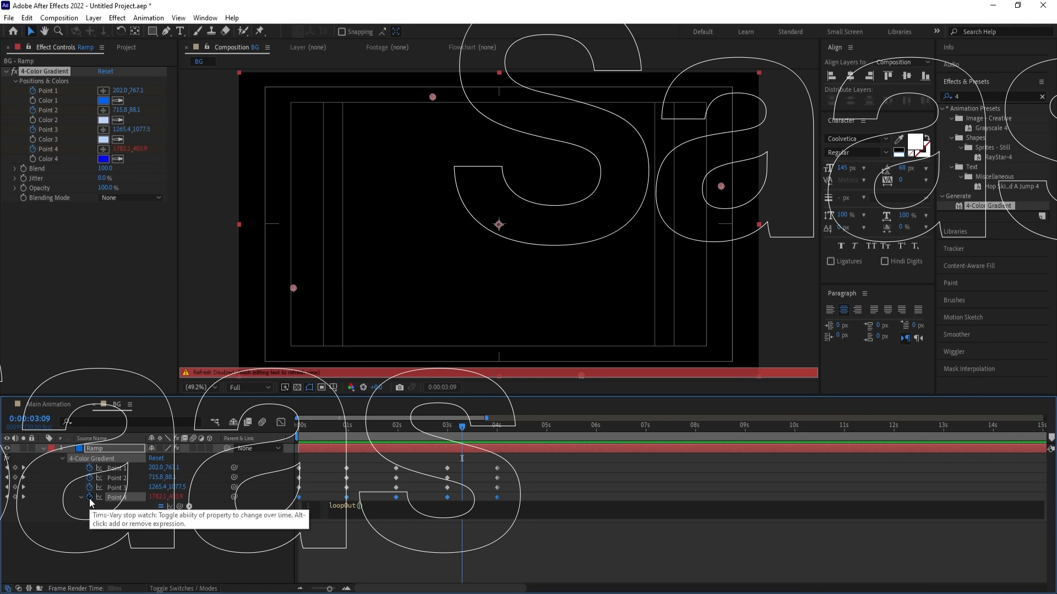
pyautogui.moveTo(381, 506); pyautogui.dragTo(300, 513)
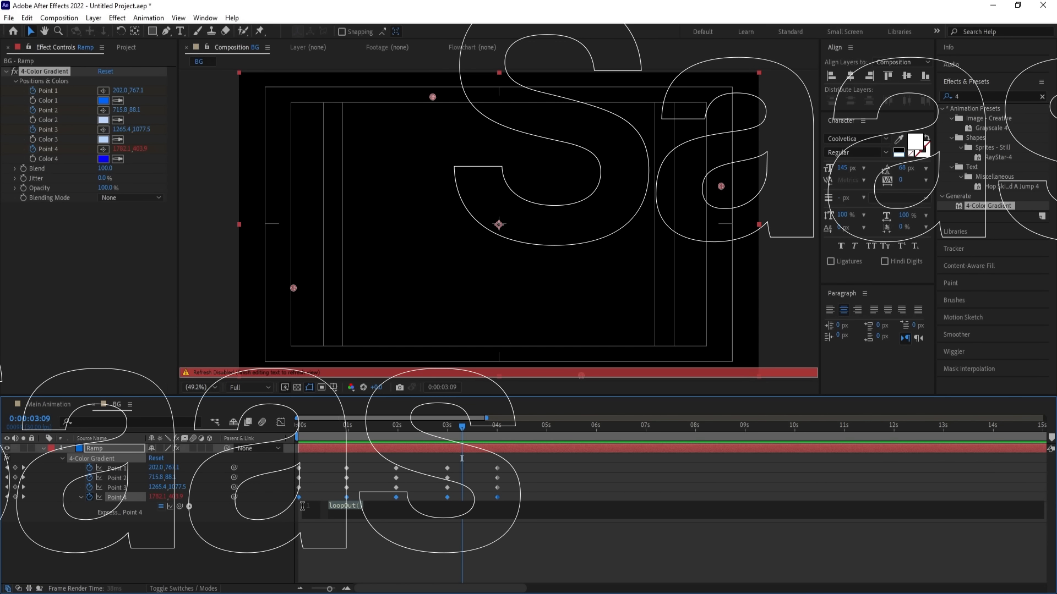
pyautogui.click(200, 553)
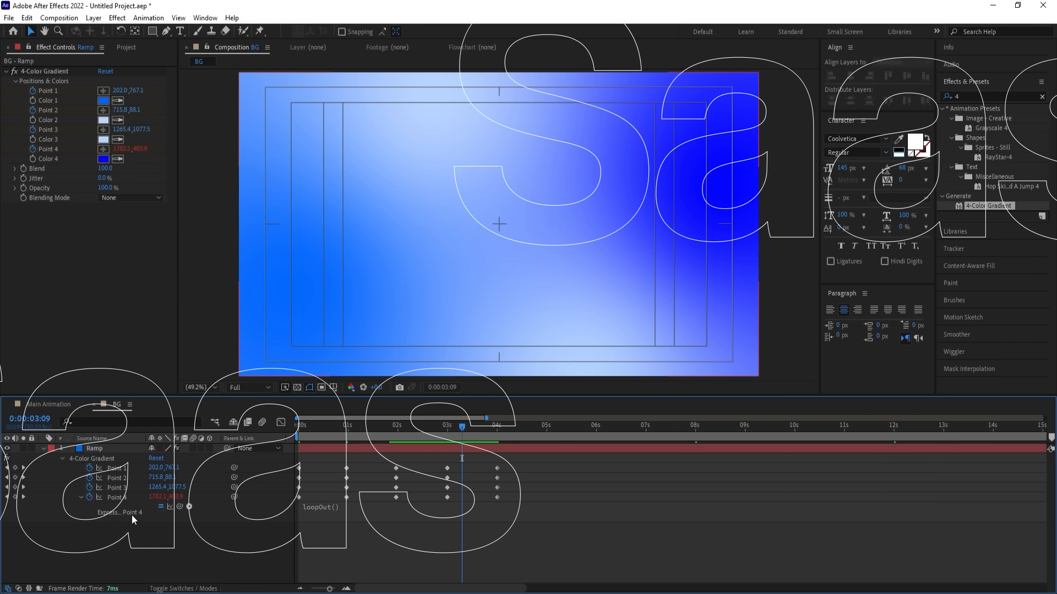
# Apply the same loopOut() expression to gradient Points 3, 2 and 1
pyautogui.keyDown('alt'); pyautogui.click(90, 488); pyautogui.keyUp('alt')
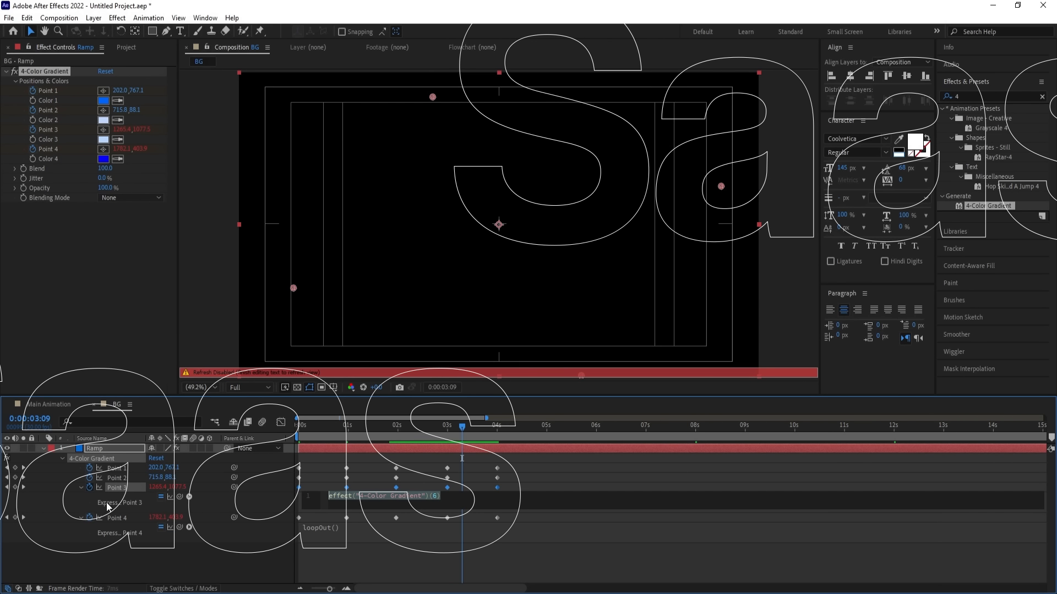
pyautogui.hotkey('ctrl', 'v')
pyautogui.keyDown('alt'); pyautogui.click(89, 478); pyautogui.keyUp('alt')
pyautogui.hotkey('ctrl', 'v')
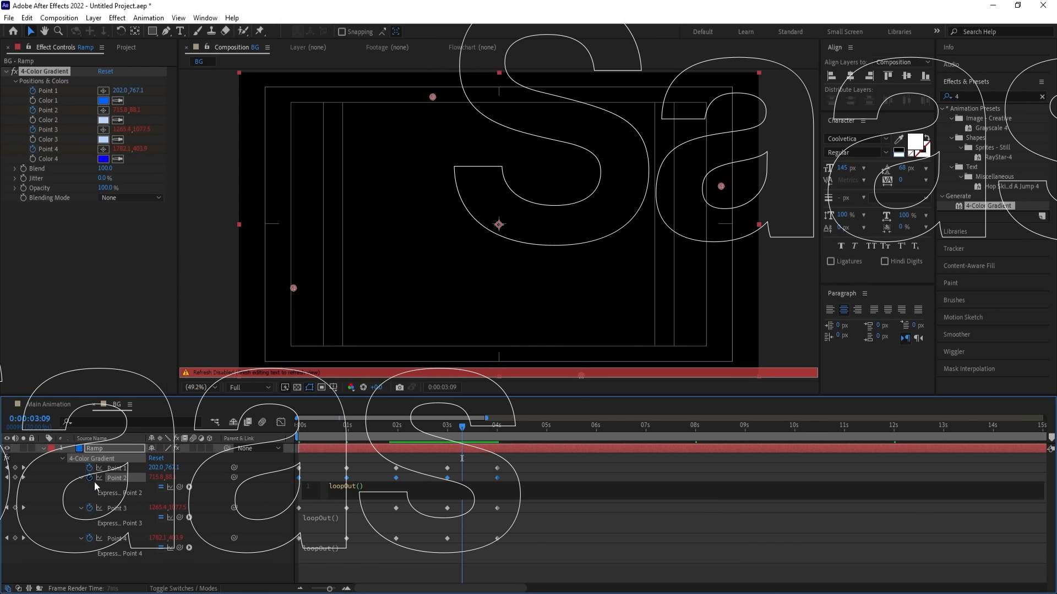
pyautogui.keyDown('alt'); pyautogui.click(90, 468); pyautogui.keyUp('alt')
pyautogui.hotkey('ctrl', 'v')
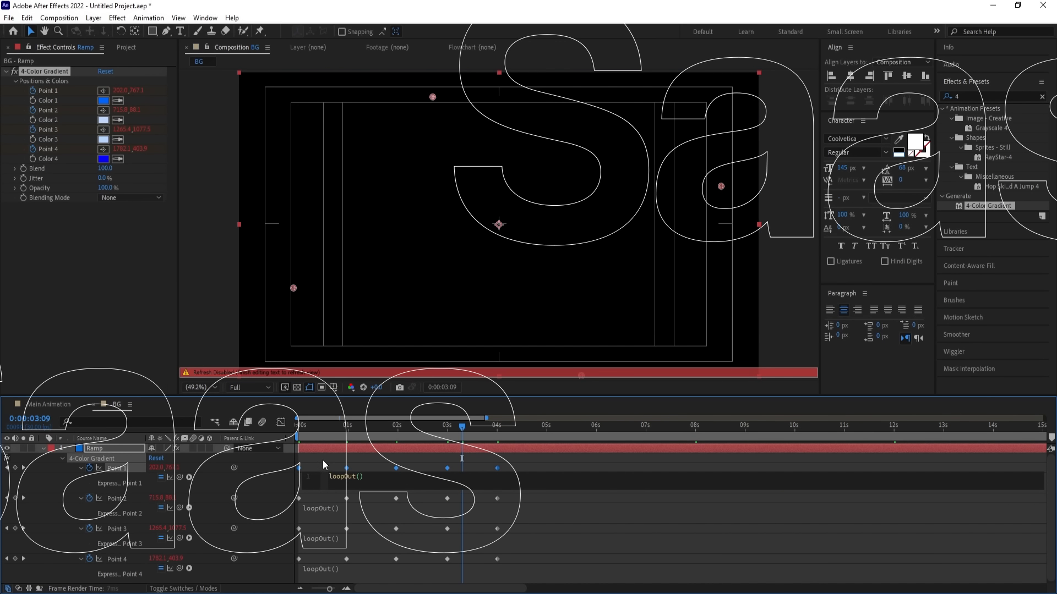
pyautogui.click(325, 459)
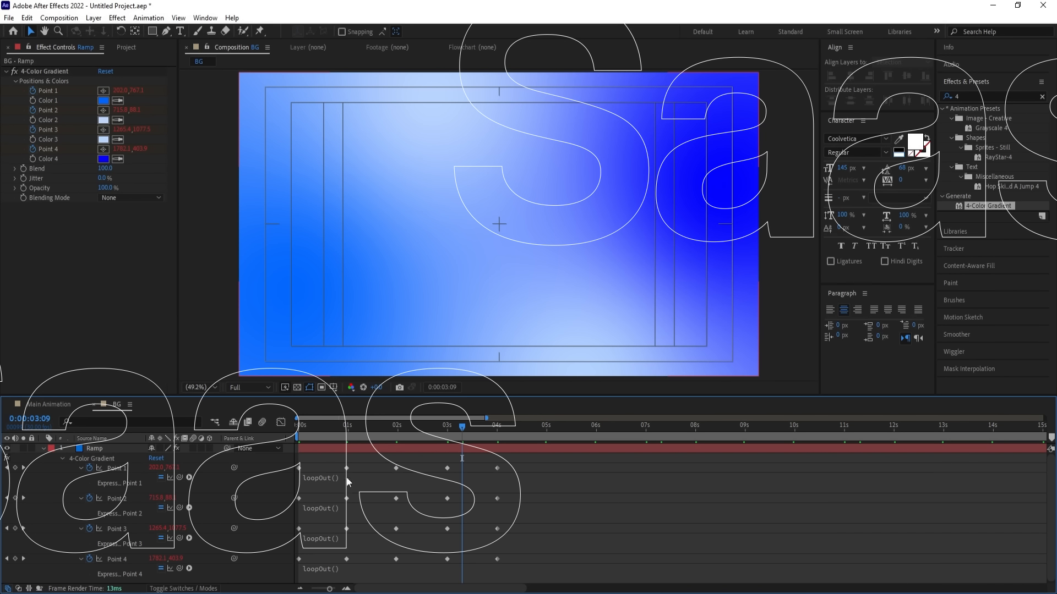
# Stretch all four points' keyframes proportionally until the last ones sit at about 6 seconds, then collapse the Ramp layer and preview the loop
pyautogui.moveTo(518, 460); pyautogui.dragTo(277, 578)
pyautogui.moveTo(498, 469); pyautogui.dragTo(593, 464)
pyautogui.press('space')
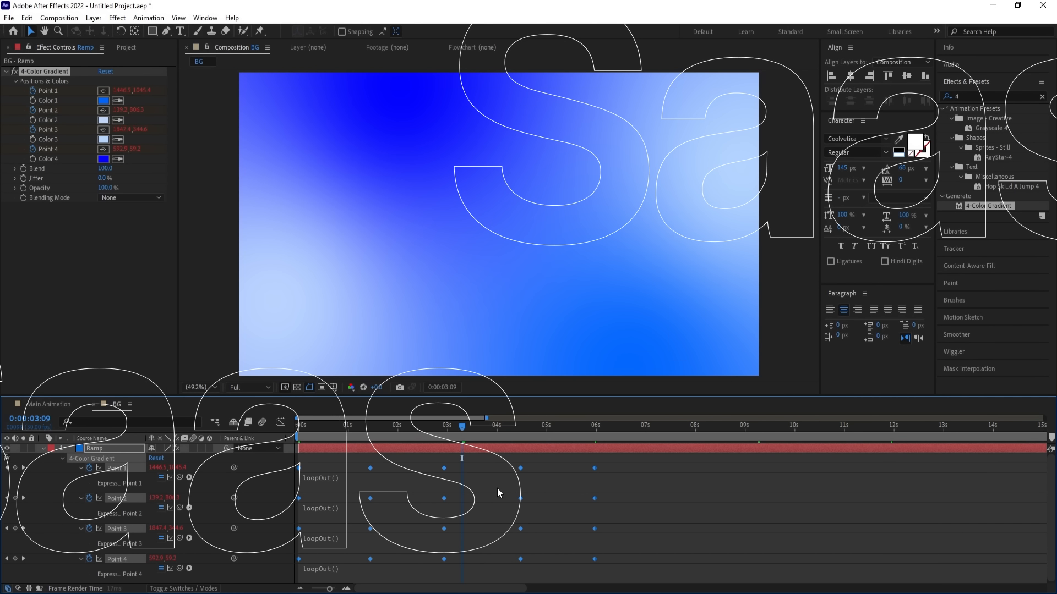
pyautogui.click(368, 457)
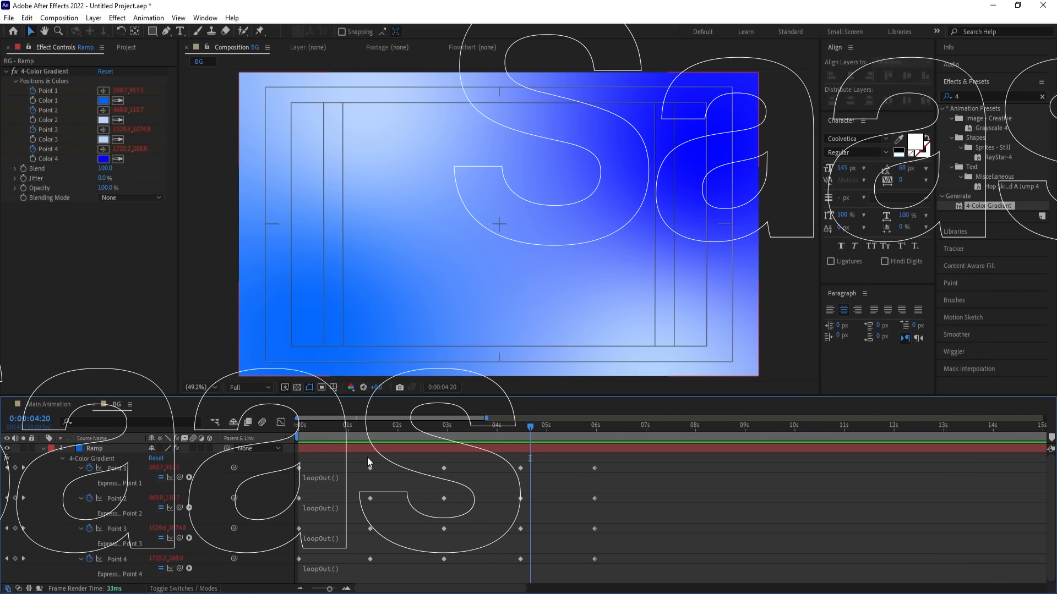
pyautogui.press('u')
pyautogui.press('space')
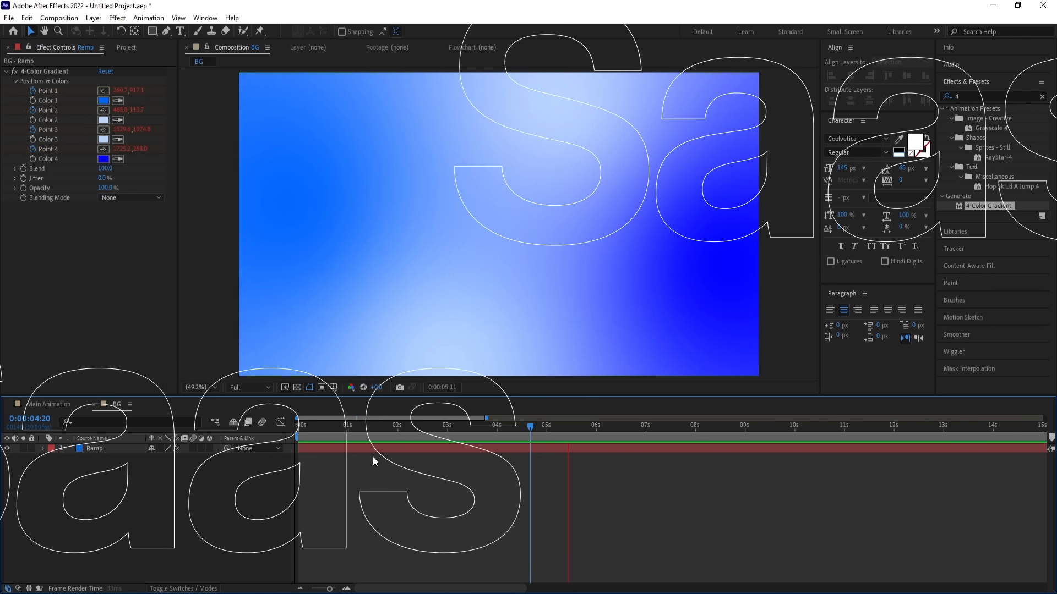
pyautogui.press('space')
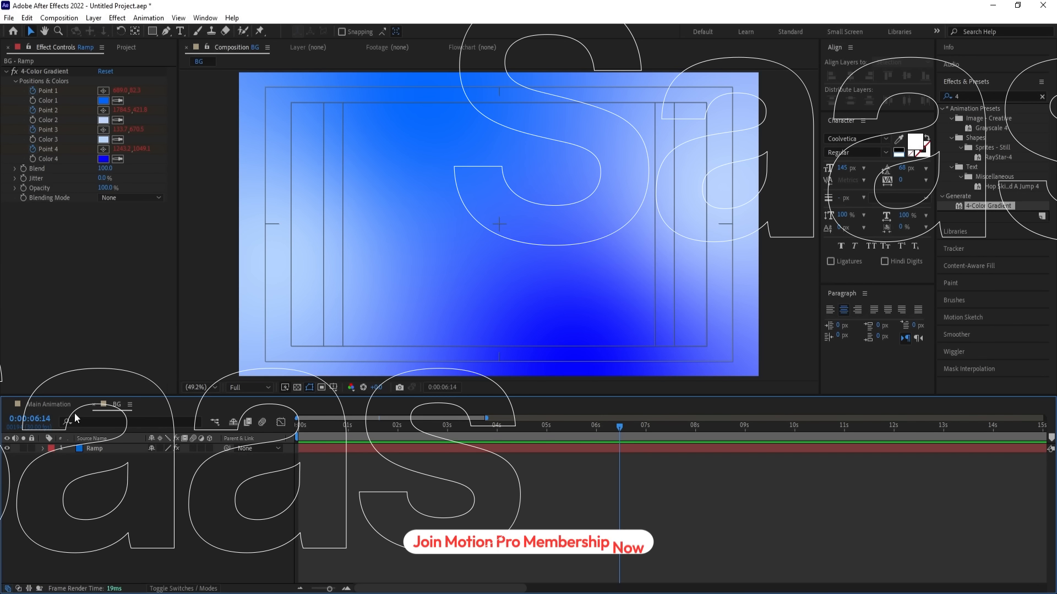
# Place the BG composition in the Main Animation timeline and lock its layer
pyautogui.click(59, 405)
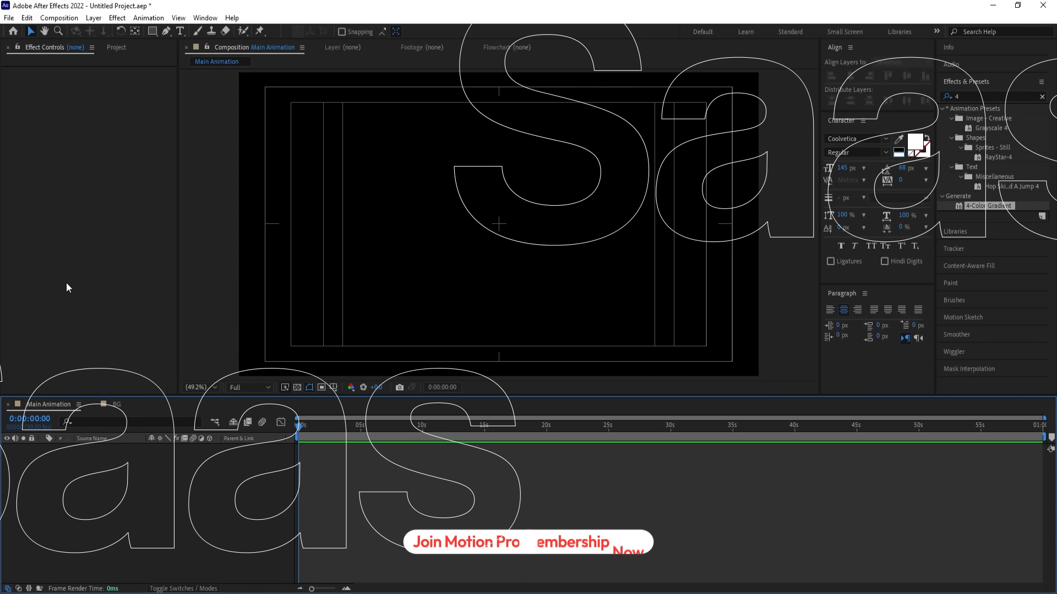
pyautogui.hotkey('ctrl', '0')
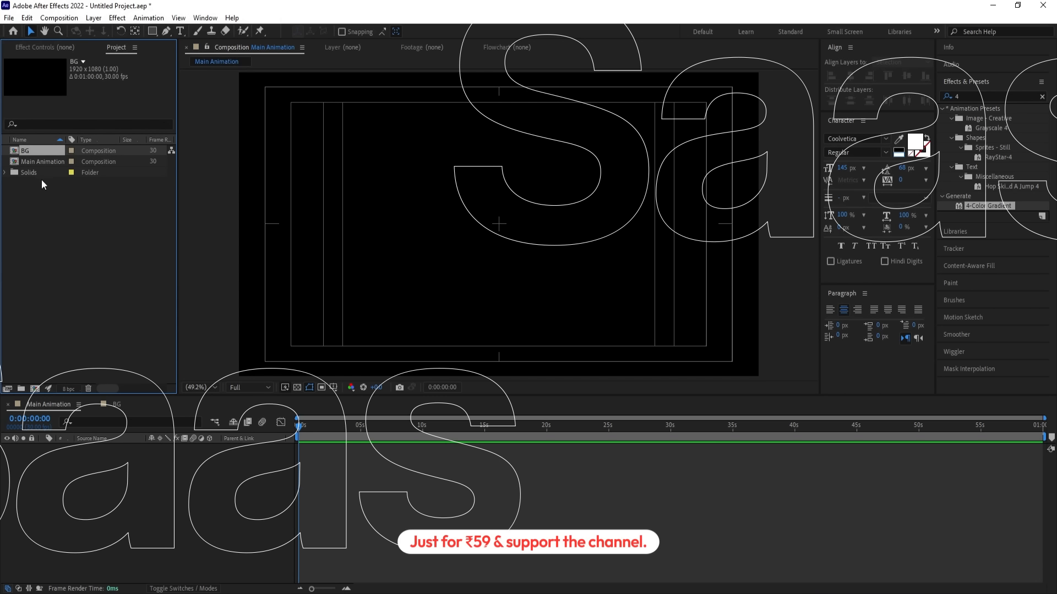
pyautogui.moveTo(35, 150); pyautogui.dragTo(107, 497)
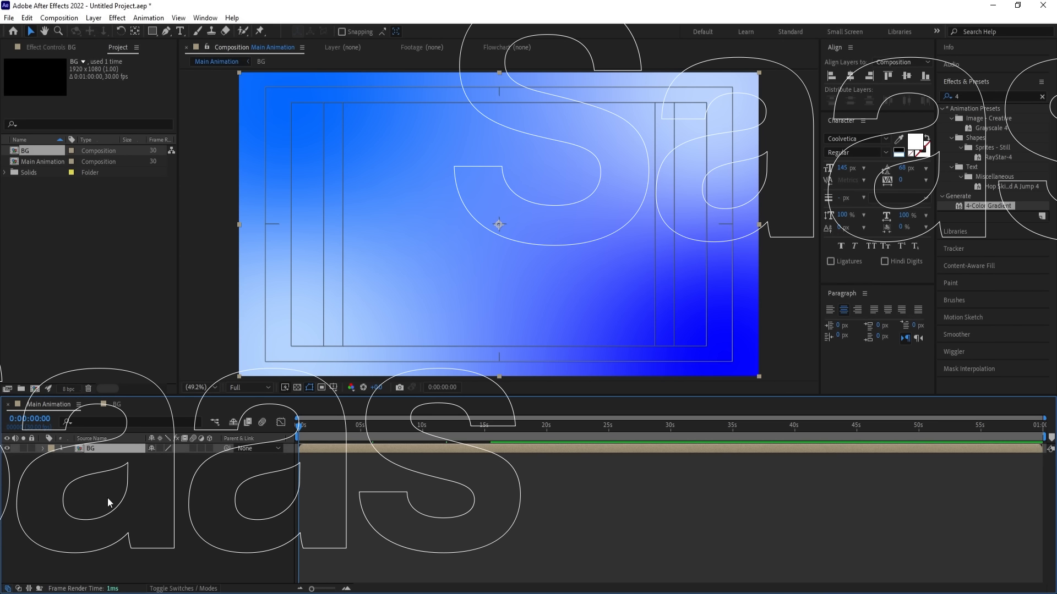
pyautogui.click(31, 448)
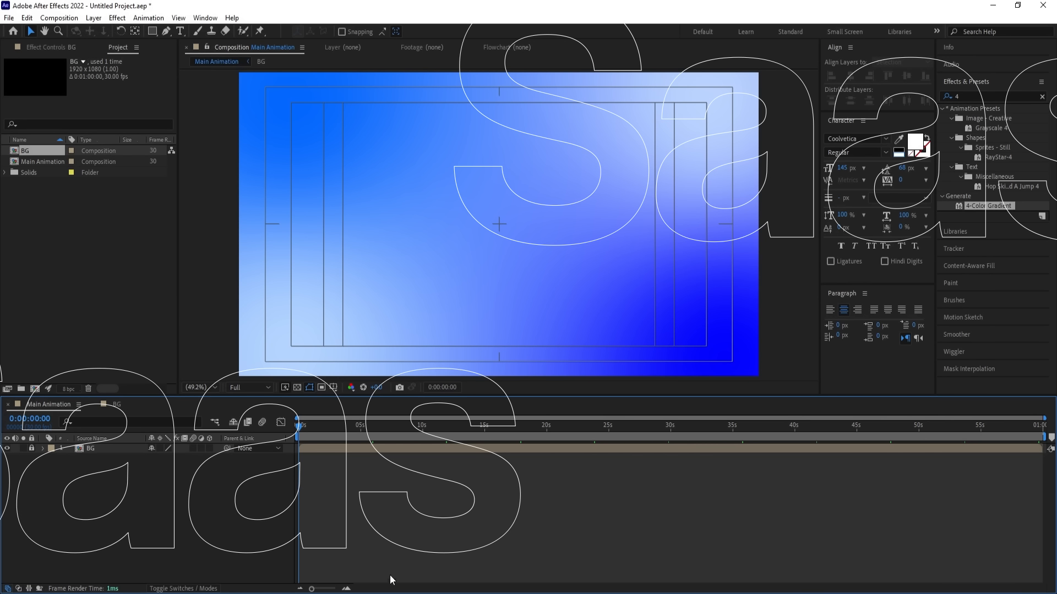
# Switch to Notepad and copy "Your ideas don't need permission" from the quote
pyautogui.hotkey('alt', 'Tab')
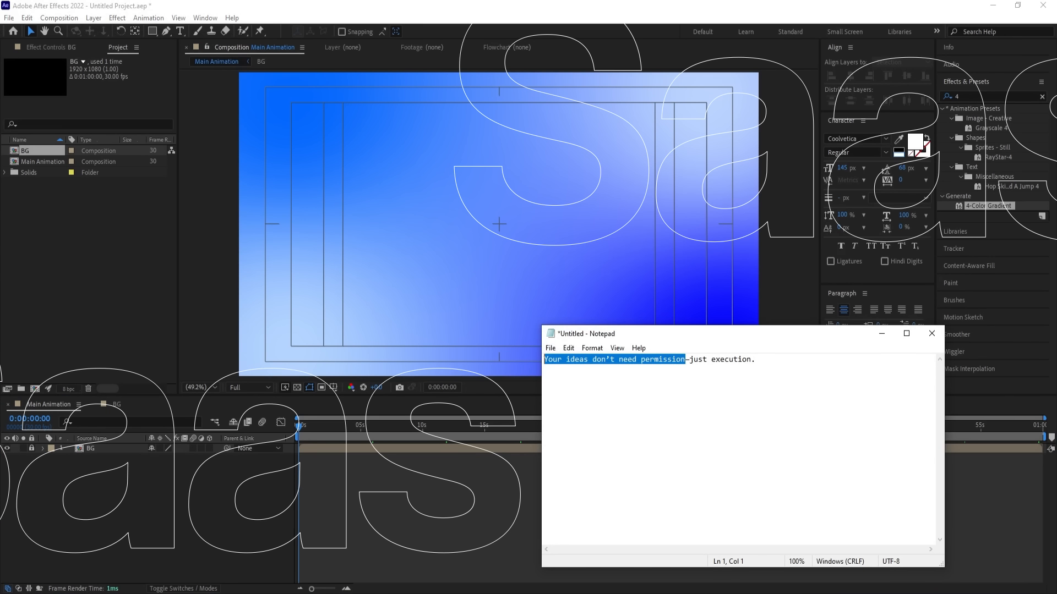
pyautogui.click(639, 363)
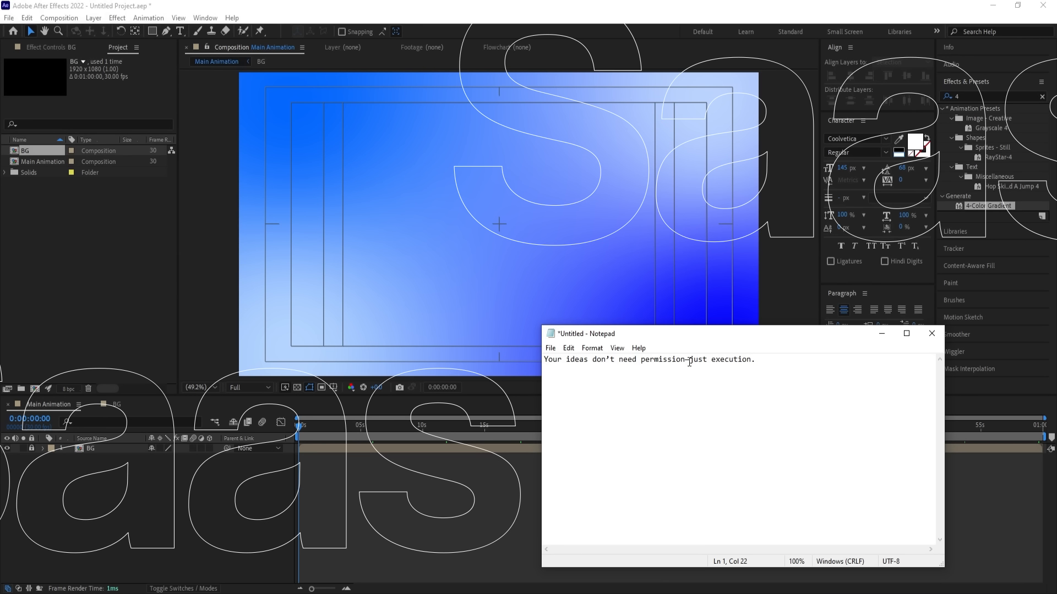
pyautogui.moveTo(686, 361); pyautogui.dragTo(541, 370)
pyautogui.hotkey('ctrl', 'c')
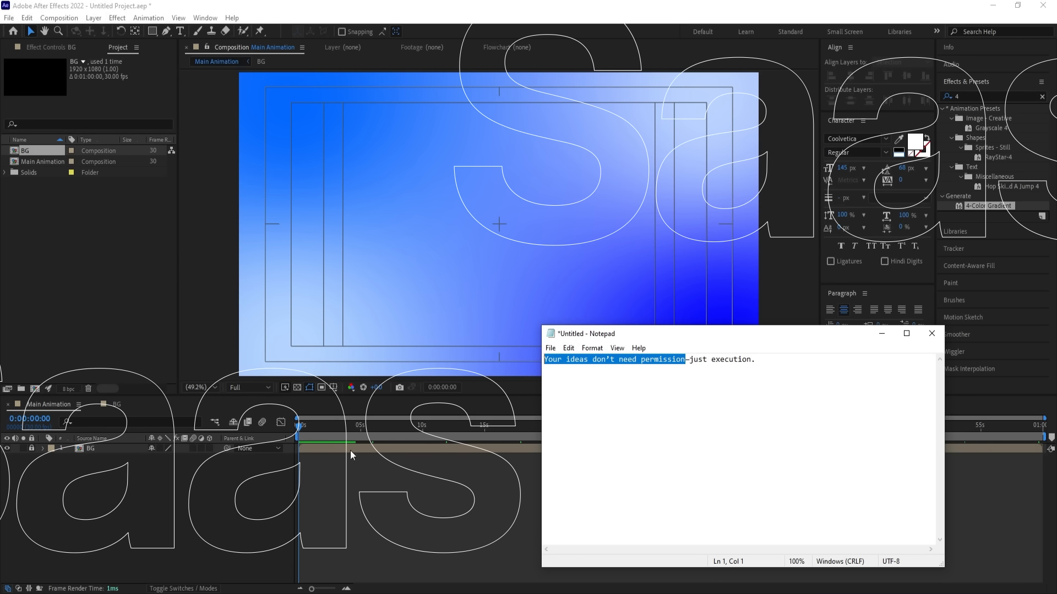
# Switch back to After Effects and create a text layer in Main Animation from the copied phrase "Your ideas don't need permission"
pyautogui.click(216, 508)
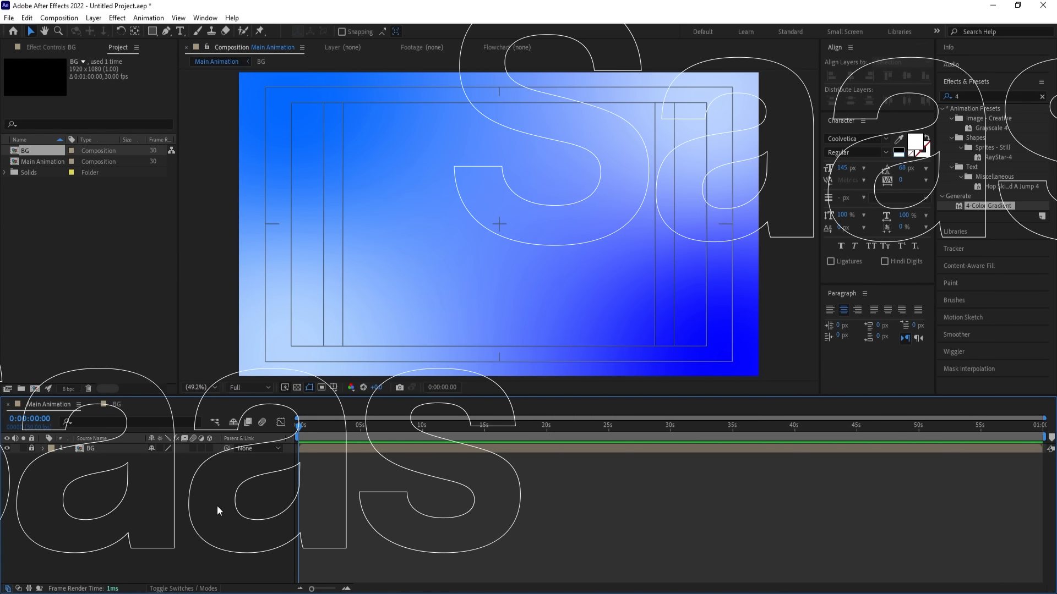
pyautogui.click(180, 32)
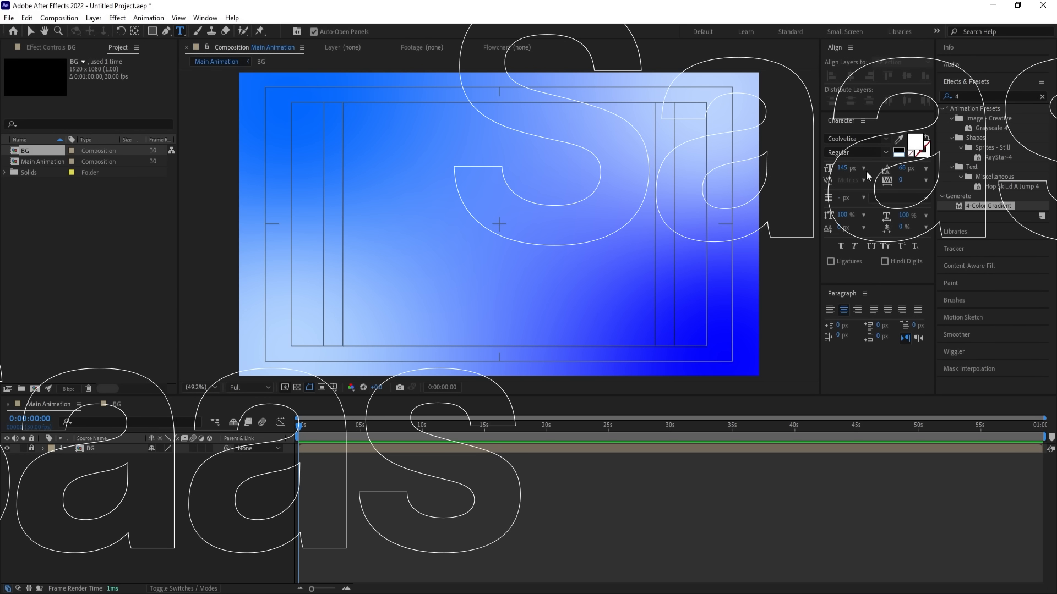
pyautogui.click(399, 242)
pyautogui.hotkey('ctrl', 'v')
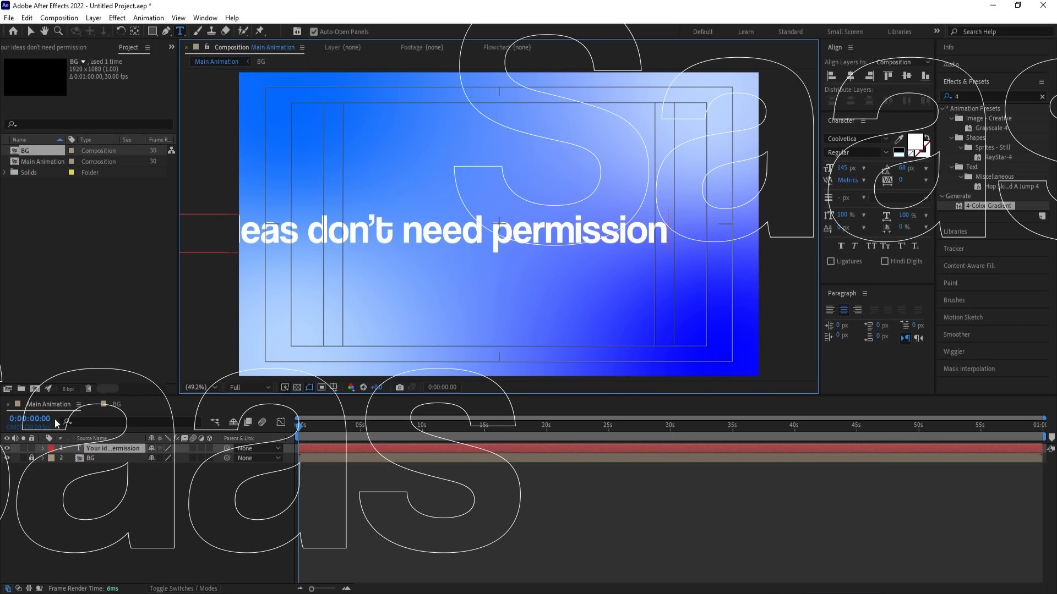
pyautogui.click(120, 485)
# Set the text layer's font size to 100 px and centre it horizontally and vertically in the composition
pyautogui.click(112, 453)
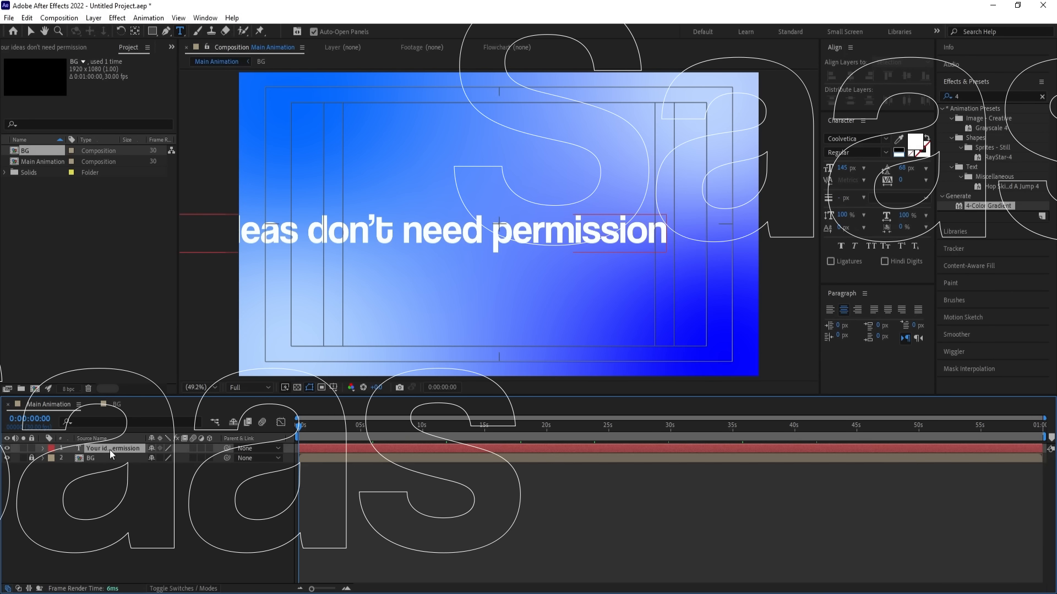
pyautogui.moveTo(851, 168); pyautogui.dragTo(816, 163)
pyautogui.click(847, 167)
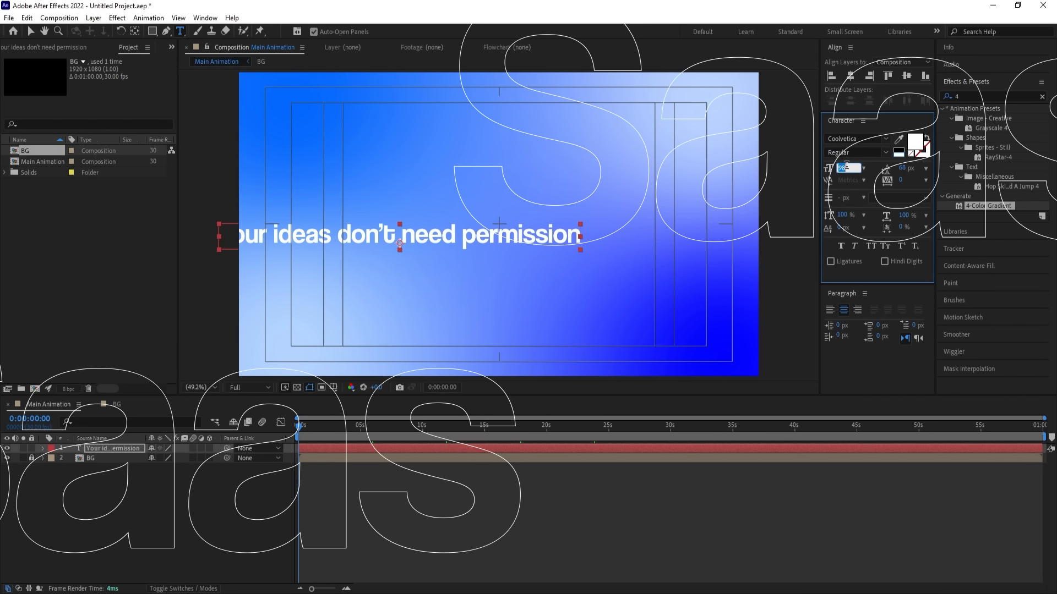
pyautogui.write('100')
pyautogui.press('Return')
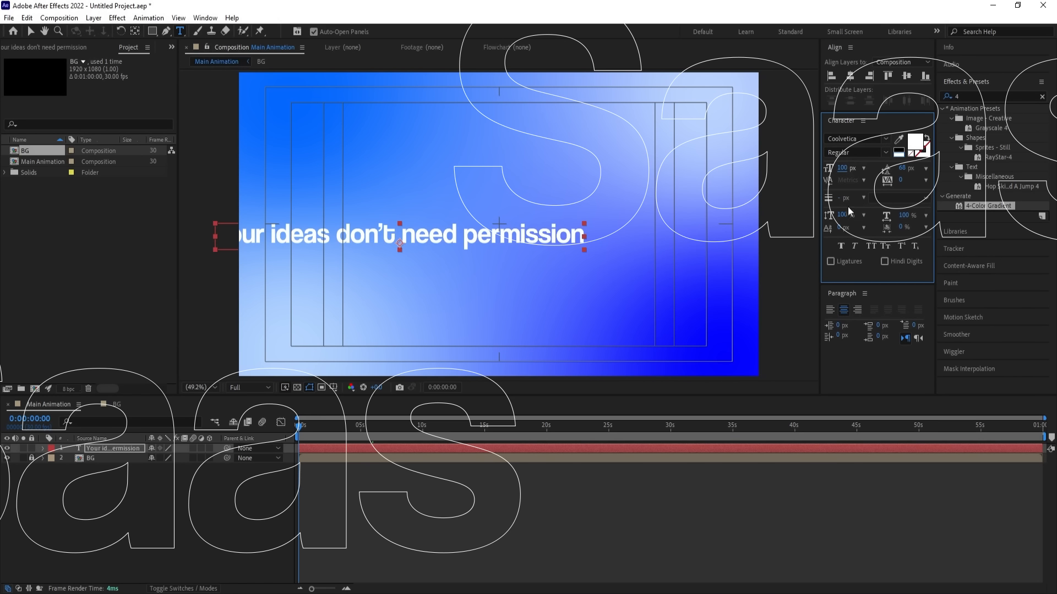
pyautogui.click(850, 75)
pyautogui.click(906, 75)
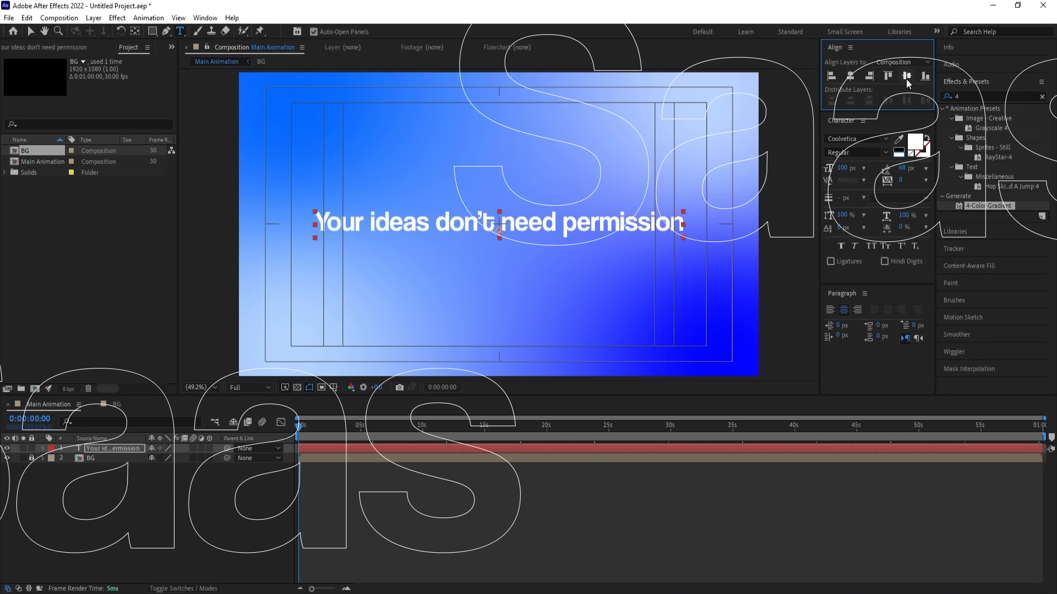
# Duplicate the "Your ideas don't need permission" text layer and hide the original
pyautogui.click(104, 446)
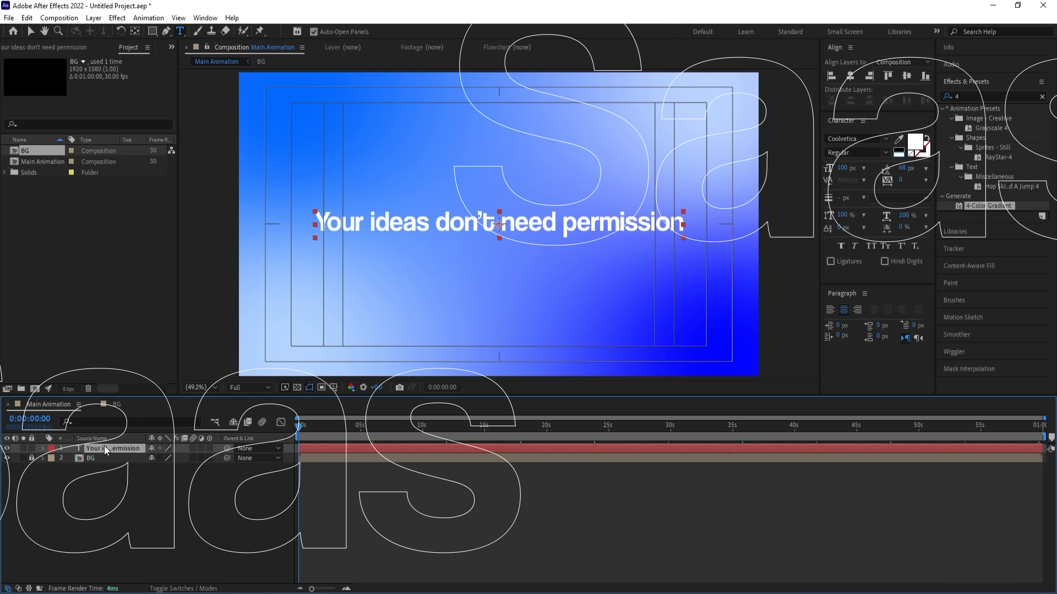
pyautogui.click(836, 294)
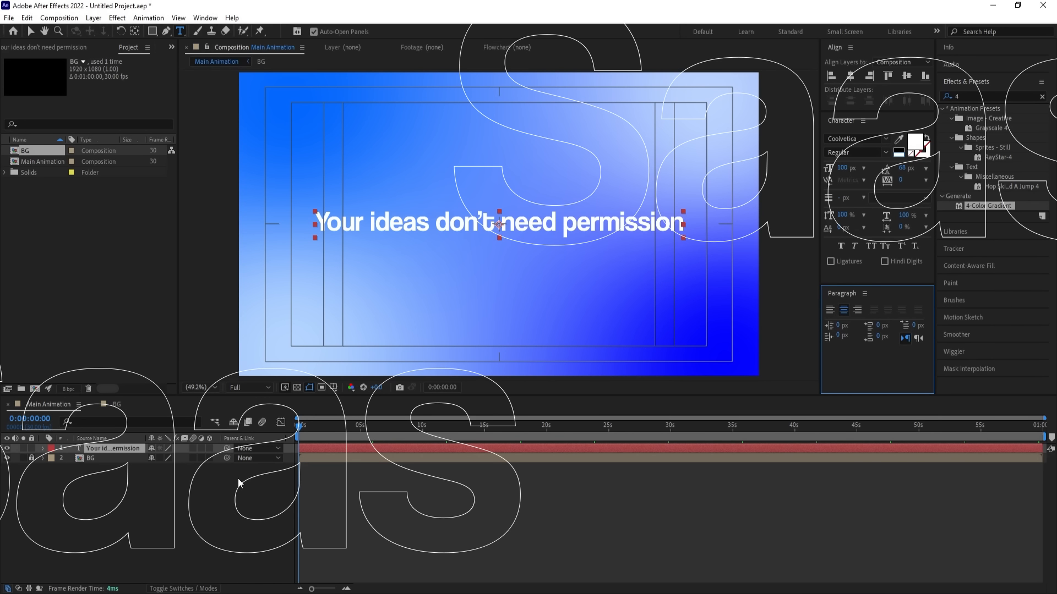
pyautogui.click(115, 496)
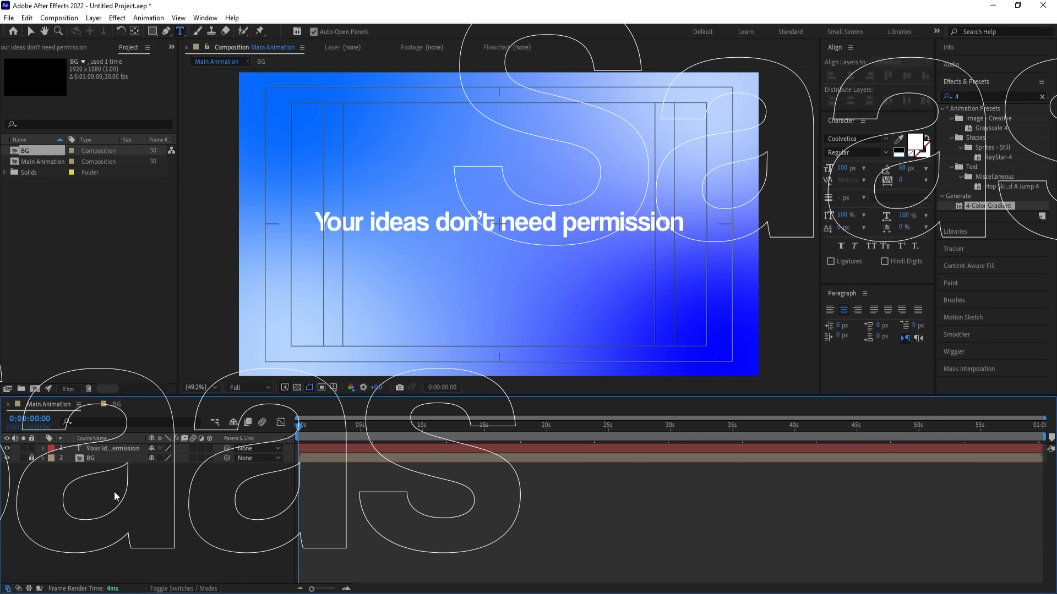
pyautogui.click(104, 449)
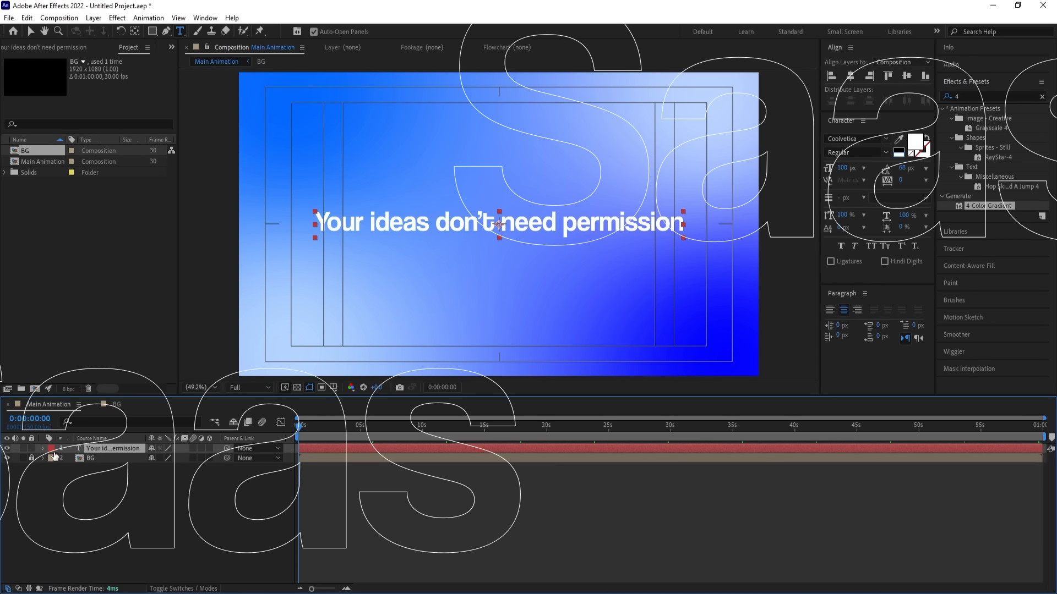
pyautogui.hotkey('ctrl', 'd')
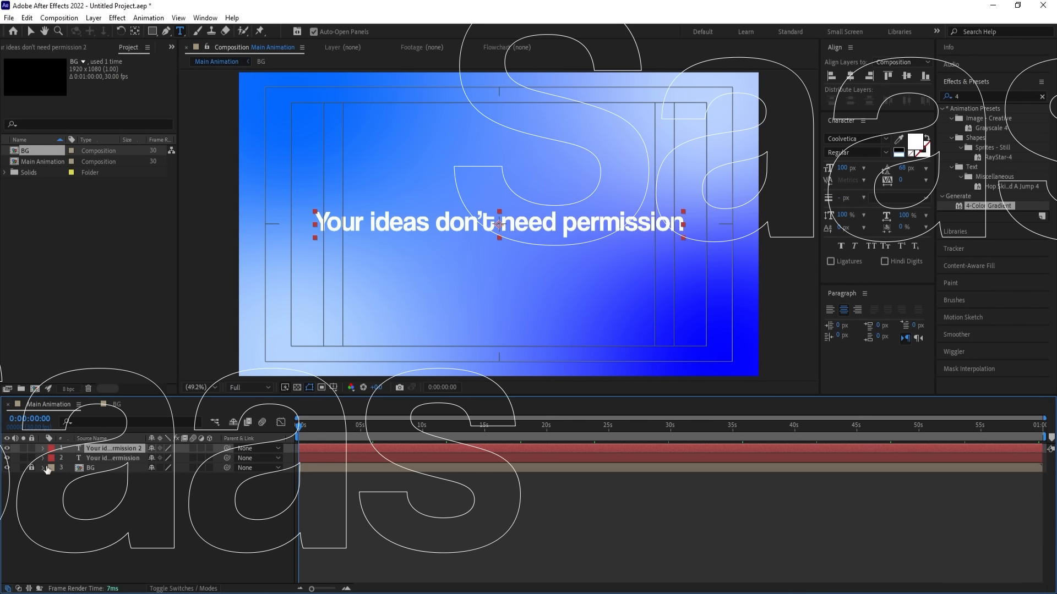
pyautogui.click(8, 458)
# Switch to Notepad and copy "just execution." from the quote
pyautogui.hotkey('alt', 'Tab')
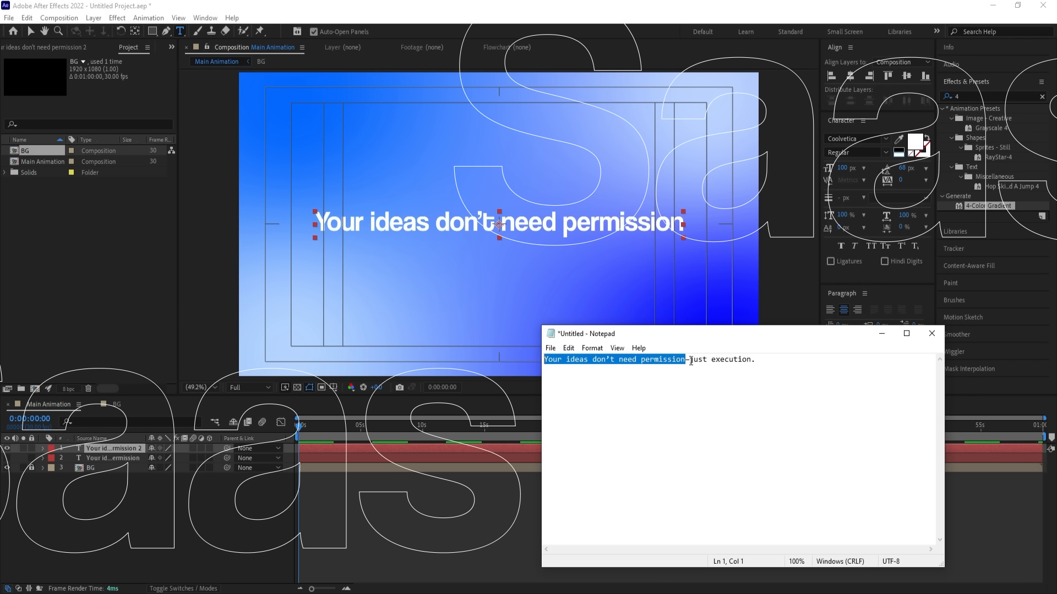
pyautogui.moveTo(690, 361); pyautogui.dragTo(755, 361)
pyautogui.hotkey('ctrl', 'c')
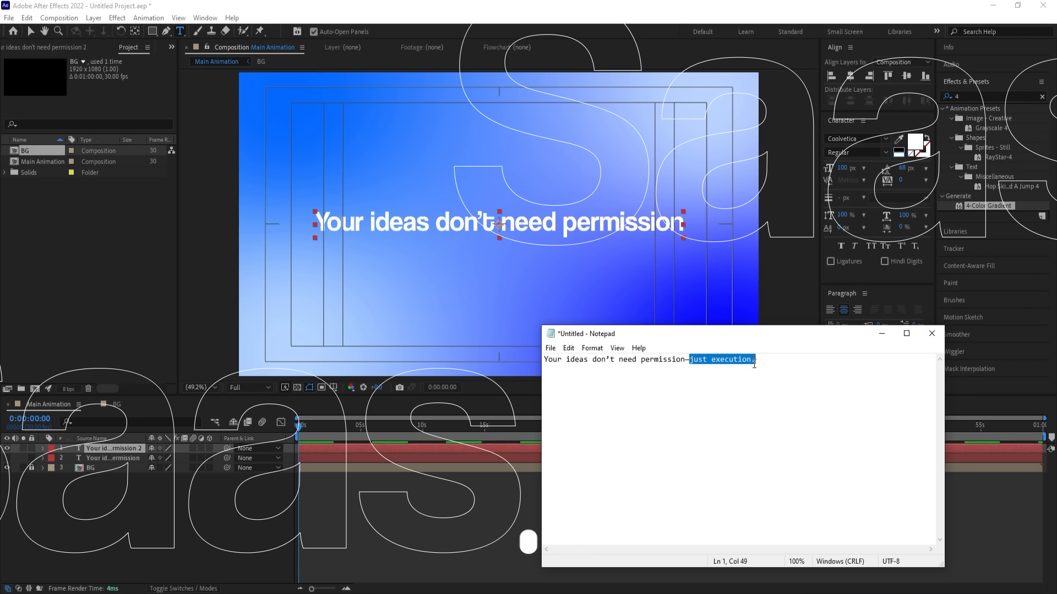
# Switch back to After Effects and replace the duplicated layer's text with the copied "just execution."
pyautogui.click(134, 501)
pyautogui.click(434, 227)
pyautogui.hotkey('ctrl', 'a')
pyautogui.hotkey('ctrl', 'v')
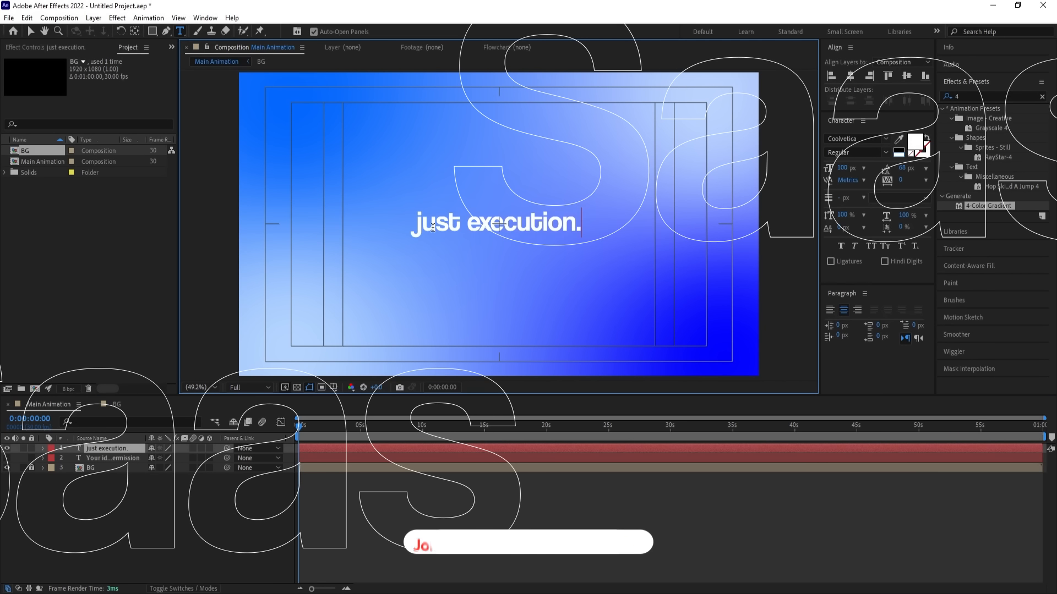
# Insert "You" before "just execution." in the duplicated text layer
pyautogui.click(408, 228)
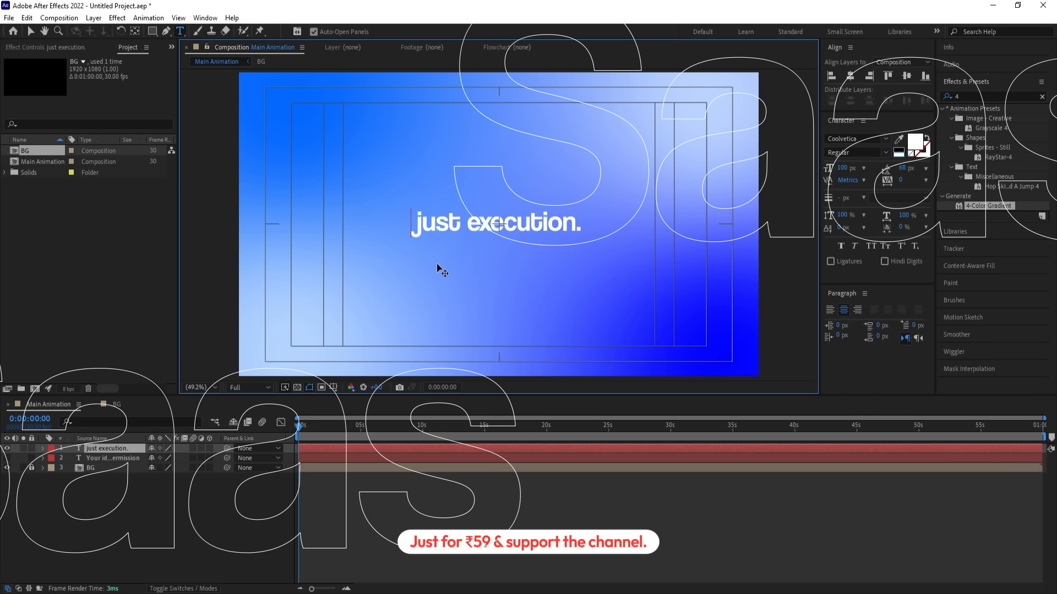
pyautogui.write('Y')
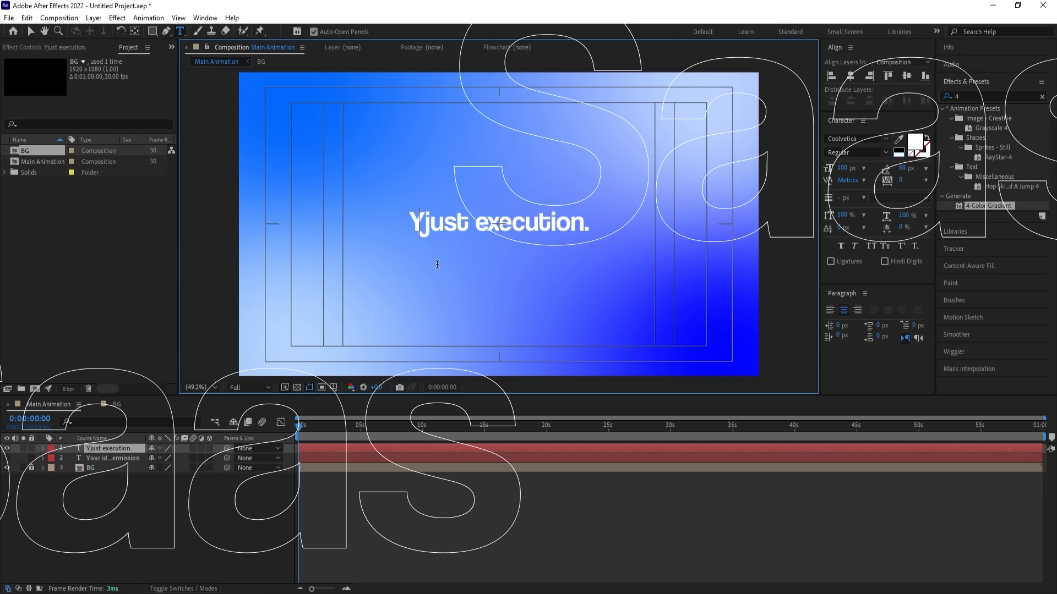
pyautogui.write('ou nee')
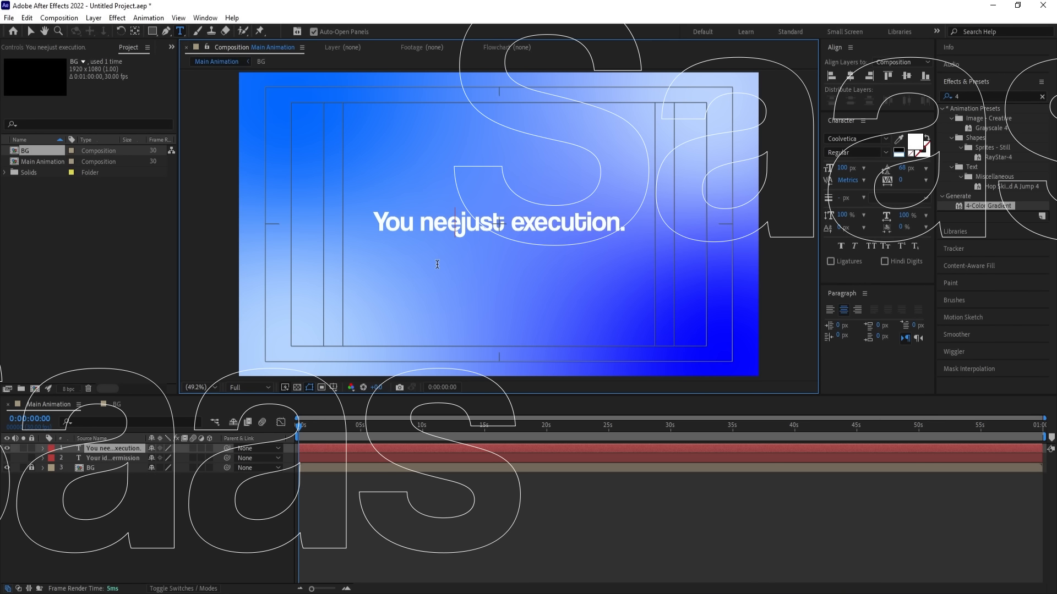
pyautogui.press('BackSpace')
pyautogui.press('BackSpace')
pyautogui.press('BackSpace')
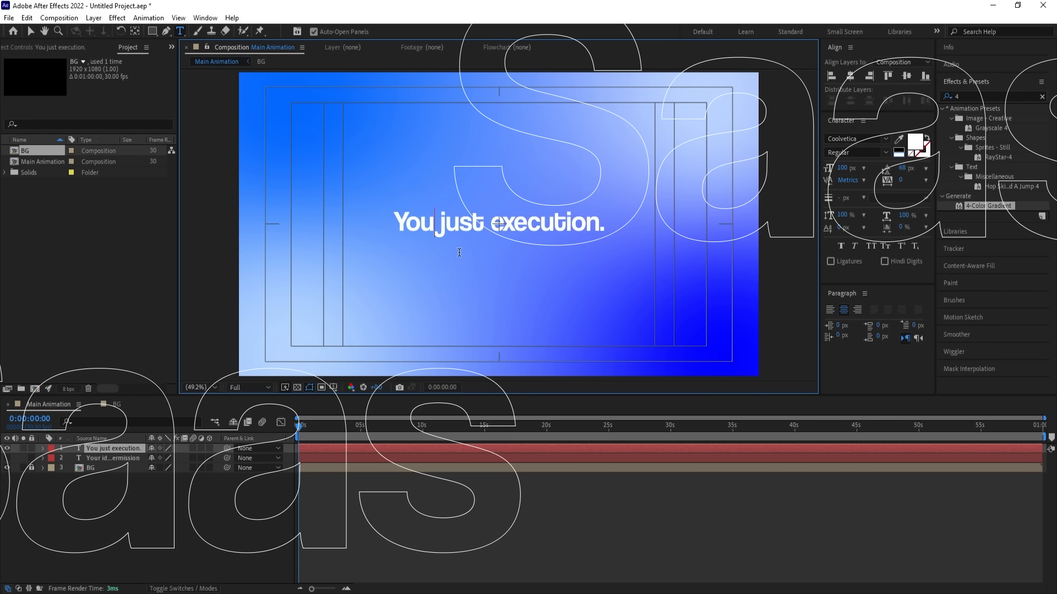
# Insert "need an" before "execution." and add a space after "You" in the same text layer
pyautogui.click(482, 223)
pyautogui.write('nee')
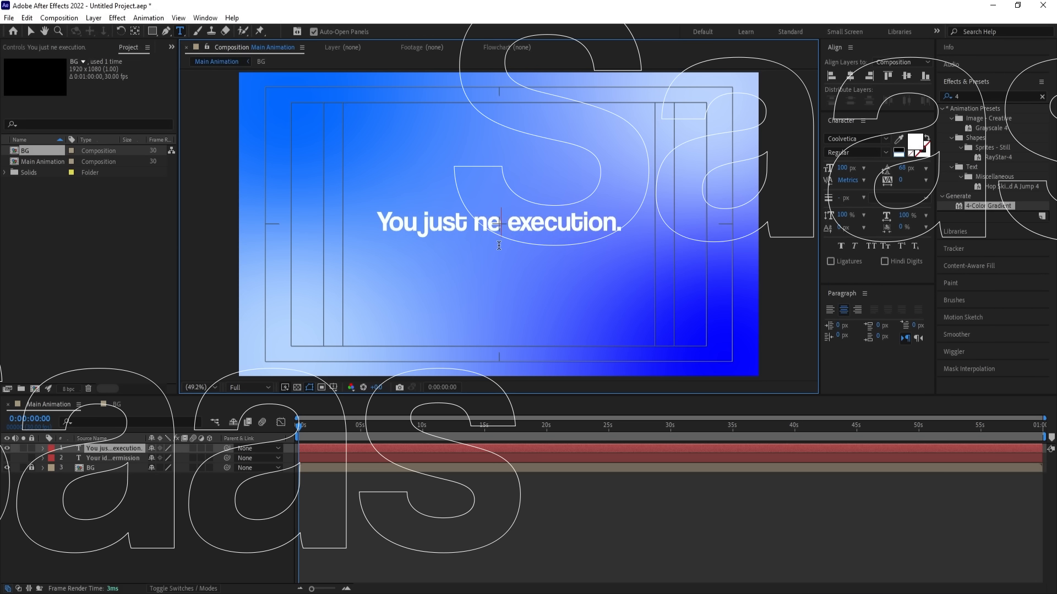
pyautogui.write('d an')
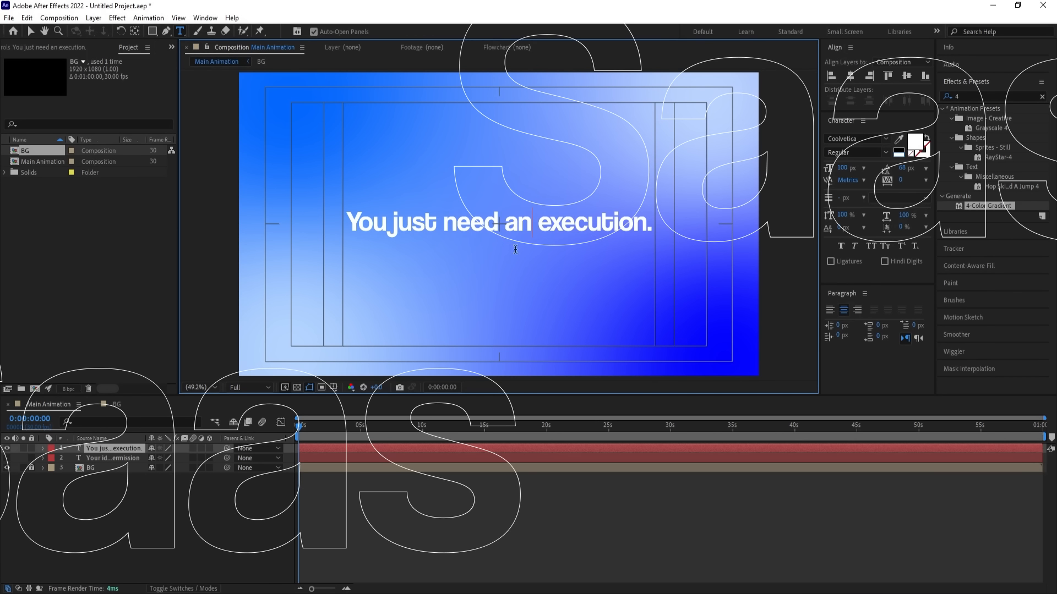
pyautogui.click(109, 531)
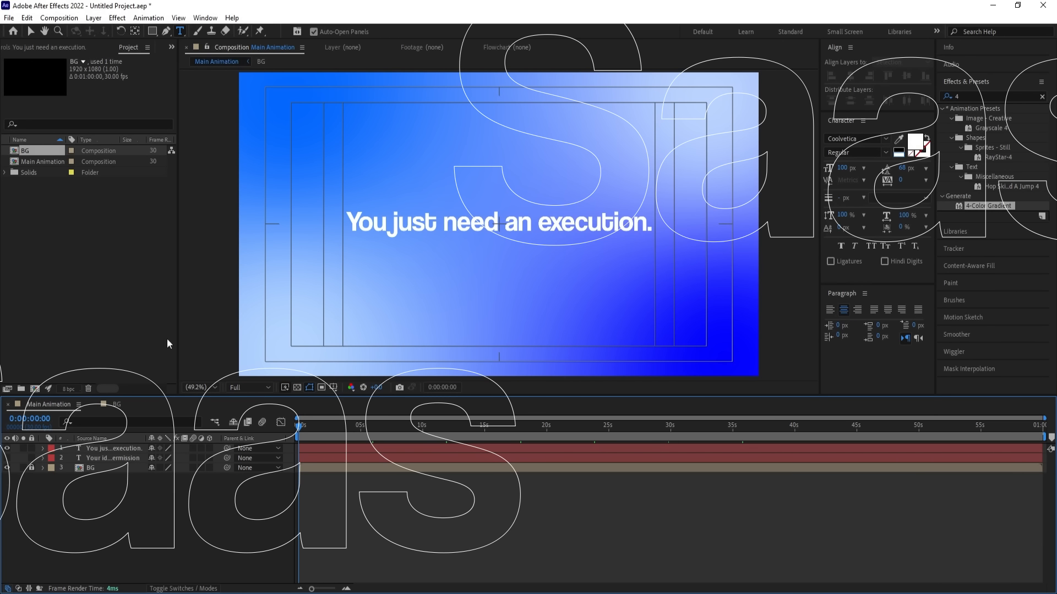
pyautogui.click(385, 227)
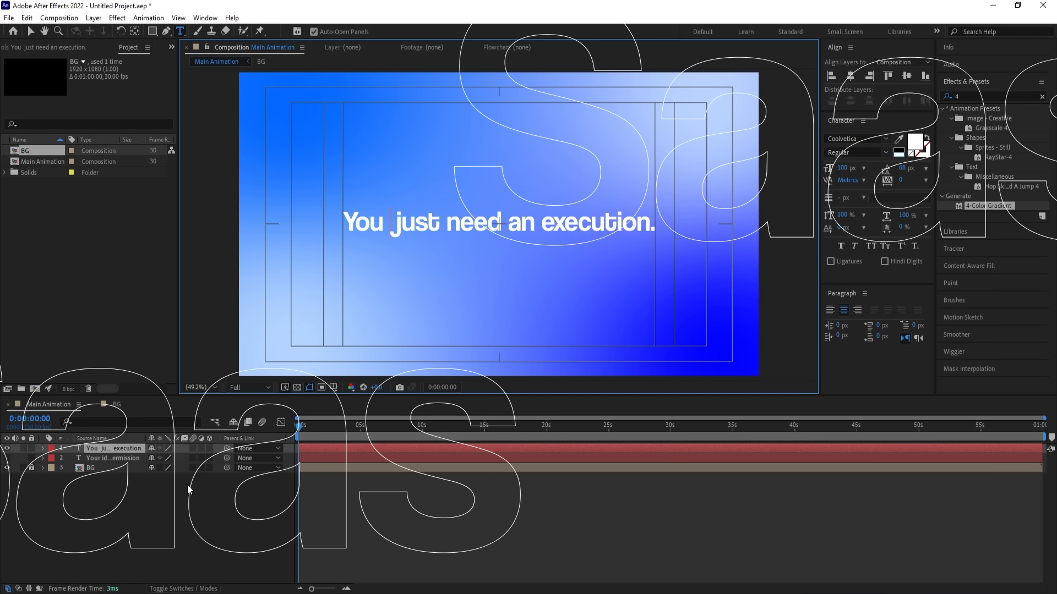
pyautogui.click(187, 503)
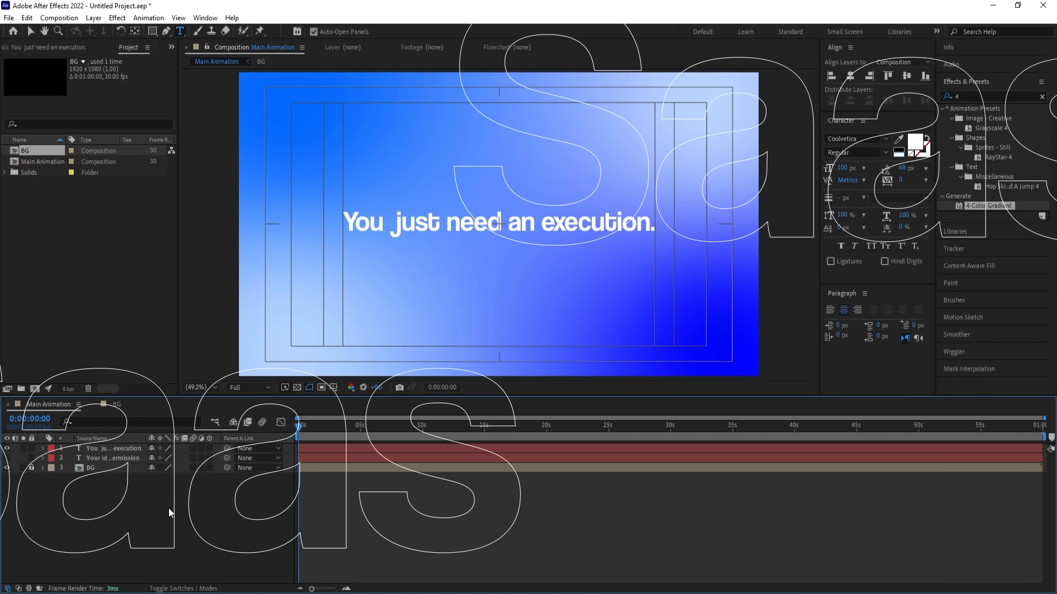
# Hide the "You just need an execution." layer, then show and select the "Your ideas don't need permission" layer
pyautogui.click(8, 449)
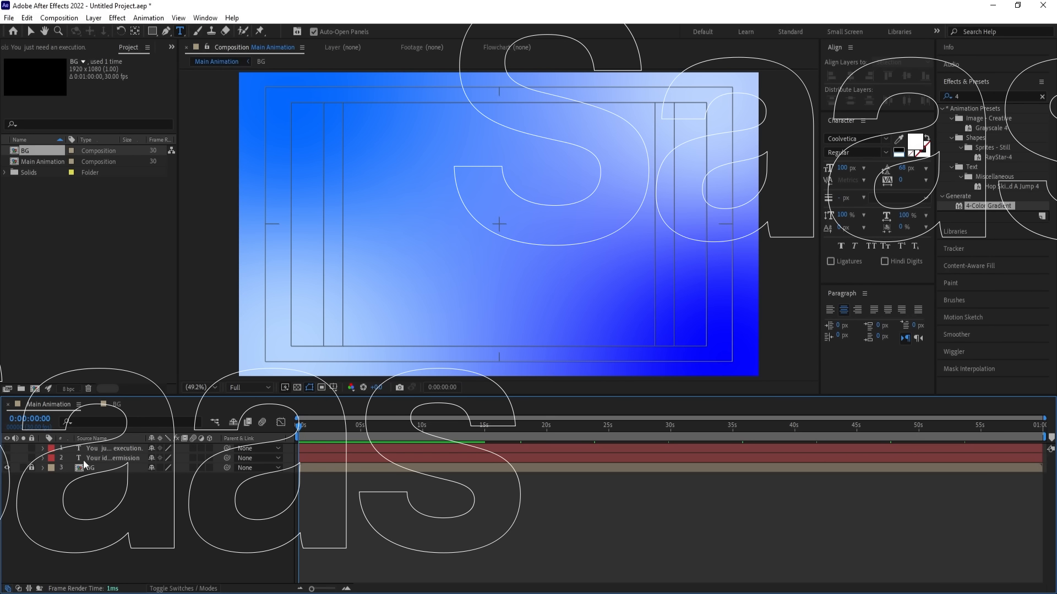
pyautogui.click(7, 458)
pyautogui.click(112, 458)
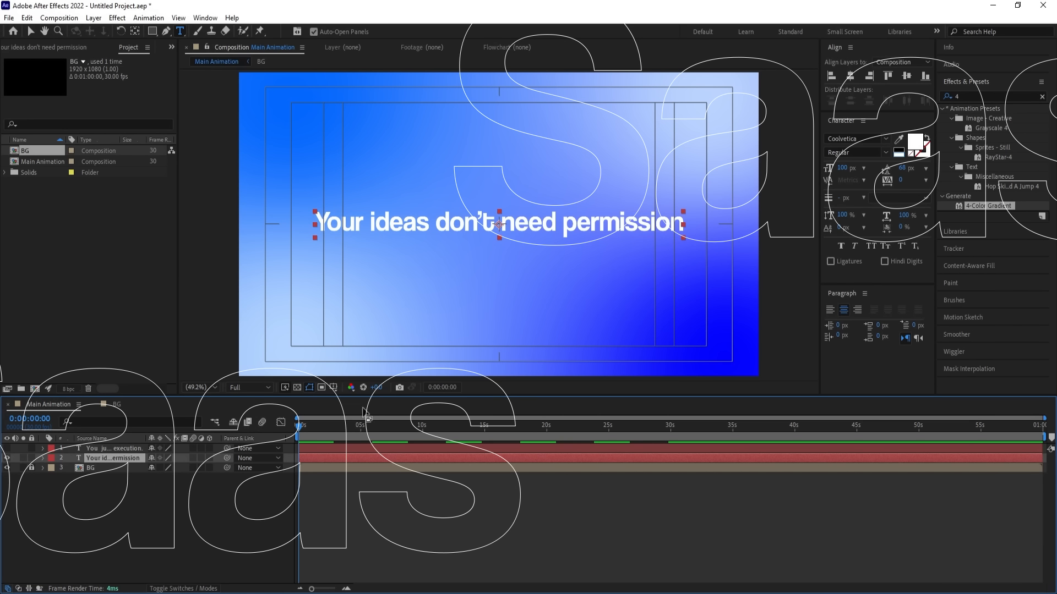
# Keep the text colour white and add a period at the end of "Your ideas don't need permission"
pyautogui.click(913, 142)
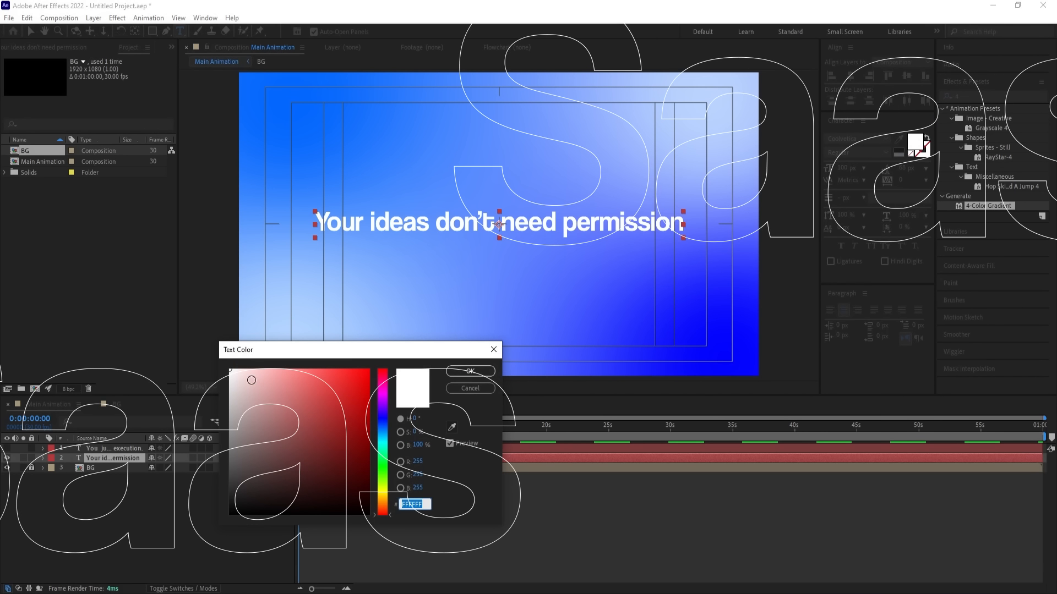
pyautogui.click(468, 373)
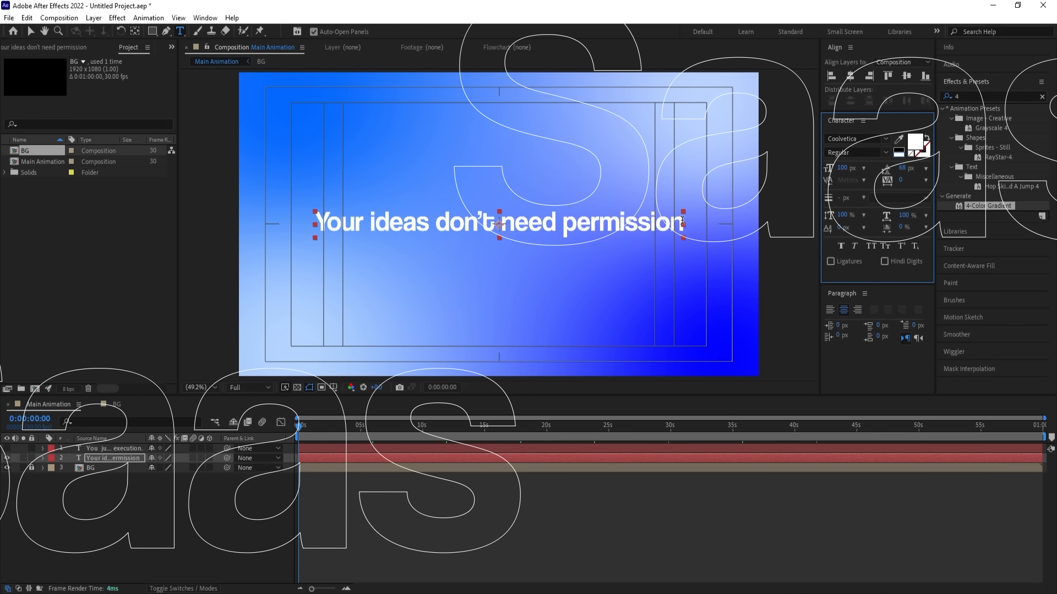
pyautogui.write('.')
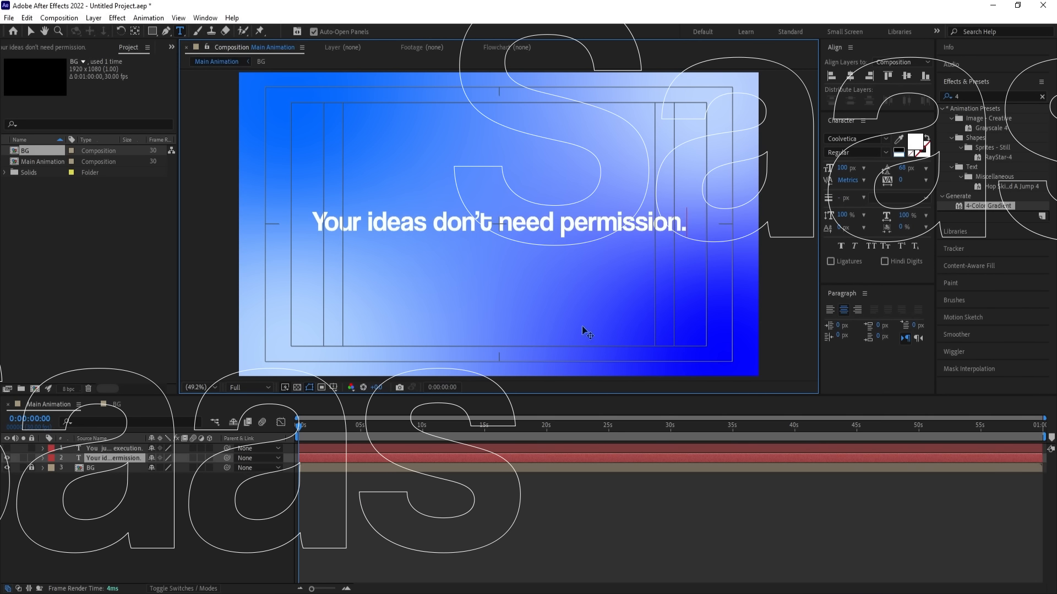
pyautogui.click(115, 498)
# Move the "You just need an execution." layer below BG in the layer stack and lock it
pyautogui.moveTo(104, 451); pyautogui.dragTo(123, 490)
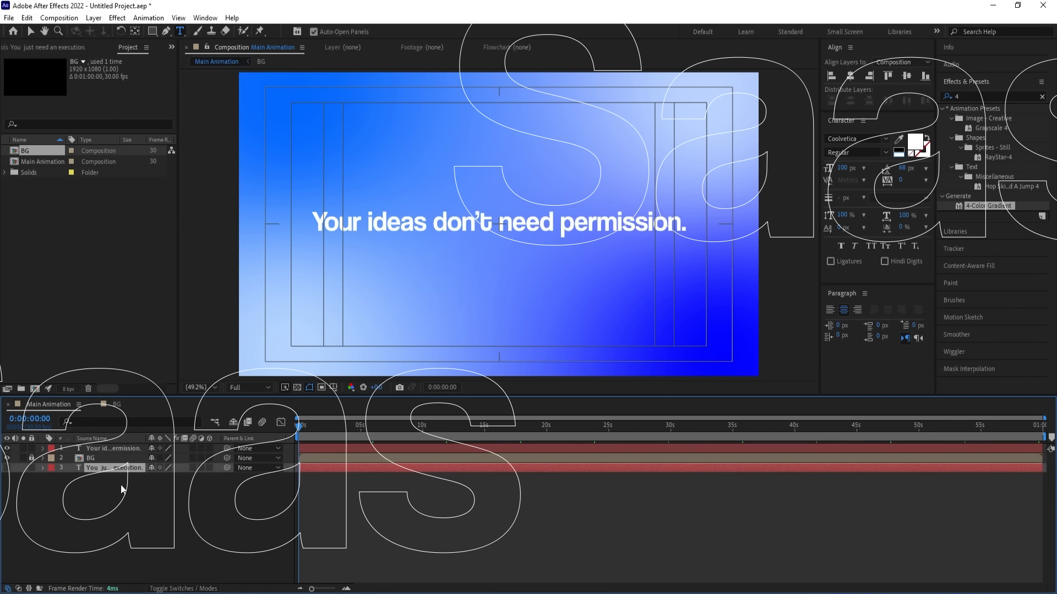
pyautogui.click(32, 468)
# Change the label colour of the "Your ideas don't need permission." layer to Yellow
pyautogui.click(103, 449)
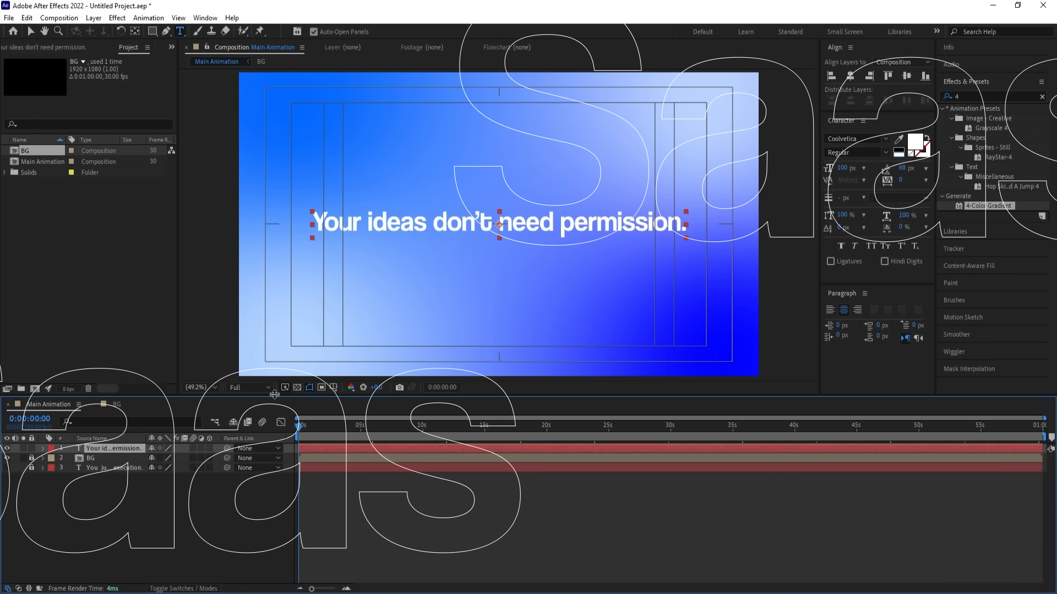
pyautogui.click(51, 448)
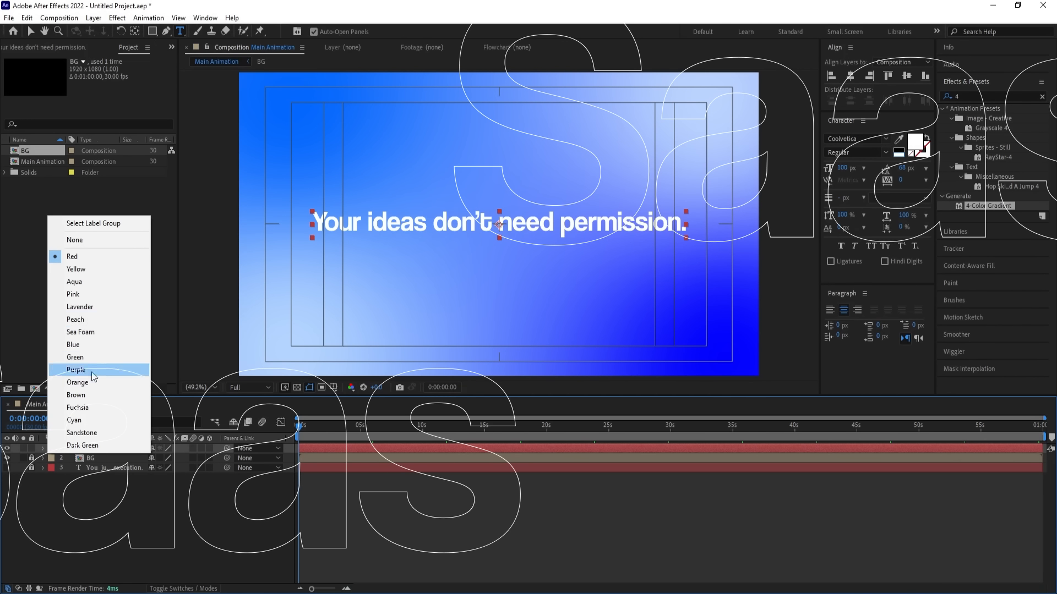
pyautogui.click(76, 269)
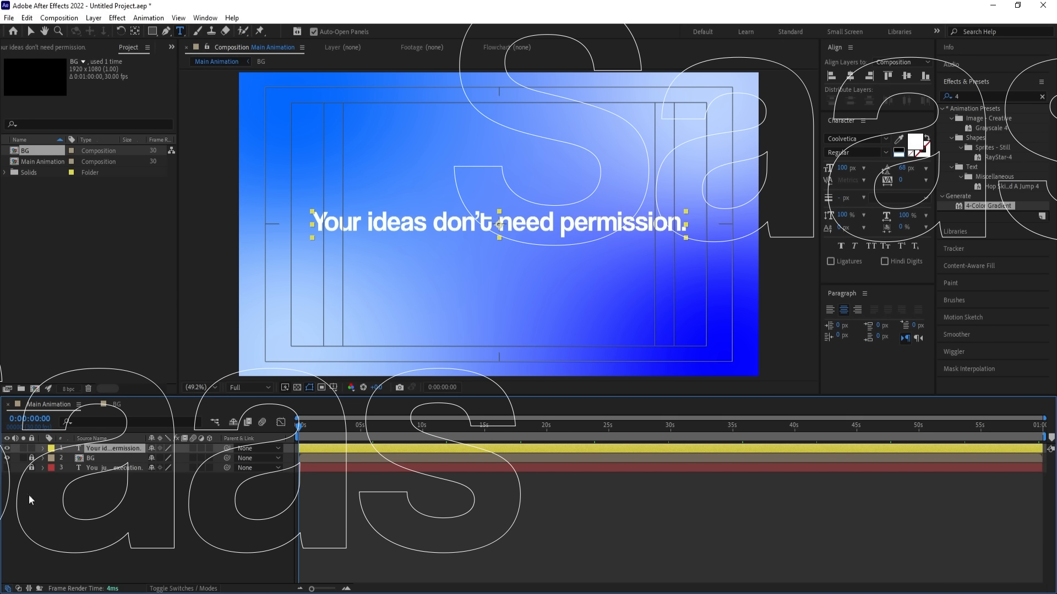
# Add a Position text animator to the "Your ideas don't need permission." layer
pyautogui.click(43, 450)
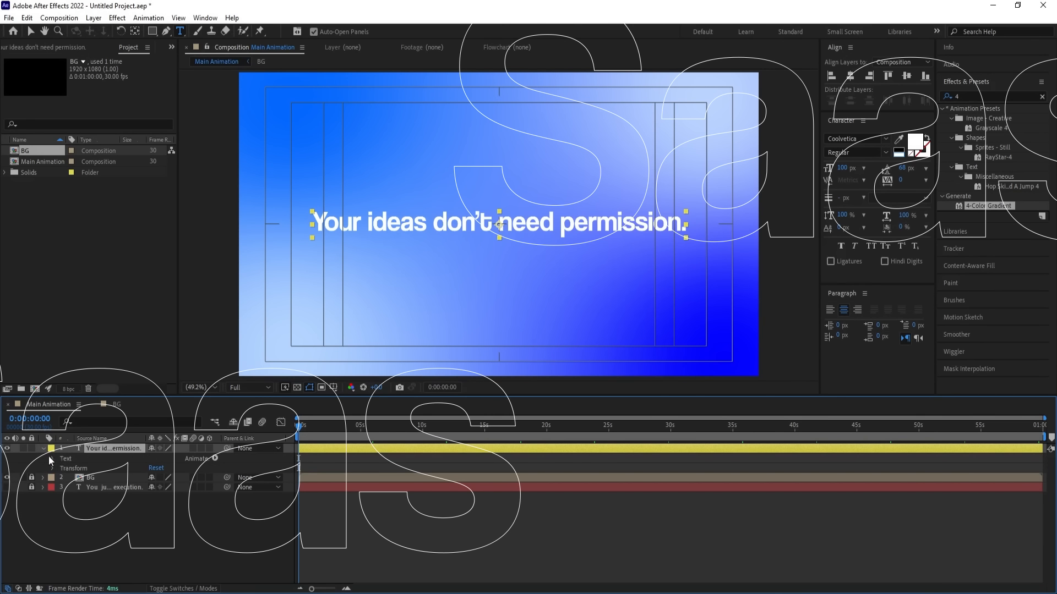
pyautogui.click(214, 460)
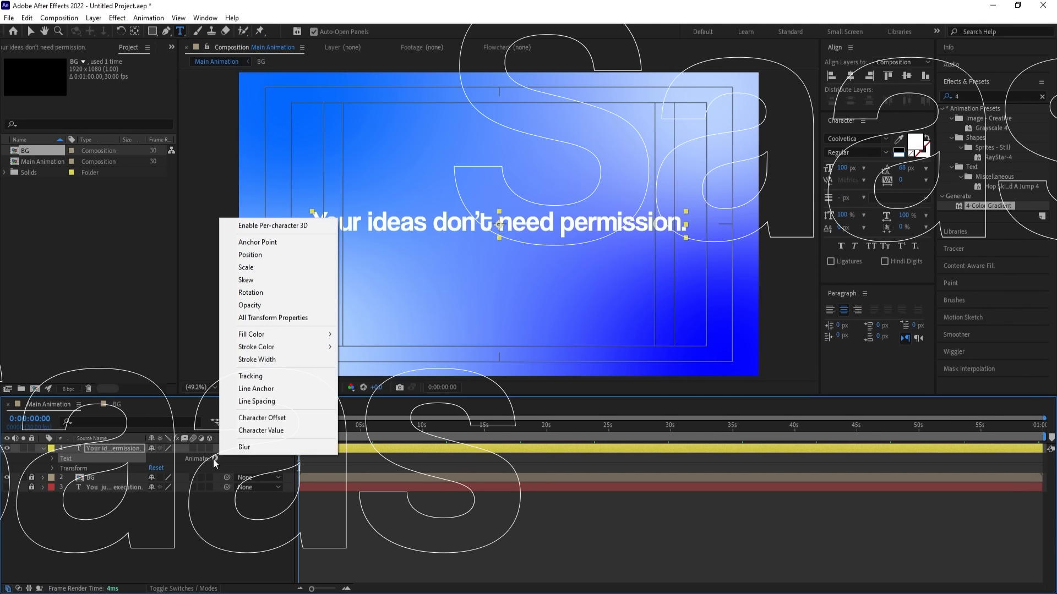
pyautogui.click(264, 259)
# Rename the layer's text animator to "Position, Opacity" and expand its properties
pyautogui.doubleClick(88, 498)
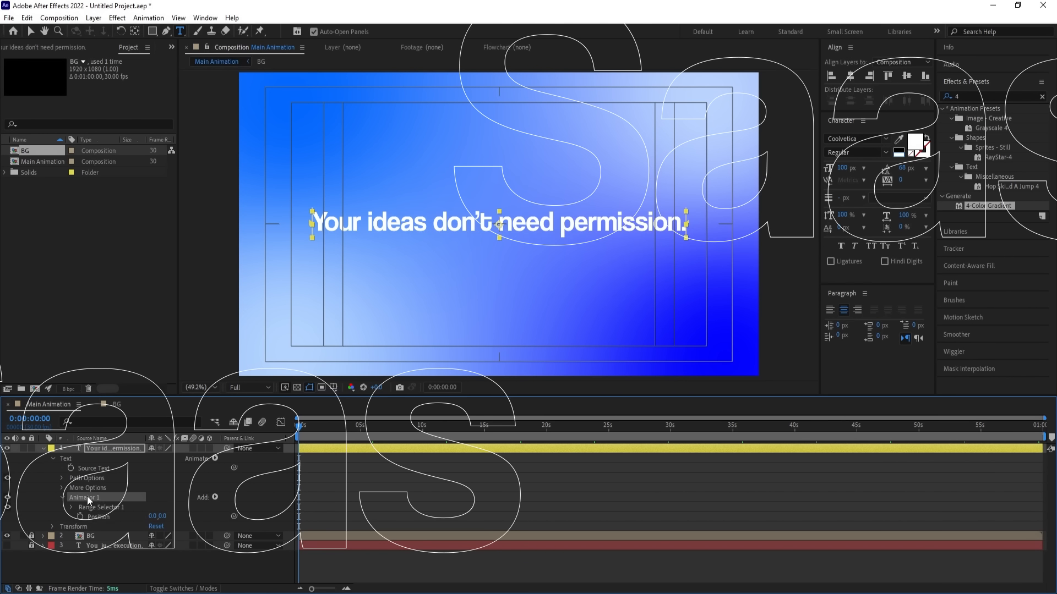
pyautogui.rightClick(88, 498)
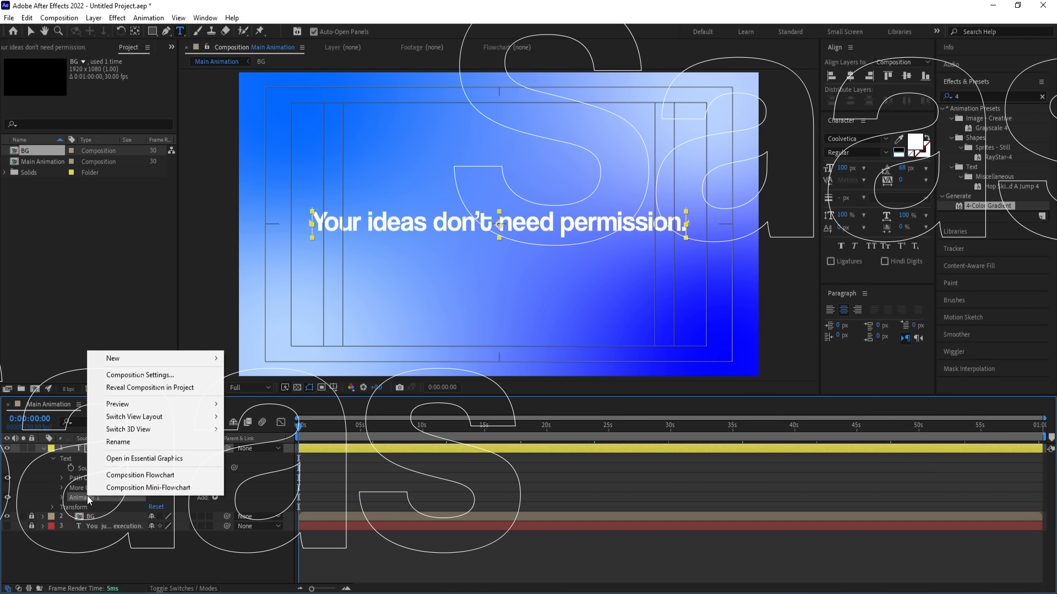
pyautogui.rightClick(71, 500)
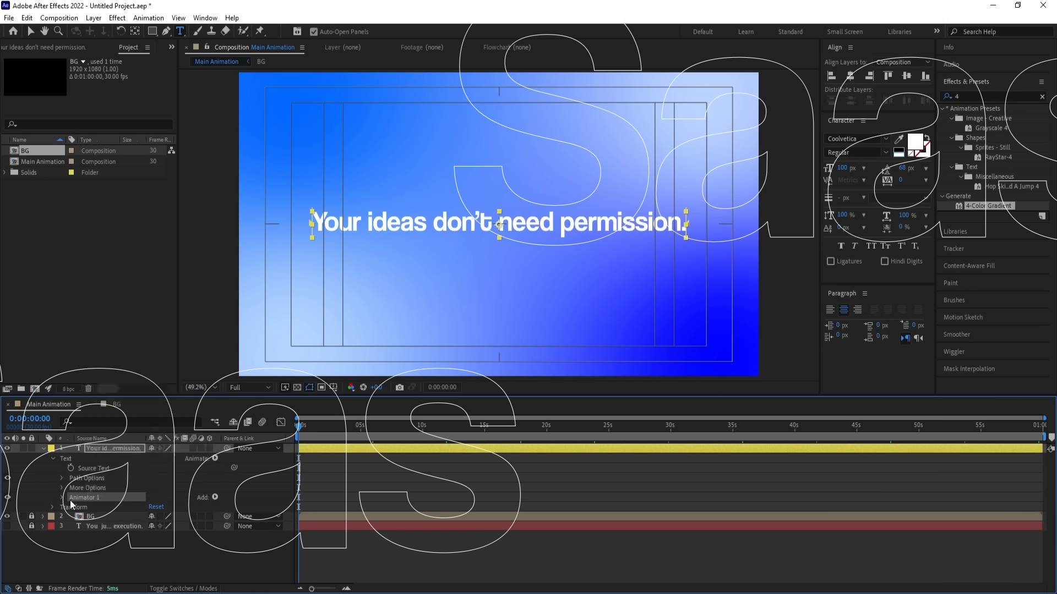
pyautogui.click(101, 447)
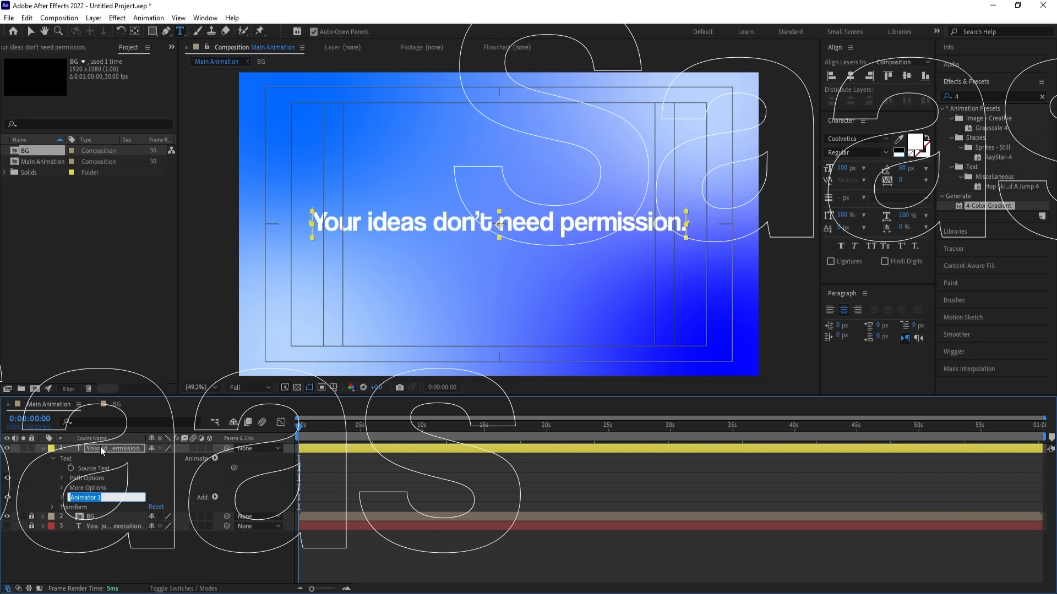
pyautogui.write('Positi')
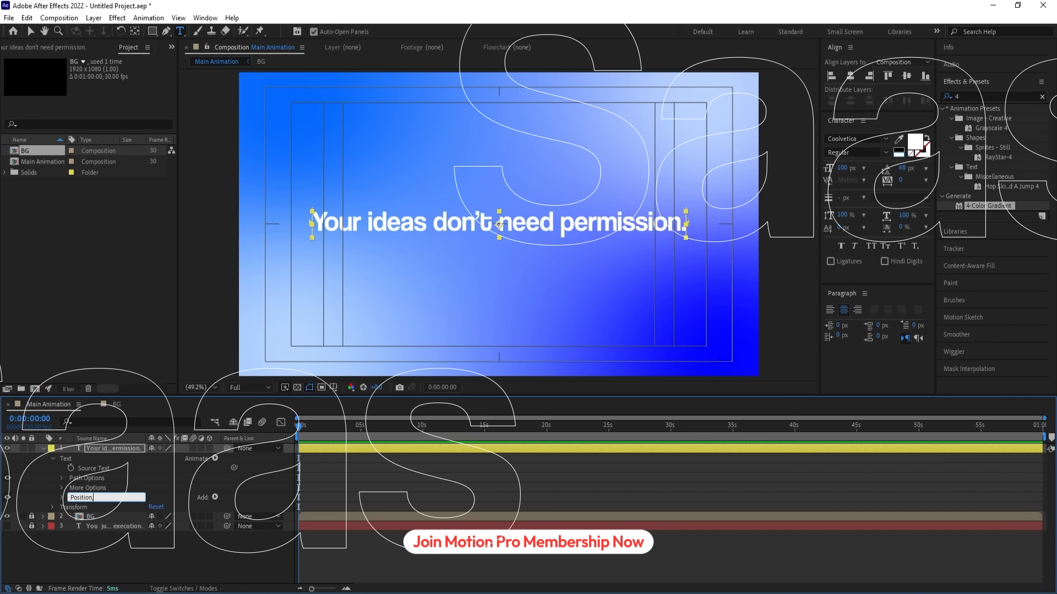
pyautogui.write('on, Opaci')
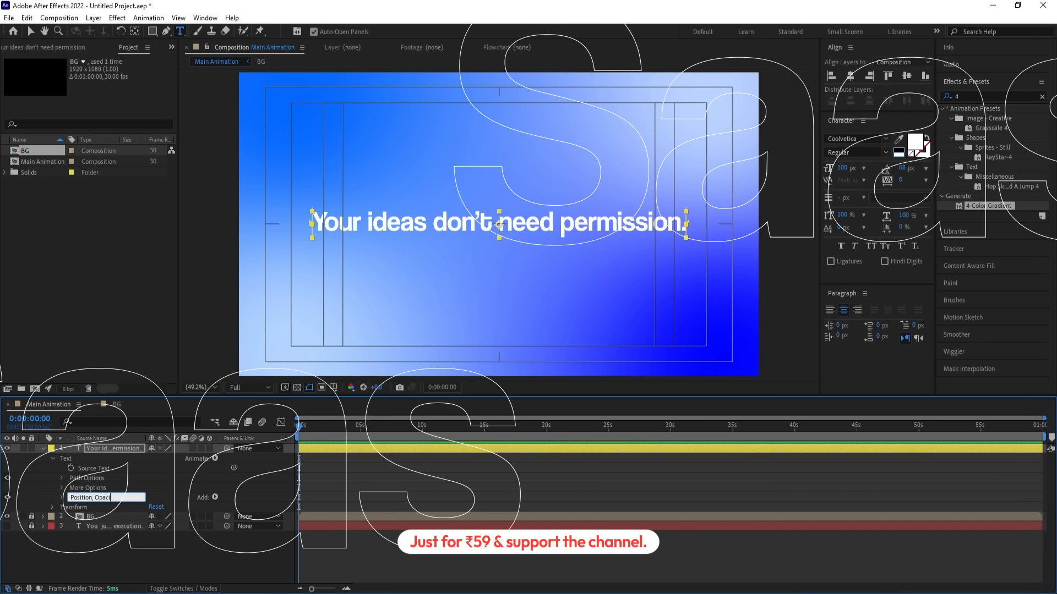
pyautogui.press('BackSpace')
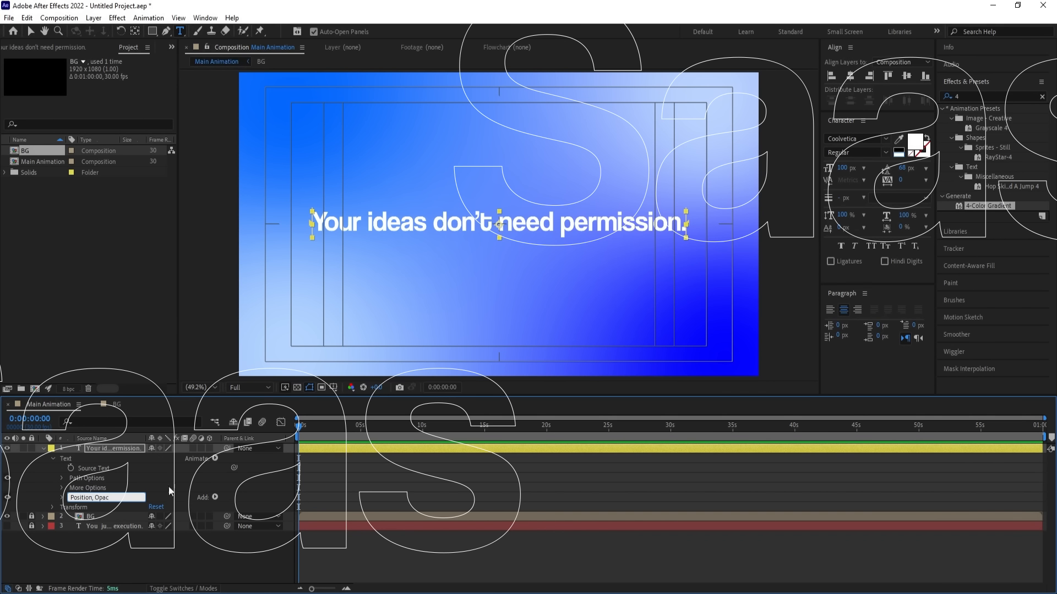
pyautogui.click(237, 480)
pyautogui.click(102, 498)
pyautogui.rightClick(107, 499)
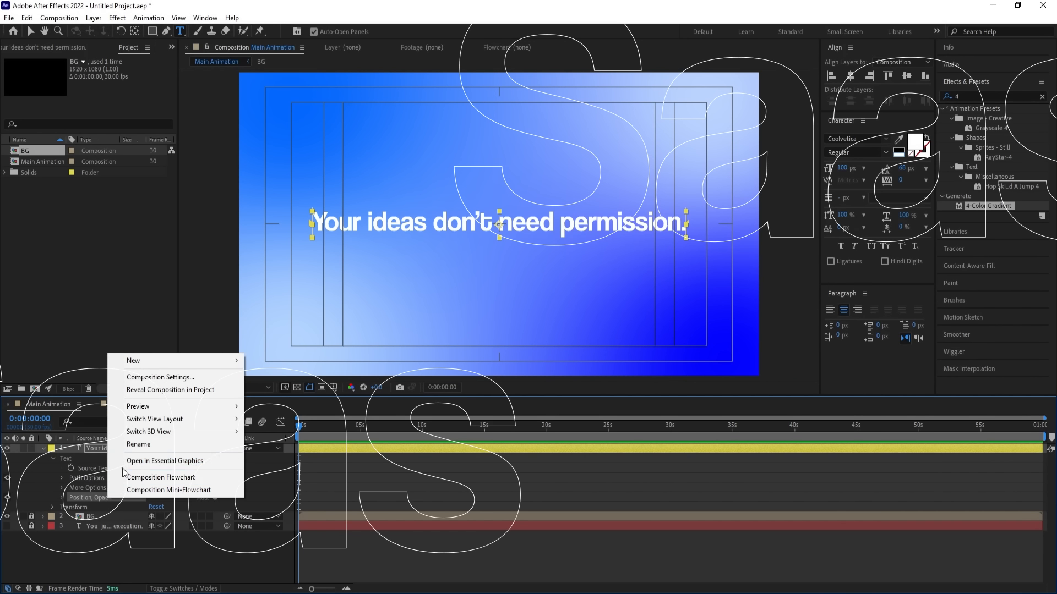
pyautogui.click(130, 448)
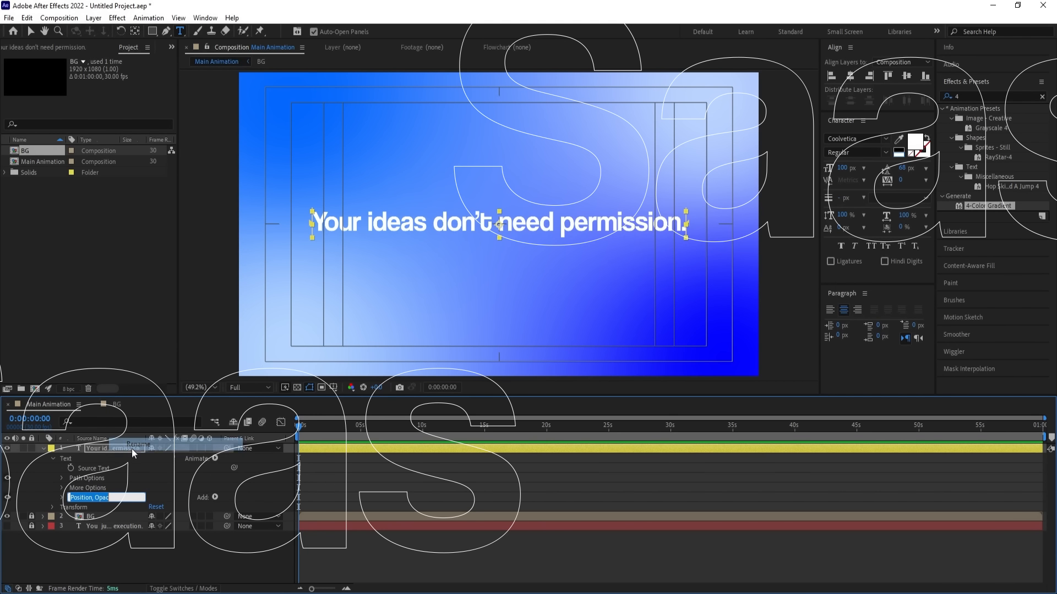
pyautogui.click(114, 498)
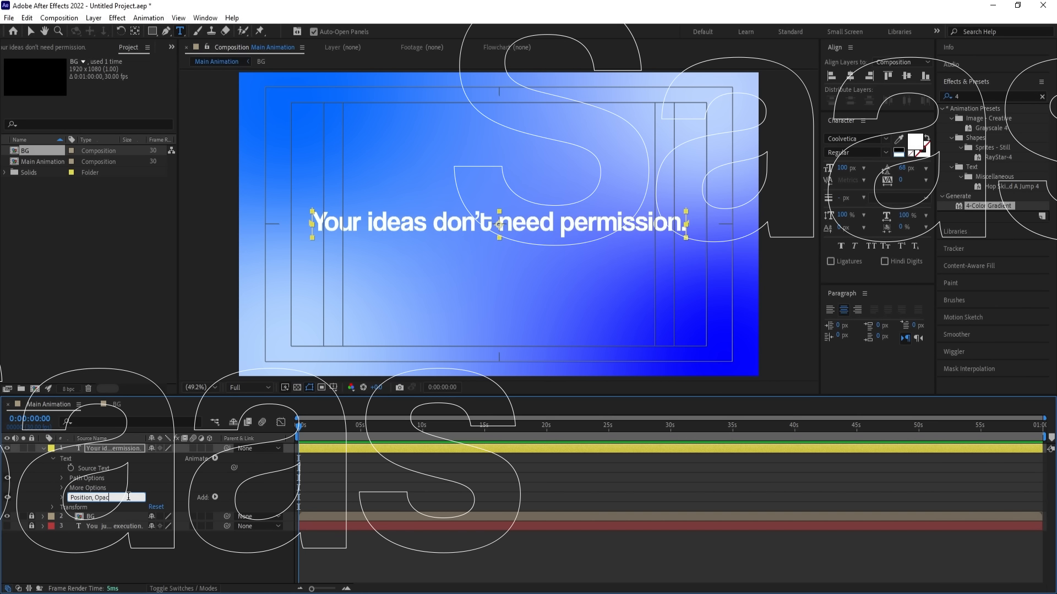
pyautogui.click(254, 485)
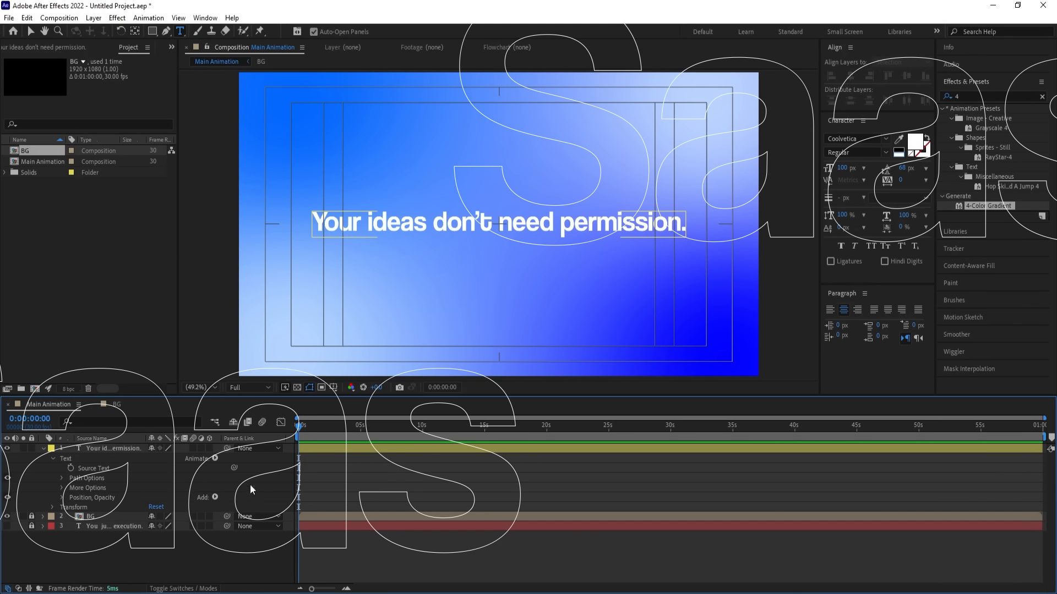
pyautogui.click(61, 499)
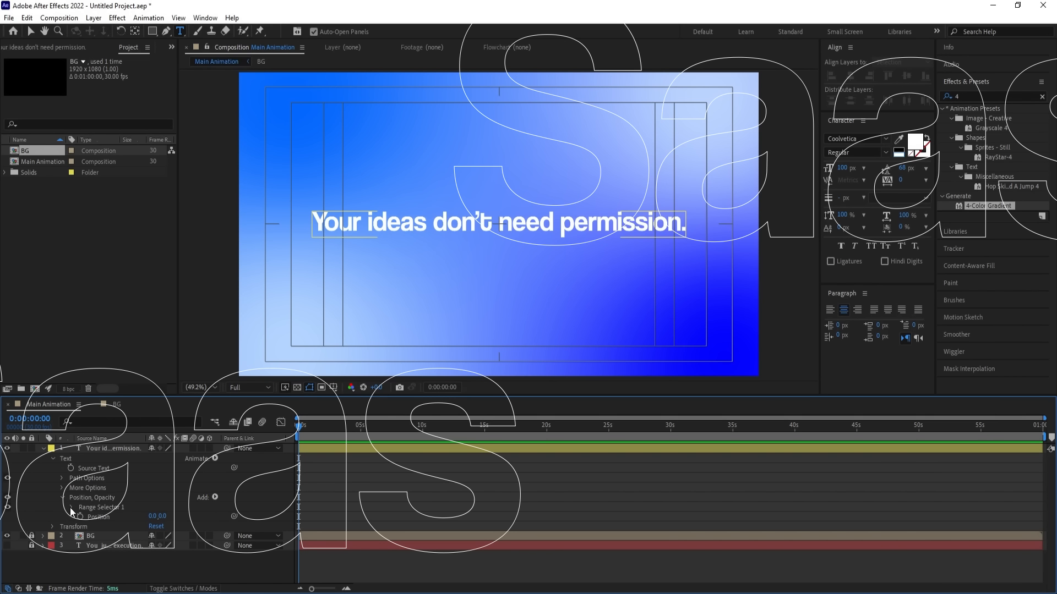
# Set the Position value of the "Position, Opacity" text animator to 0.0, 132.0
pyautogui.click(71, 508)
pyautogui.click(70, 508)
pyautogui.click(103, 497)
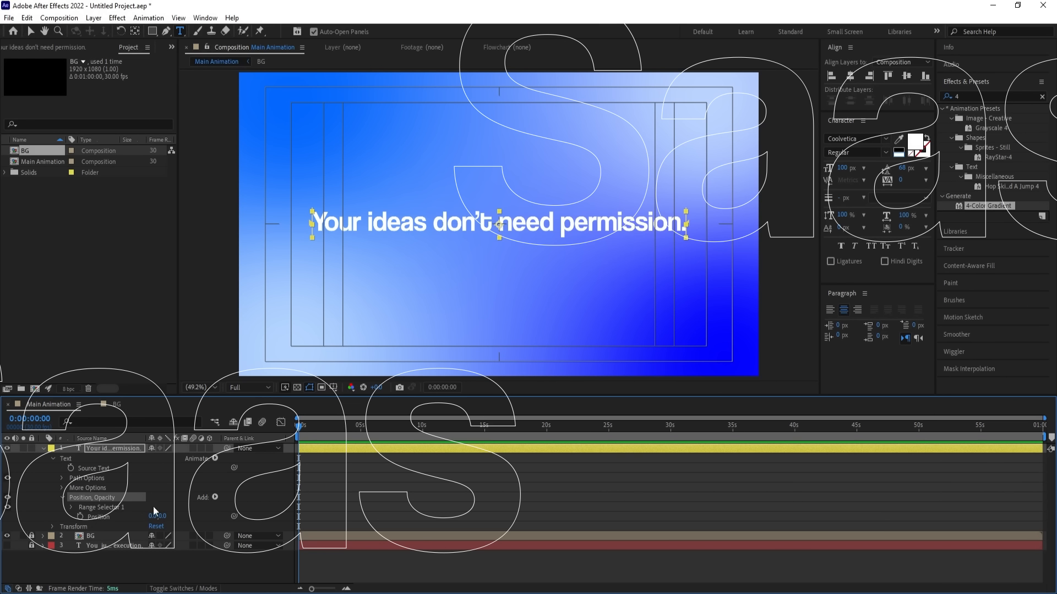
pyautogui.click(101, 518)
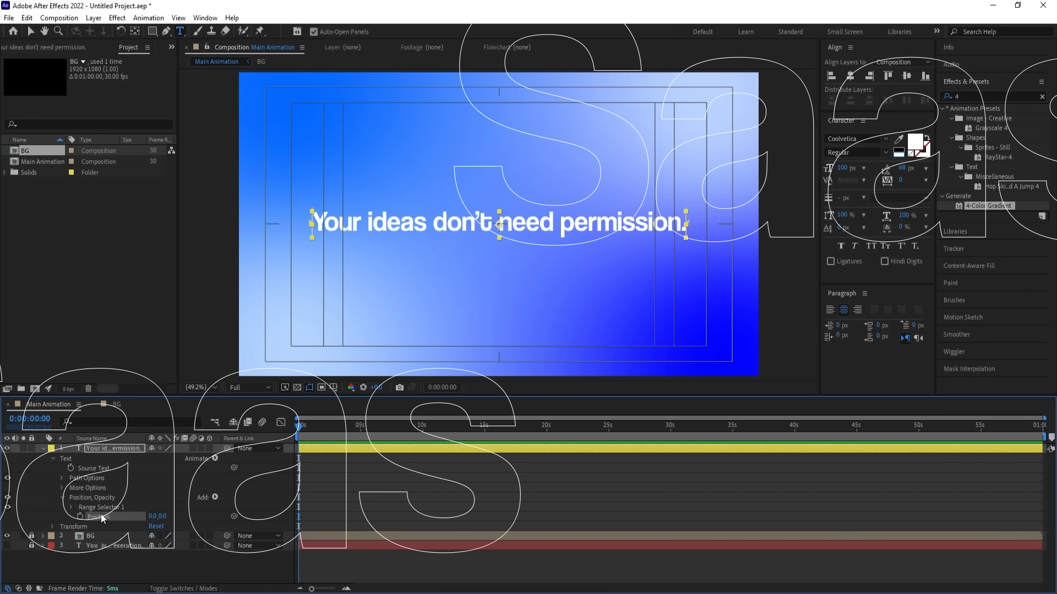
pyautogui.moveTo(164, 517); pyautogui.dragTo(241, 511)
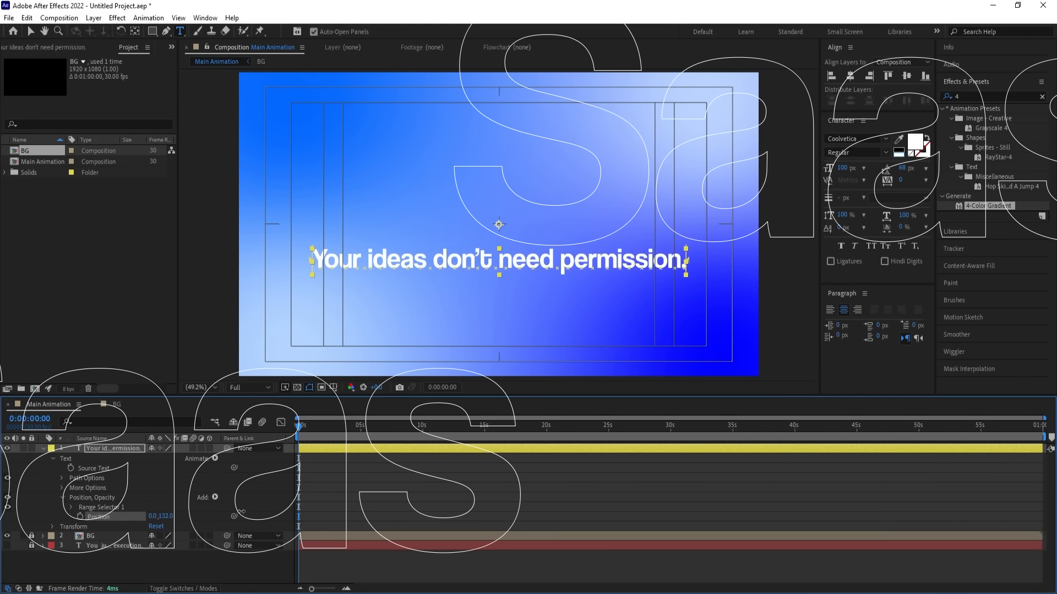
# Keyframe Range Selector 1's Start from 0% at 0:00:00:00 to 100% at 0:00:01:10
pyautogui.click(71, 508)
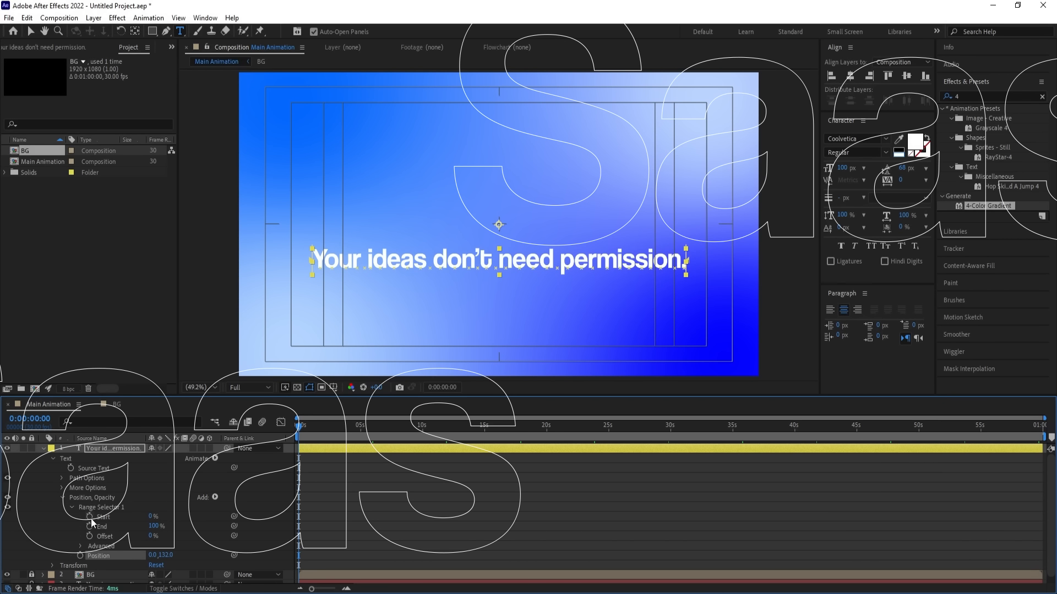
pyautogui.click(90, 518)
pyautogui.press('=')
pyautogui.press('=')
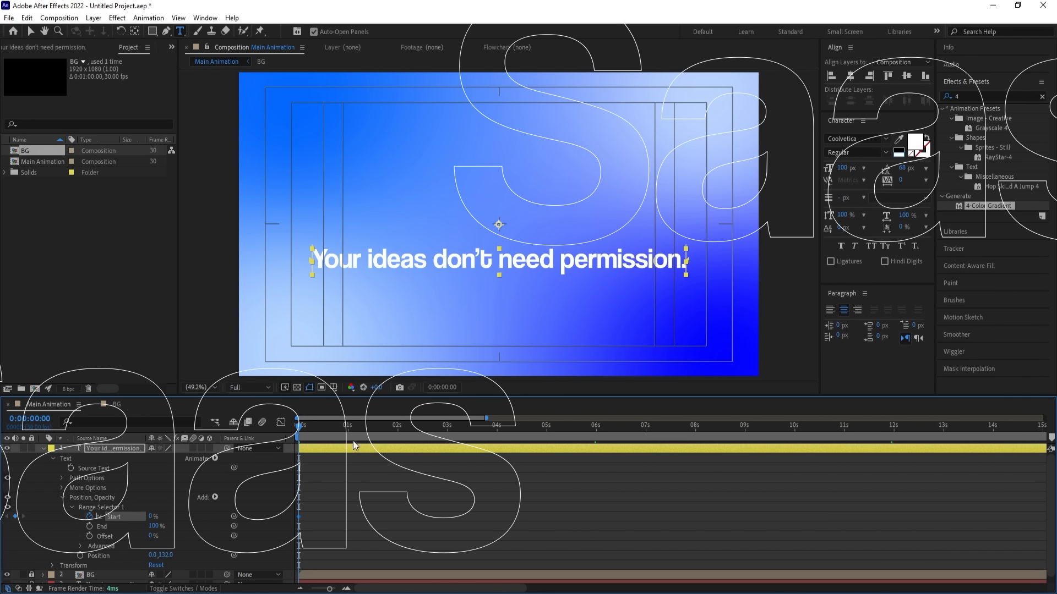
pyautogui.press('=')
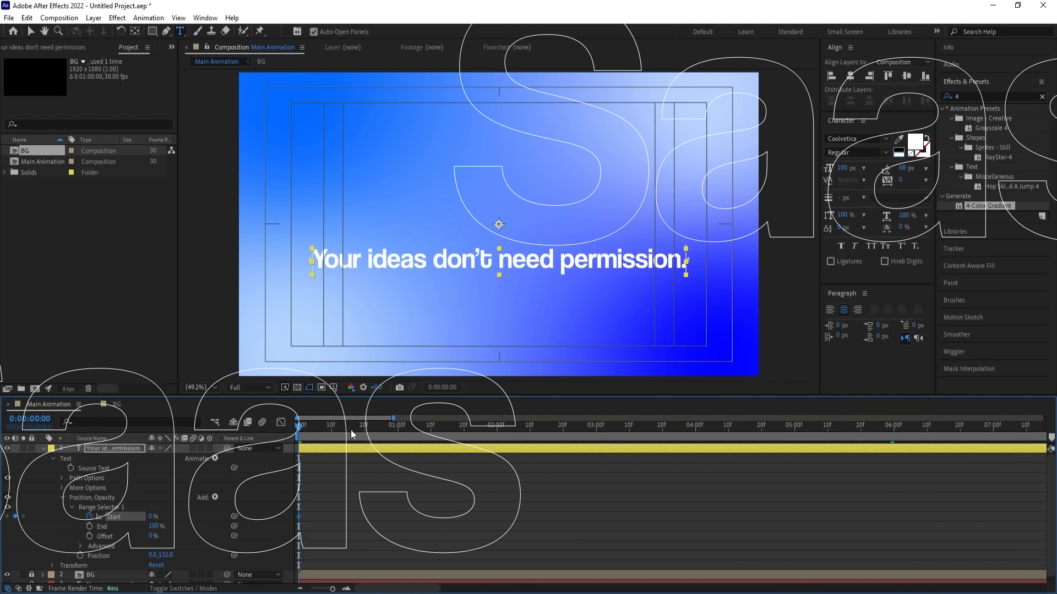
pyautogui.click(431, 428)
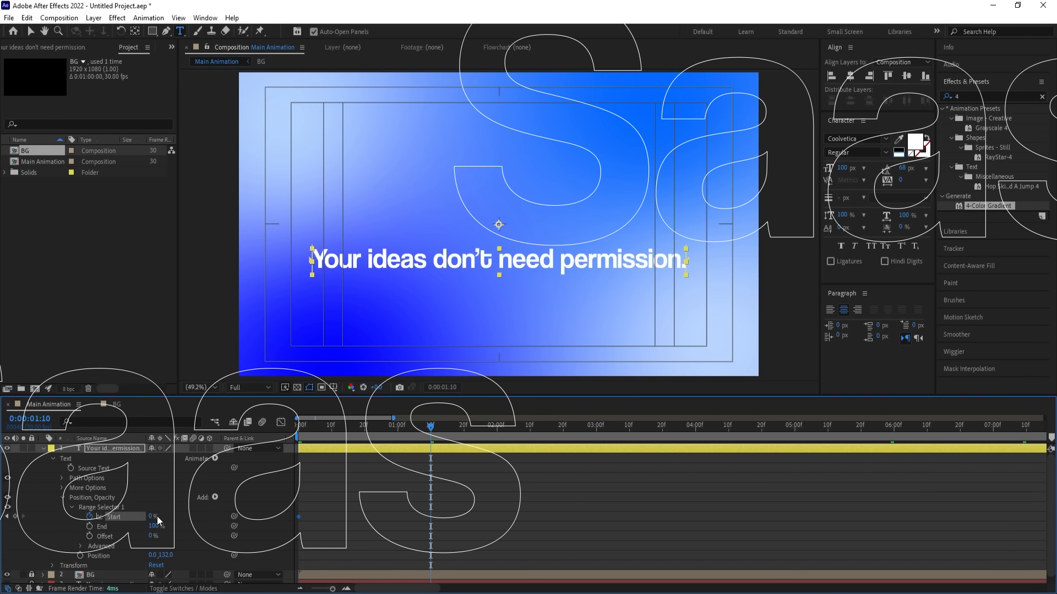
pyautogui.moveTo(158, 521); pyautogui.dragTo(280, 503)
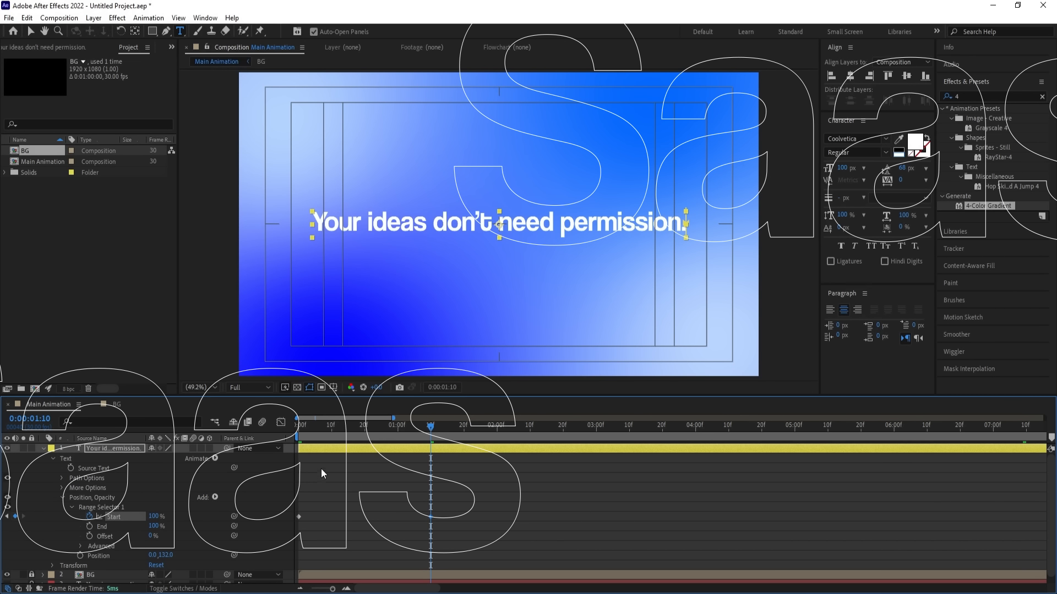
# Easy-ease both Start keyframes, shape their speed graph into an early peak with a long ease-out, and preview the motion
pyautogui.moveTo(489, 485); pyautogui.dragTo(282, 543)
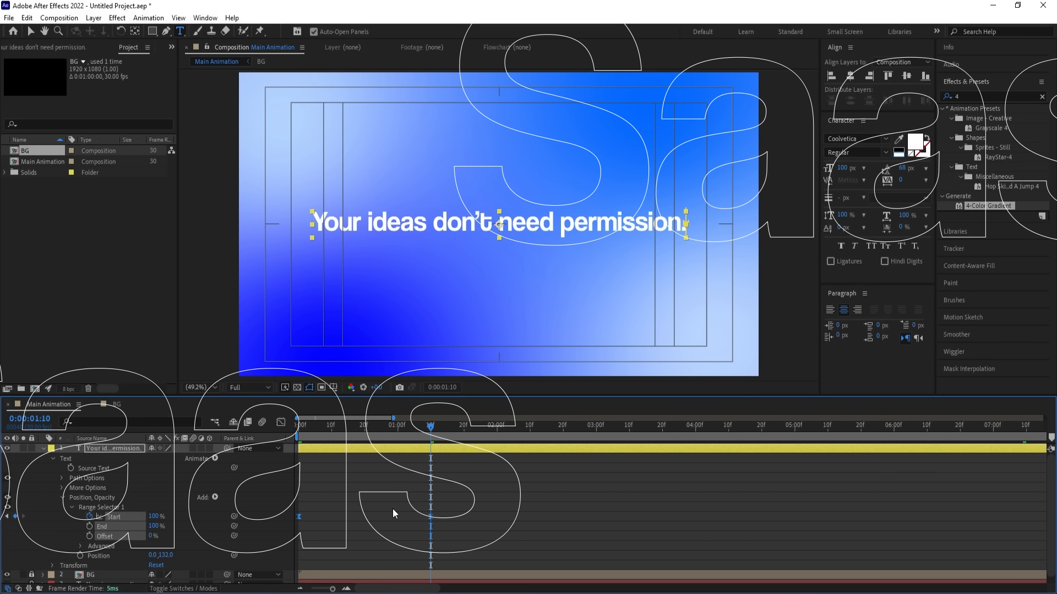
pyautogui.click(281, 422)
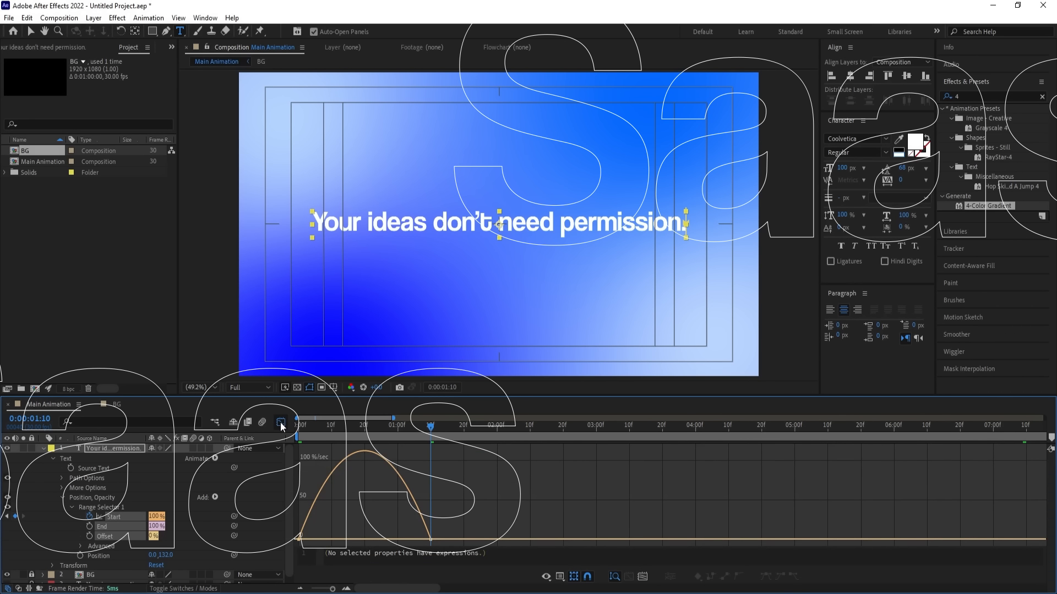
pyautogui.rightClick(445, 484)
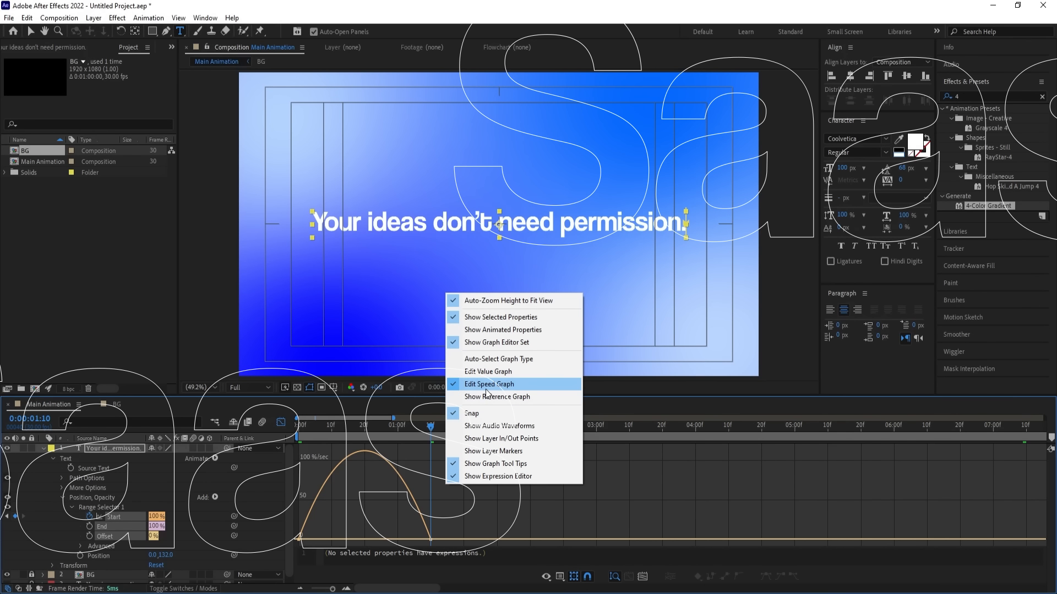
pyautogui.click(453, 503)
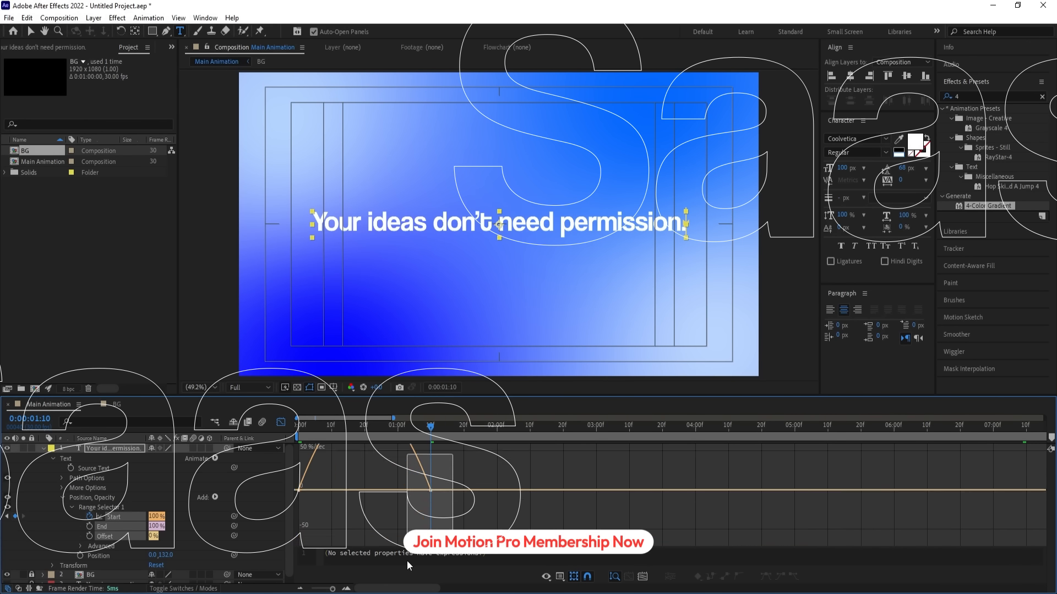
pyautogui.moveTo(409, 539); pyautogui.dragTo(322, 545)
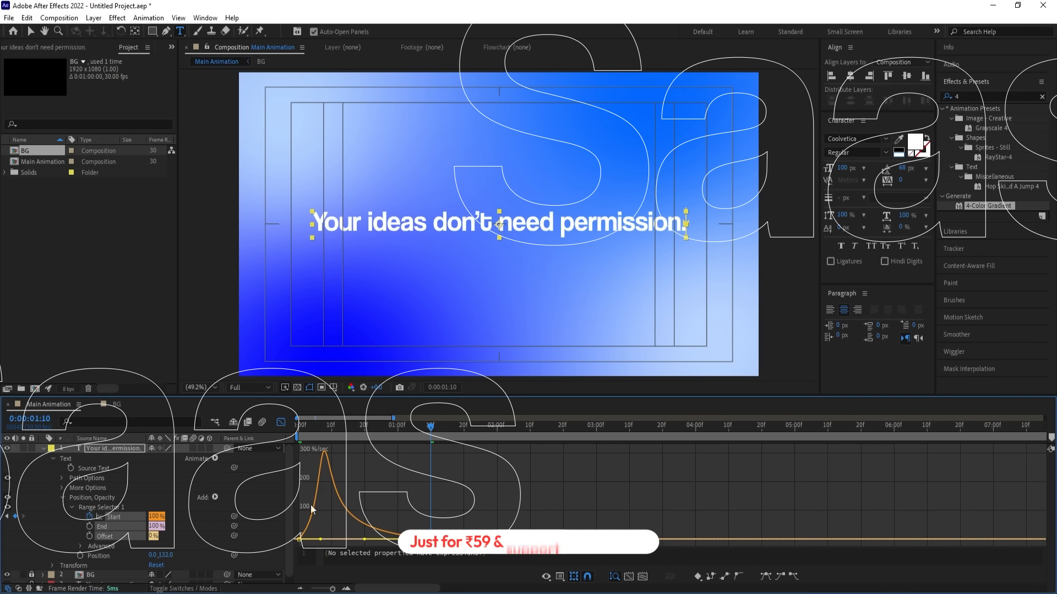
pyautogui.moveTo(311, 427); pyautogui.dragTo(246, 432)
pyautogui.click(281, 424)
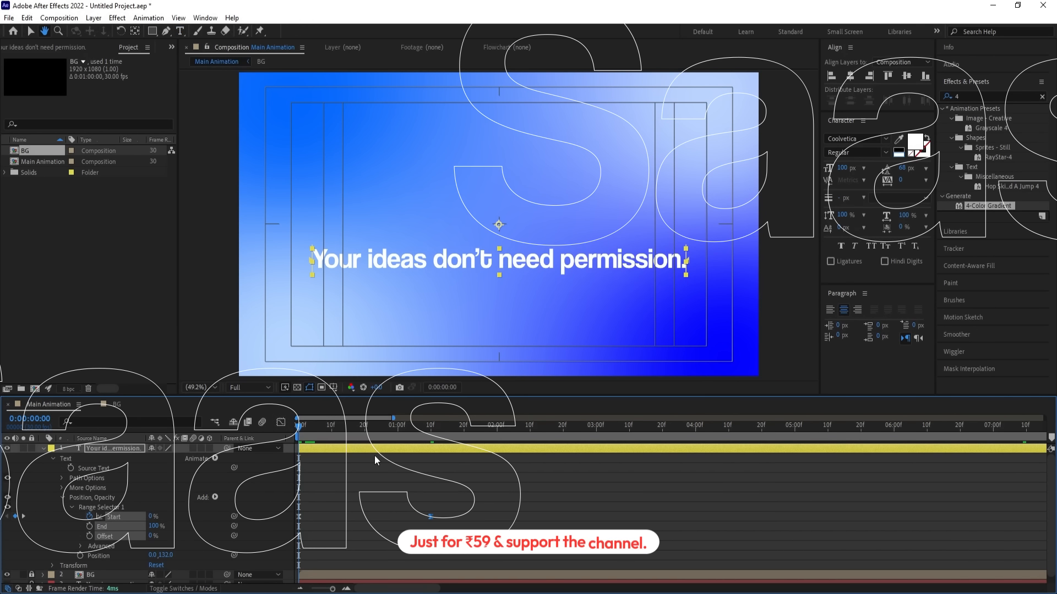
pyautogui.press('space')
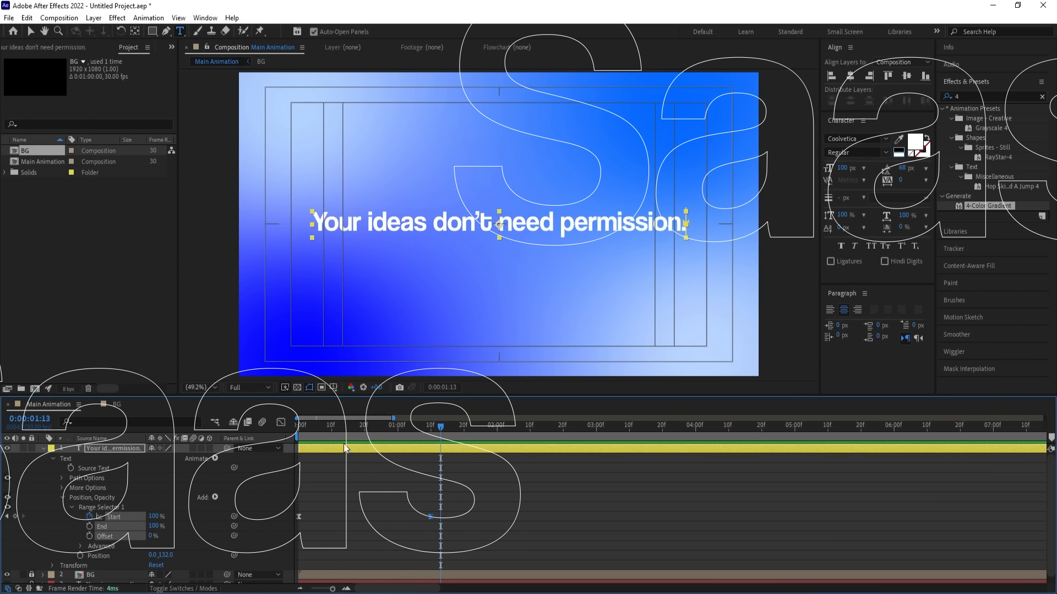
pyautogui.press('space')
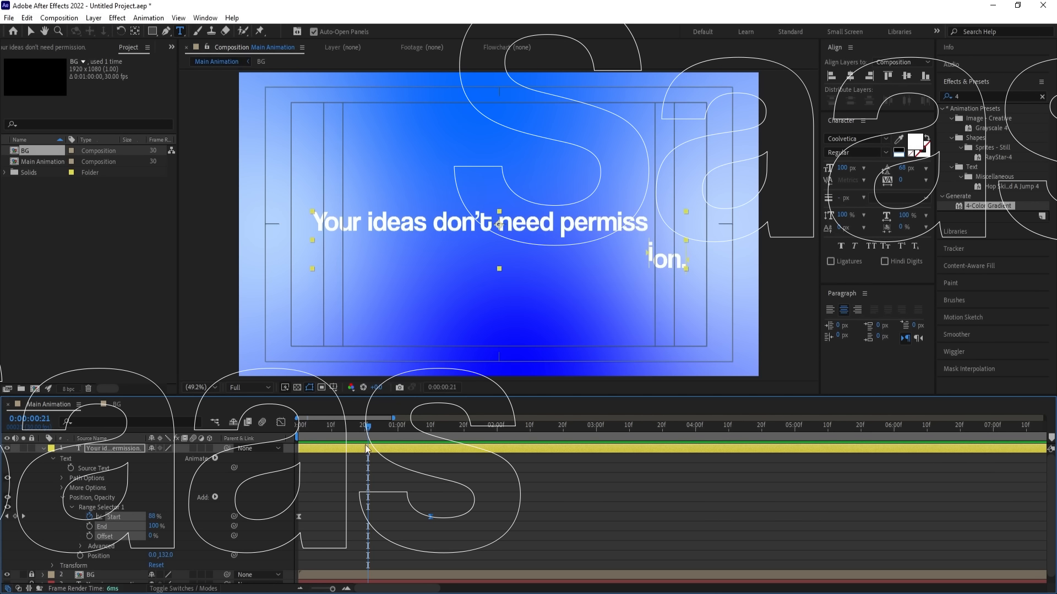
# Set Range Selector 1's Advanced Based On option to Words and preview the word-by-word animation
pyautogui.click(81, 546)
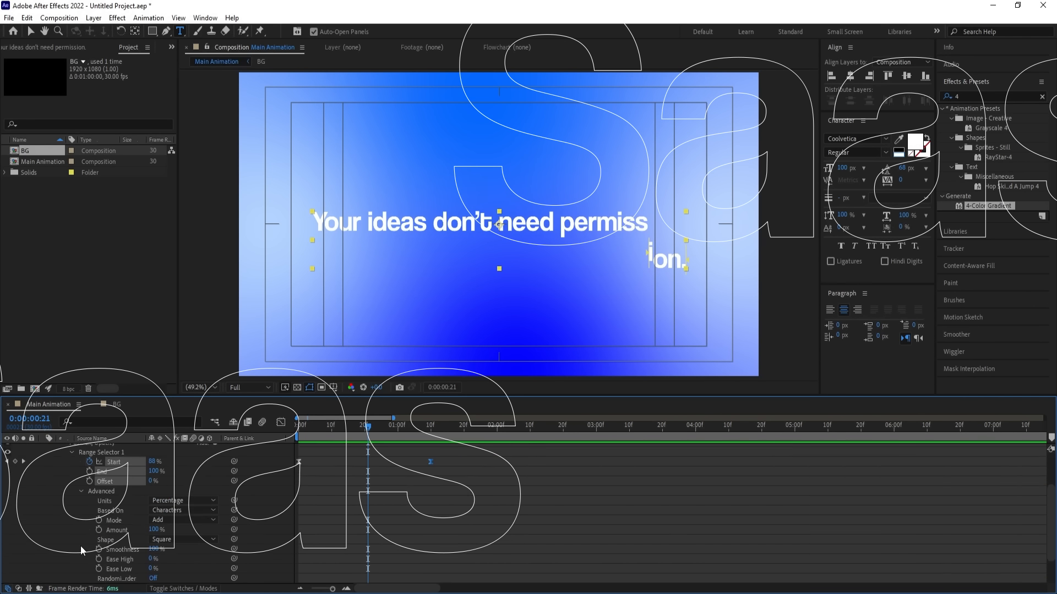
pyautogui.click(161, 512)
pyautogui.click(197, 552)
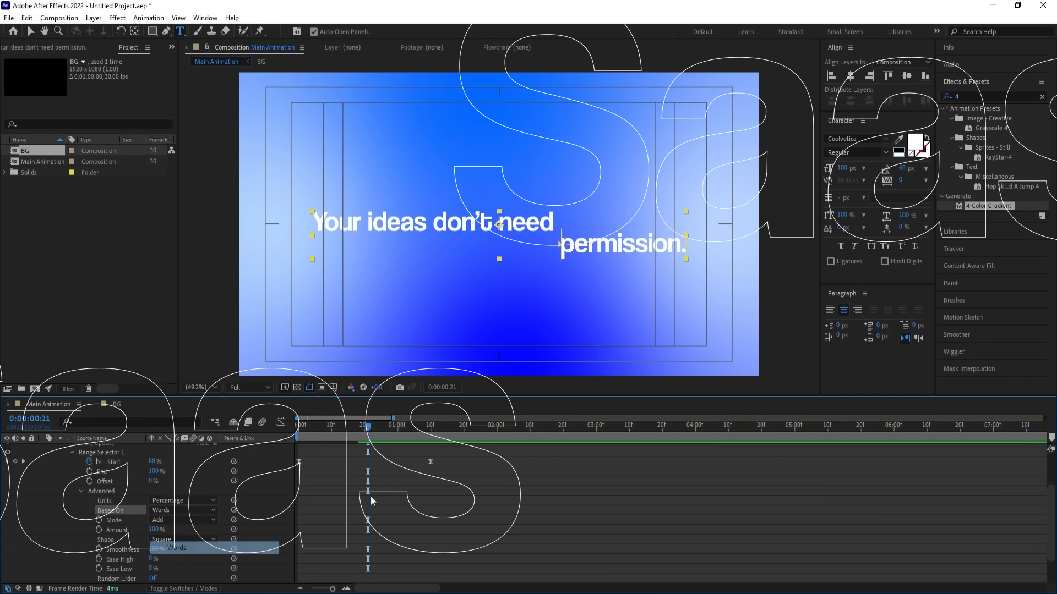
pyautogui.press('space')
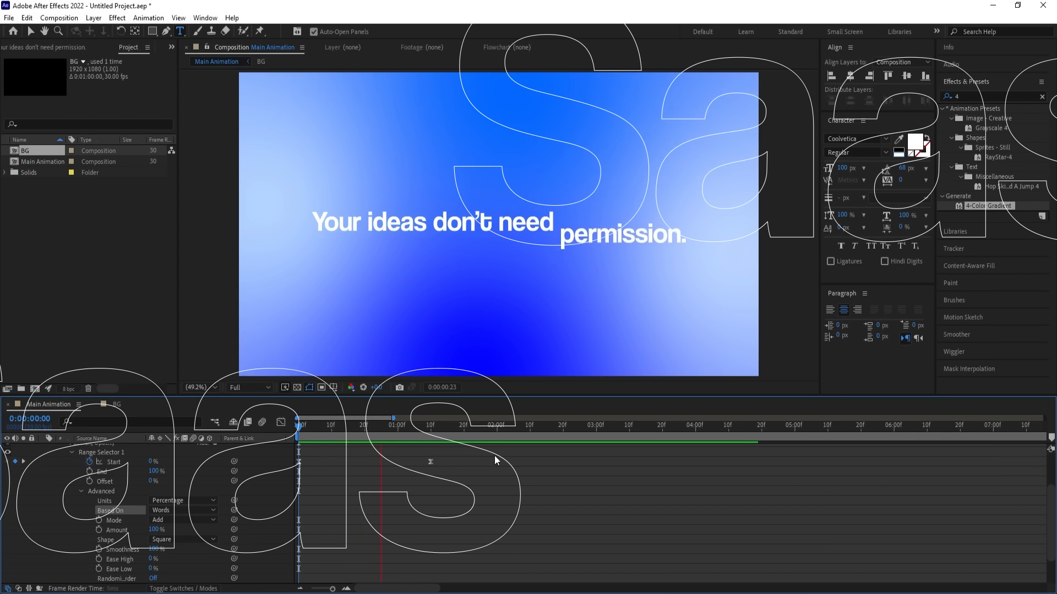
pyautogui.press('space')
pyautogui.scroll(2, 209, 457)
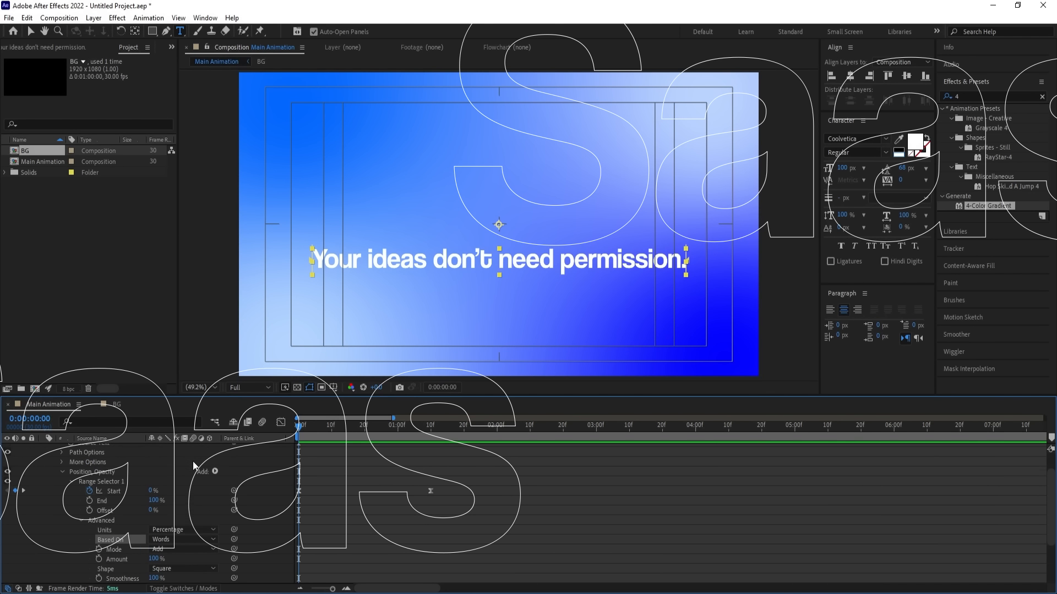
pyautogui.click(81, 521)
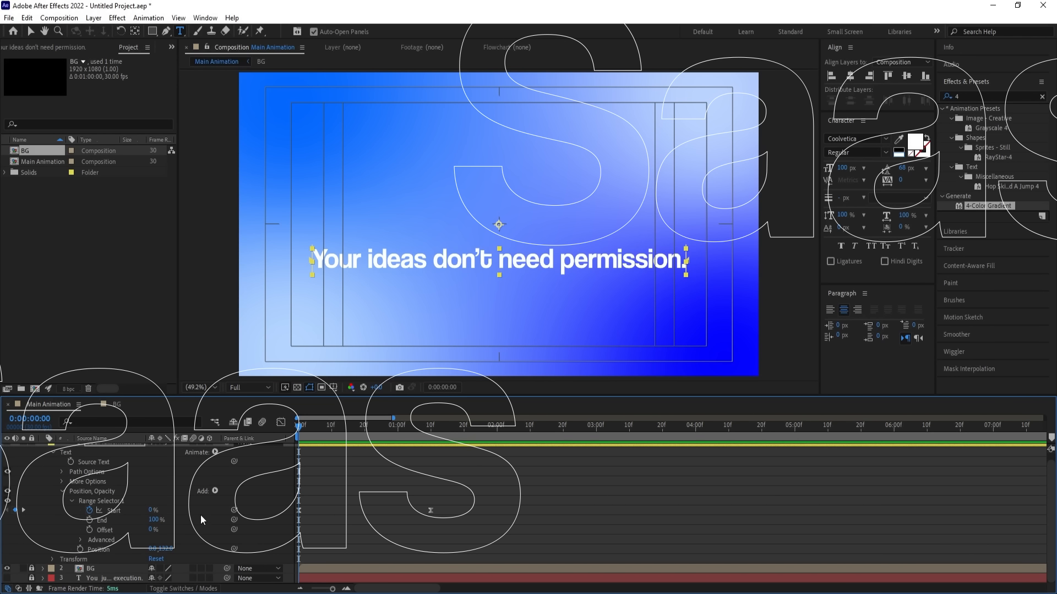
# Add an Opacity property at 0% to the "Position, Opacity" animator, preview the fade-in, and collapse the animator
pyautogui.click(100, 491)
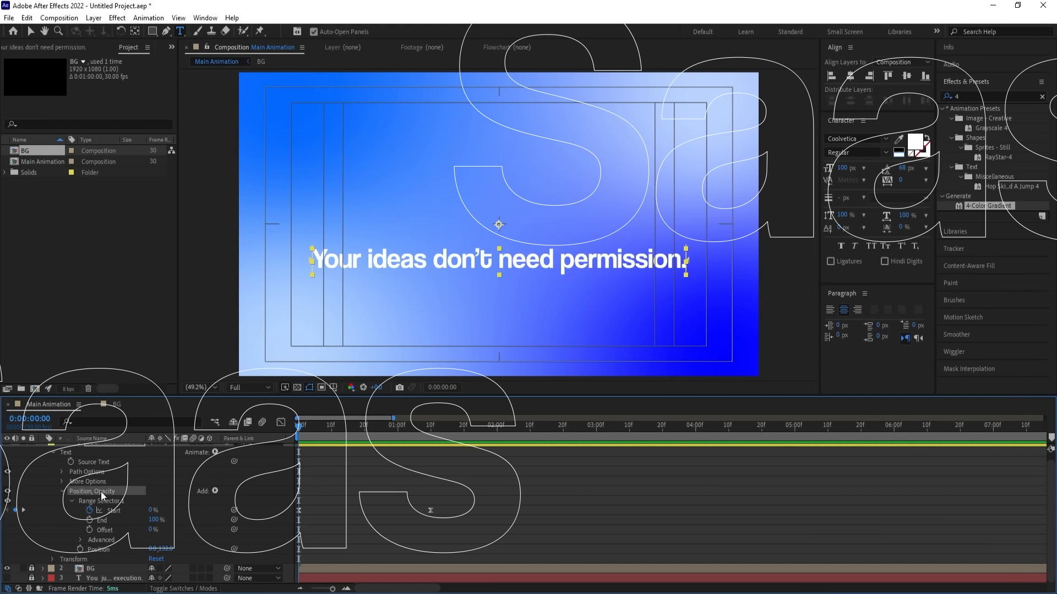
pyautogui.click(215, 490)
pyautogui.moveTo(241, 497)
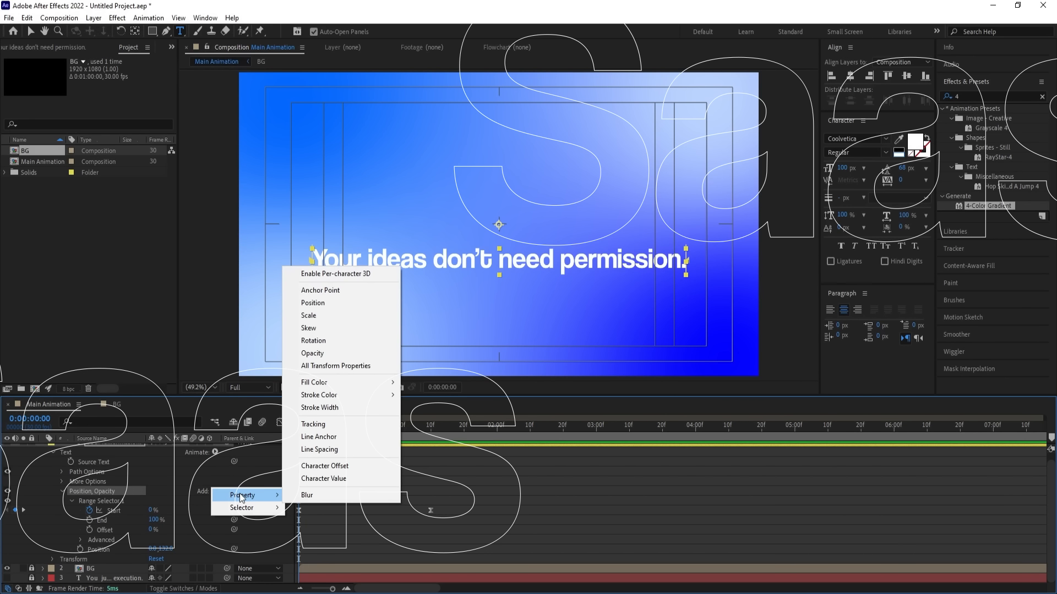
pyautogui.click(318, 359)
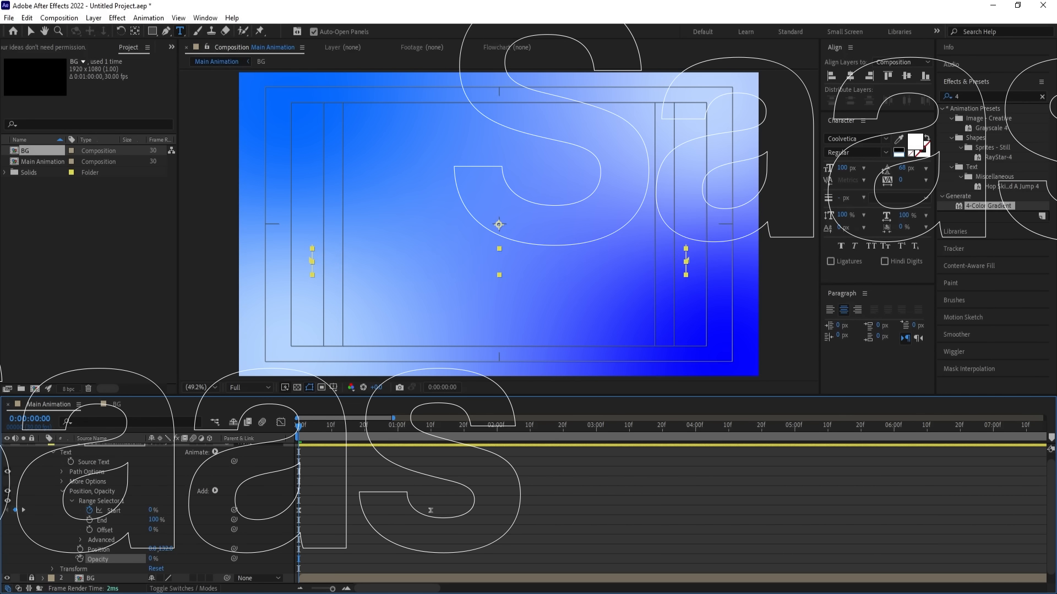
pyautogui.press('space')
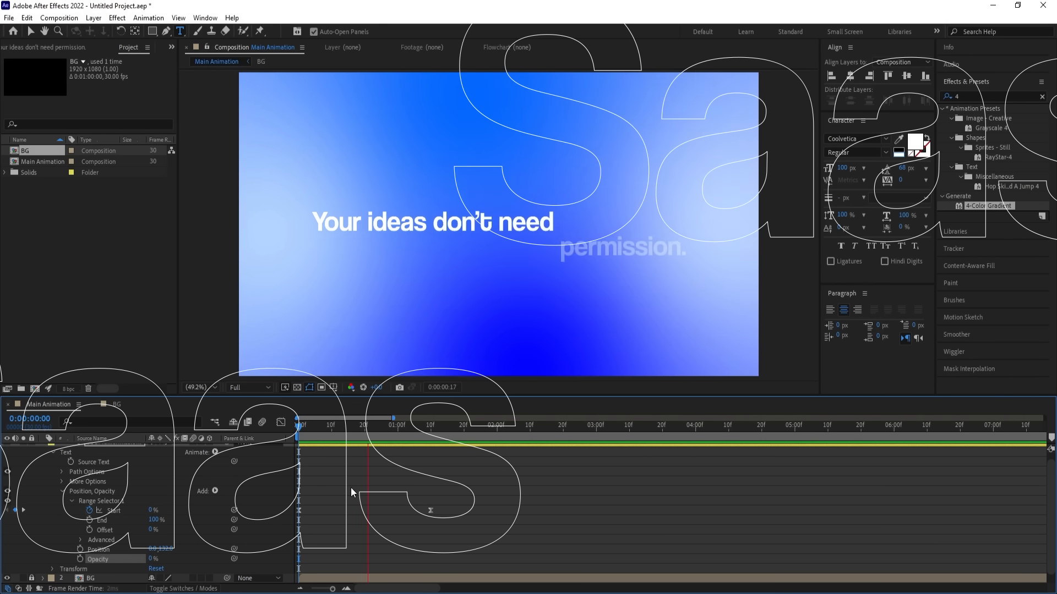
pyautogui.press('space')
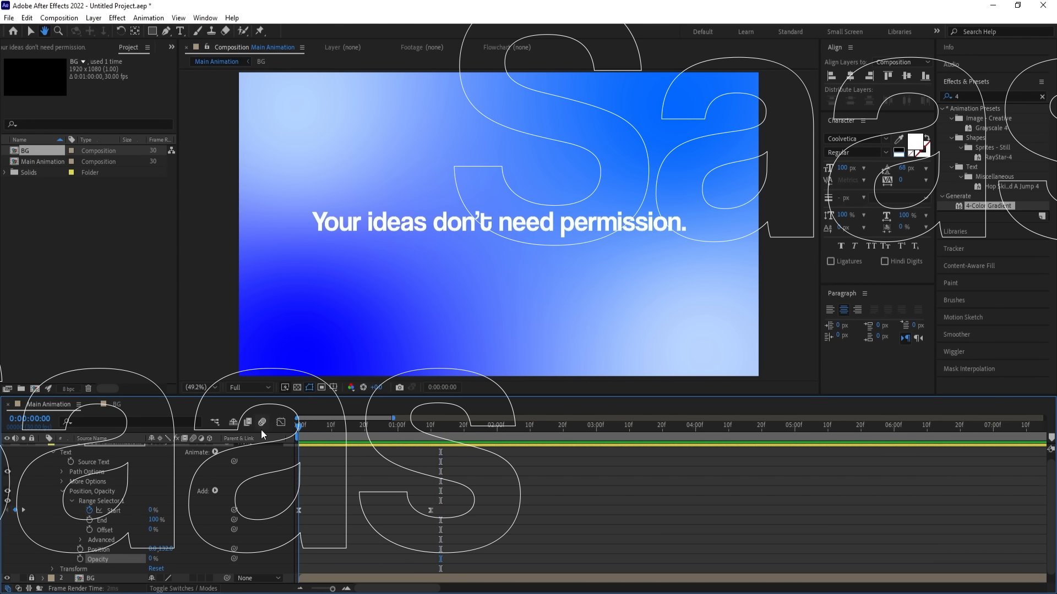
pyautogui.press('space')
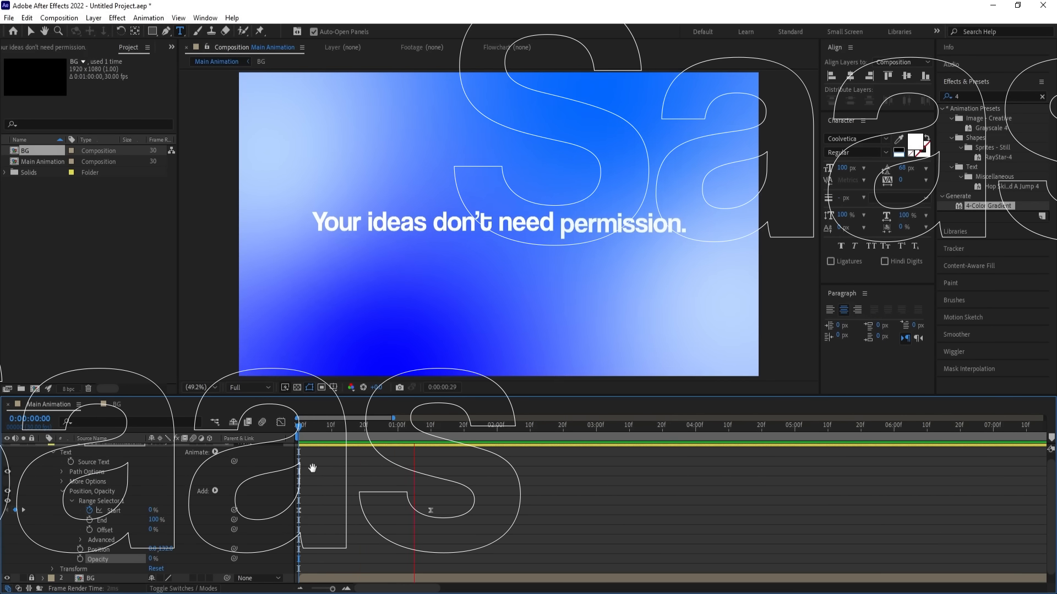
pyautogui.press('space')
pyautogui.click(62, 492)
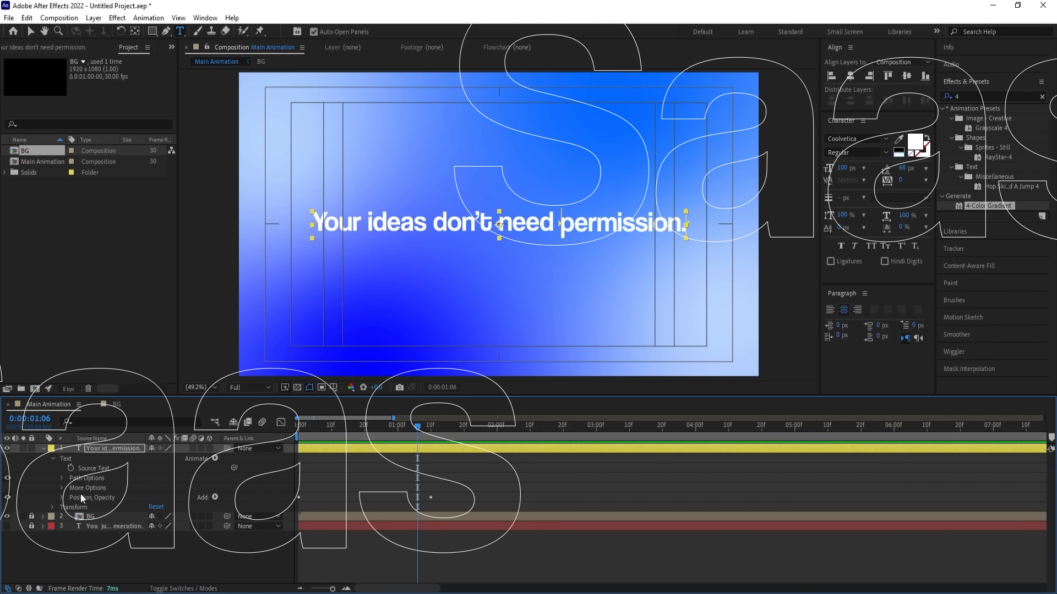
# Add a second Position text animator to the "Your ideas don't need permission." layer and select it
pyautogui.press('Home')
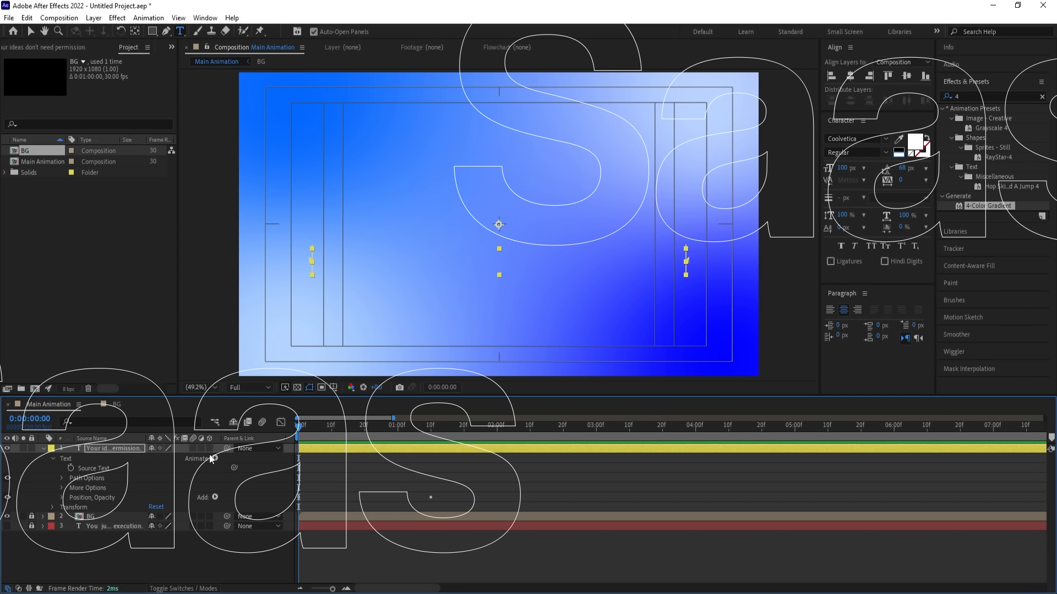
pyautogui.click(214, 459)
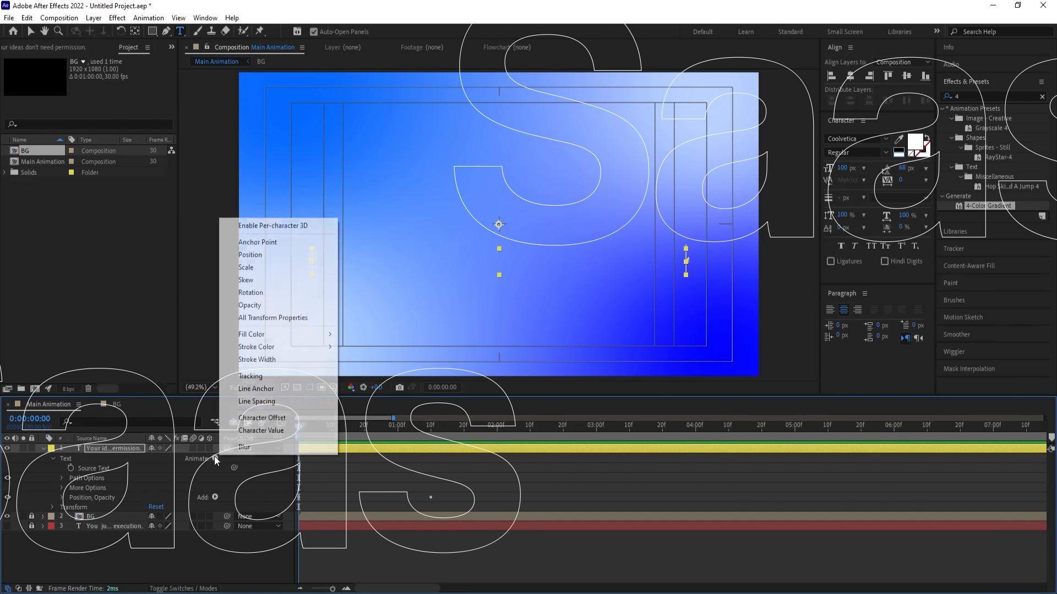
pyautogui.click(255, 266)
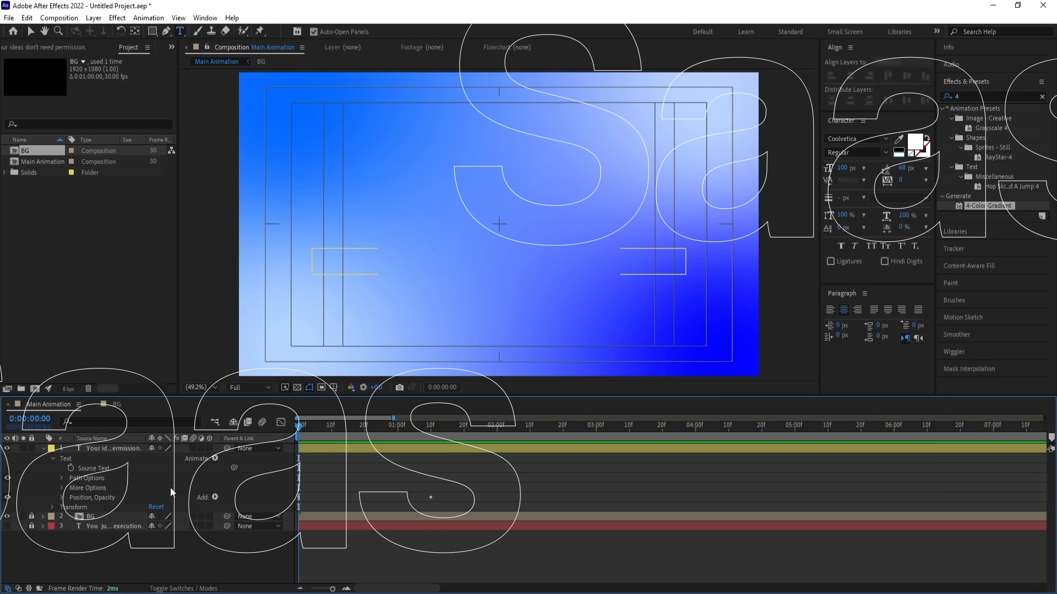
pyautogui.click(91, 459)
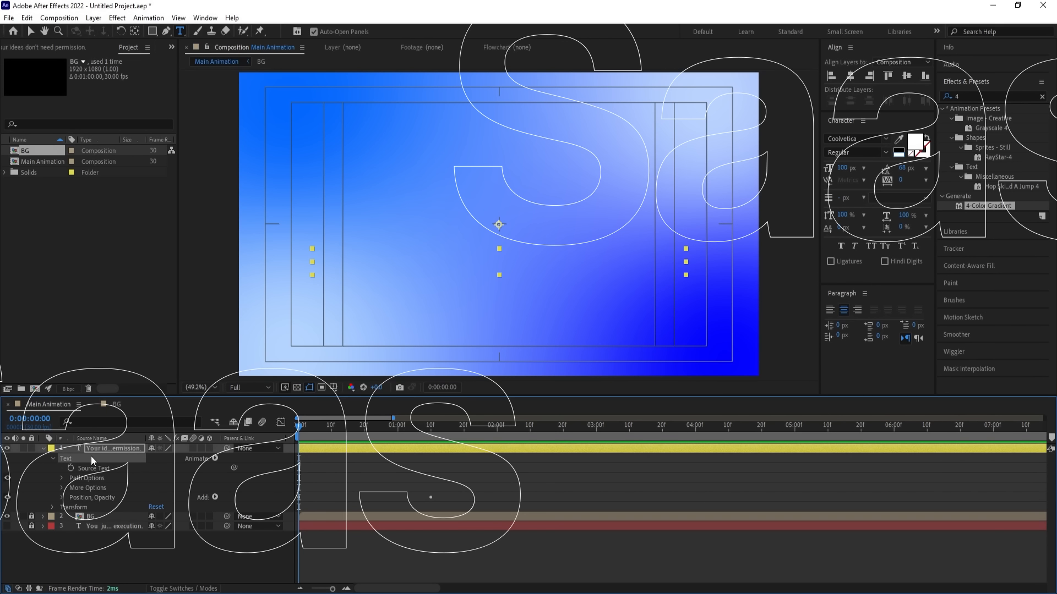
pyautogui.click(215, 459)
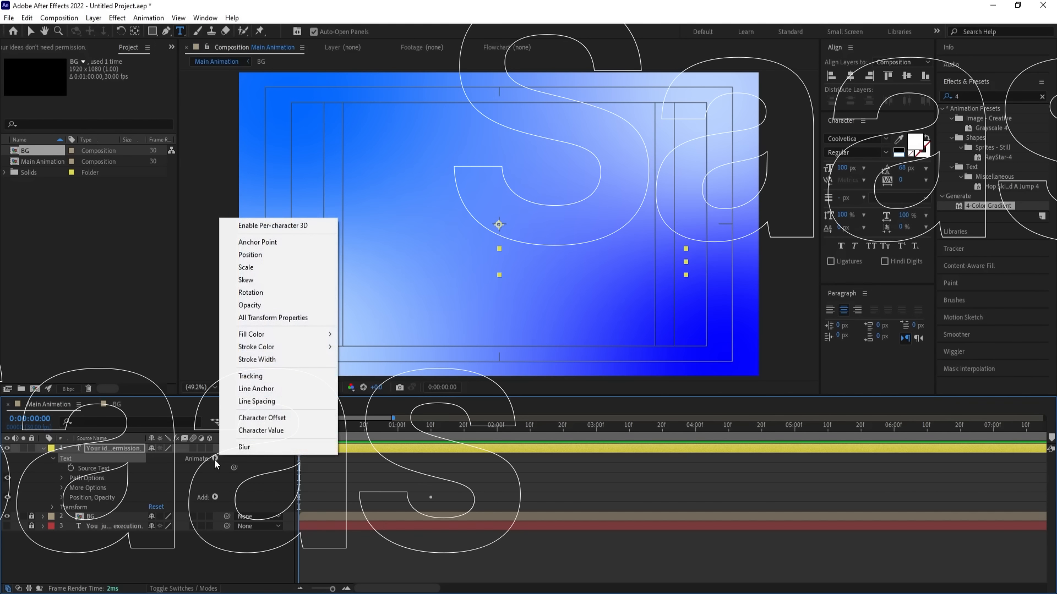
pyautogui.click(250, 255)
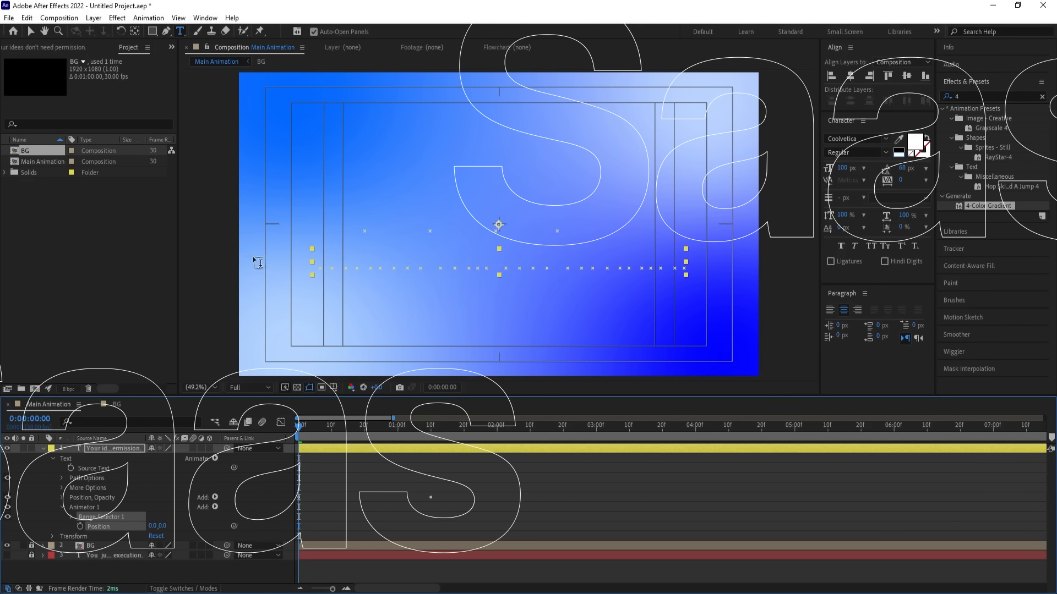
pyautogui.click(79, 507)
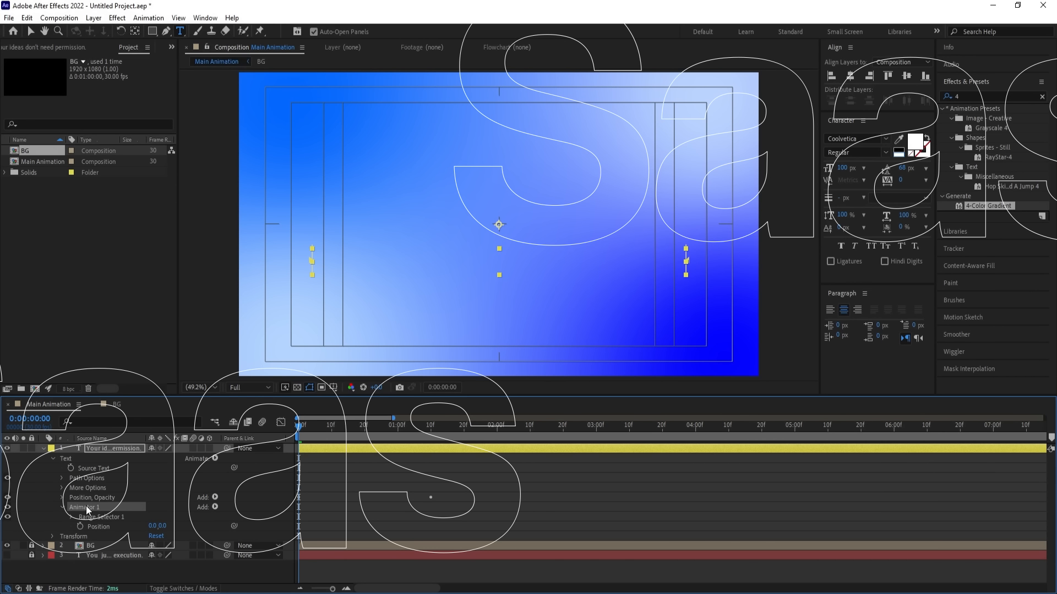
# Rename the second text animator of the "Your ideas don't need permission." layer as "Position, Blur"
pyautogui.click(91, 496)
pyautogui.rightClick(90, 507)
pyautogui.click(121, 454)
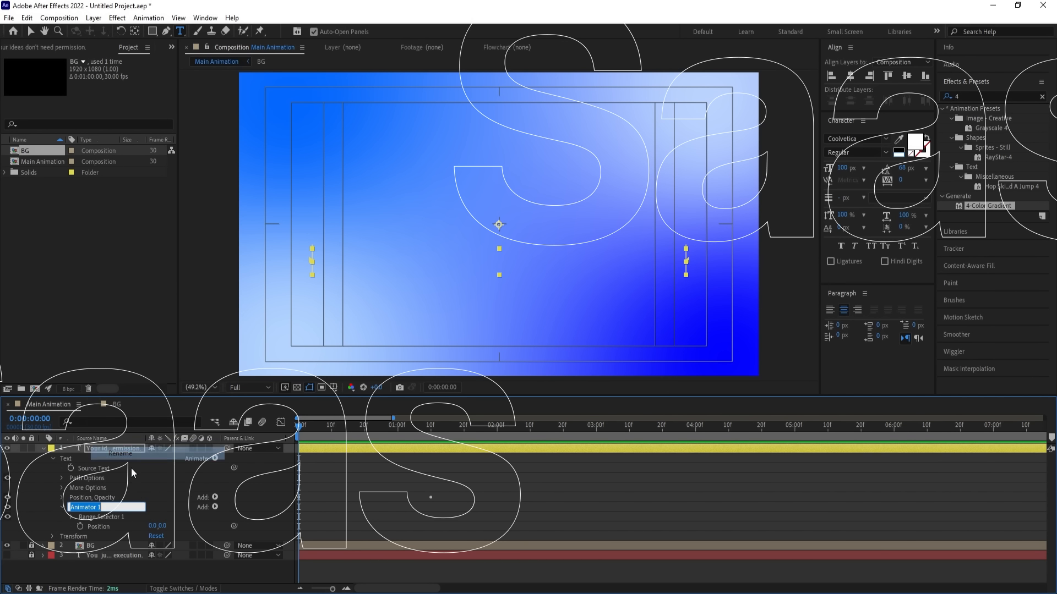
pyautogui.write('Position, Blur')
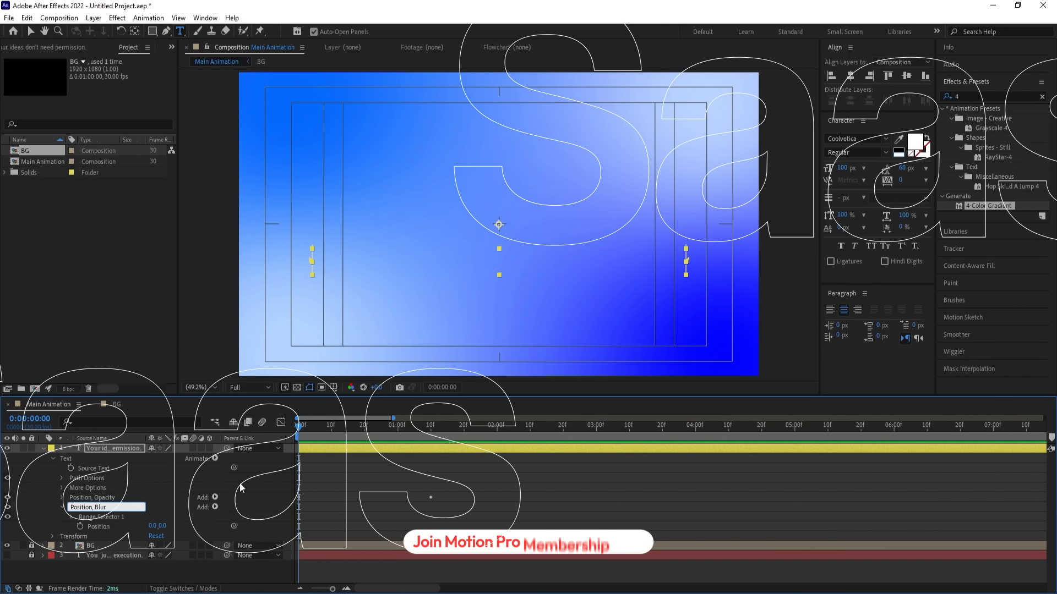
pyautogui.click(319, 467)
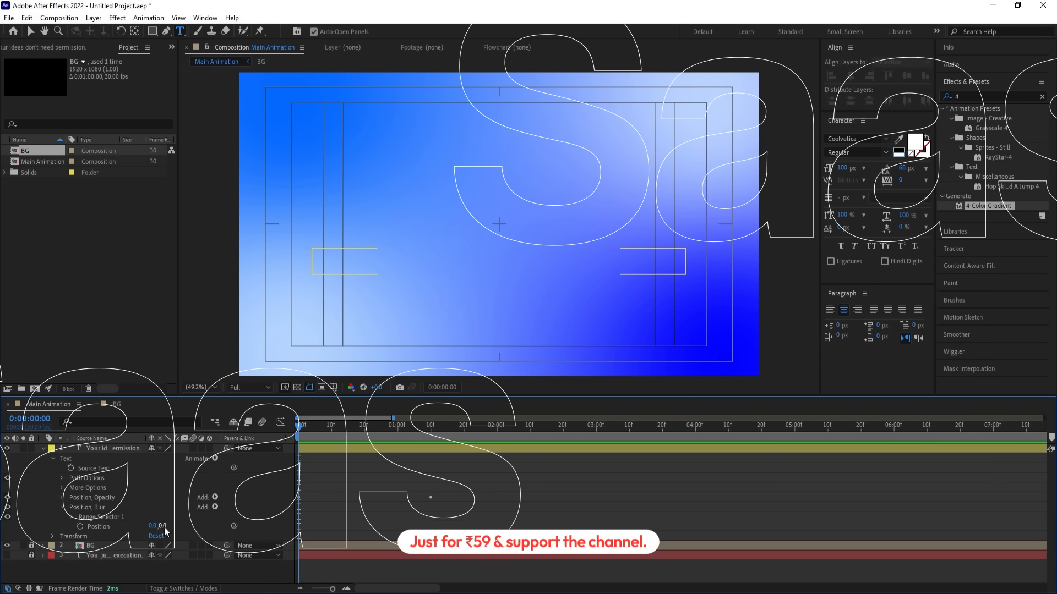
# Set the "Position, Blur" animator's Position to 0.0, 100.0 and return to the start of the composition
pyautogui.press('space')
pyautogui.press('space')
pyautogui.moveTo(166, 528)
pyautogui.mouseDown()
pyautogui.moveTo(182, 527)
pyautogui.moveTo(159, 534)
pyautogui.mouseUp()
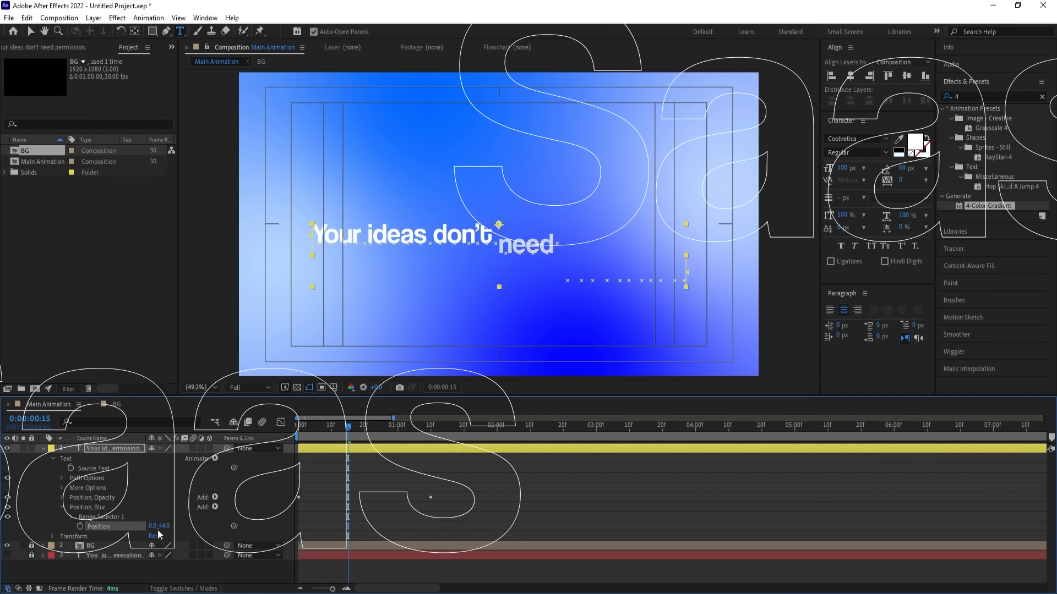
pyautogui.click(164, 526)
pyautogui.write('150')
pyautogui.press('Return')
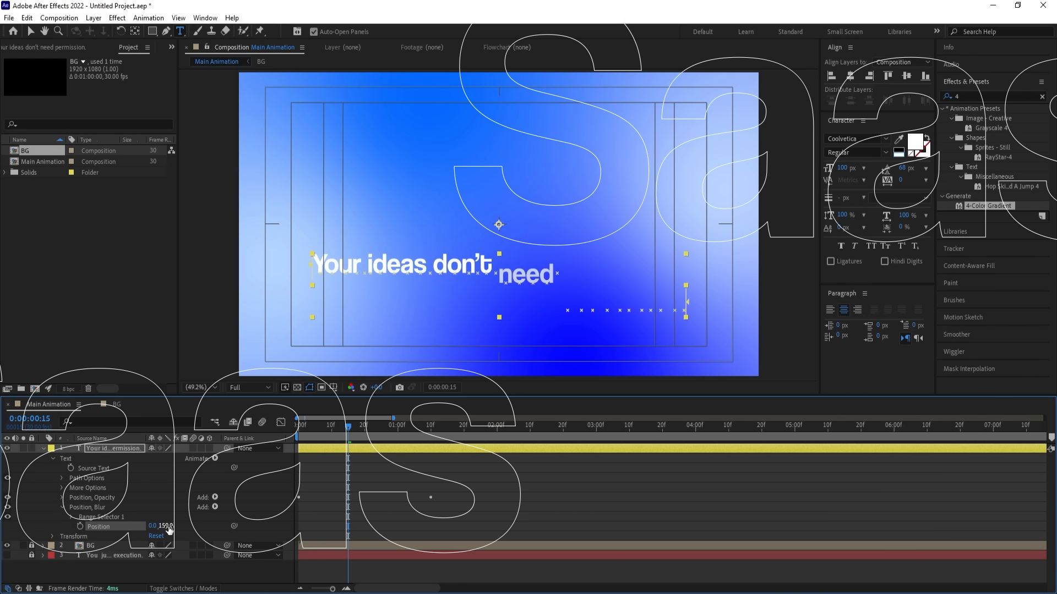
pyautogui.click(165, 527)
pyautogui.press('Return')
pyautogui.press('Home')
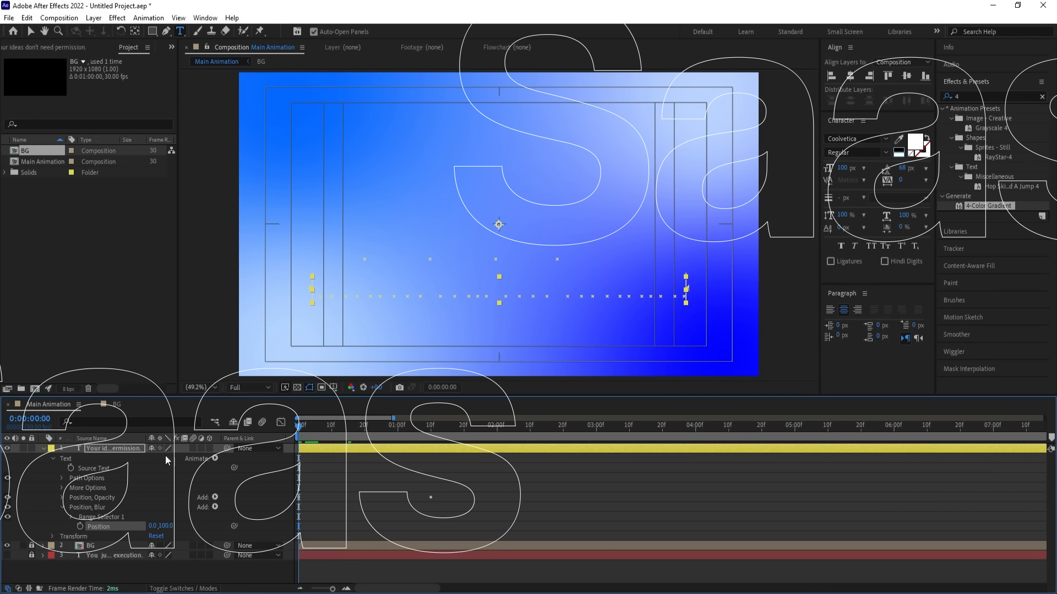
# Keyframe the "Position, Blur" range selector's Start at 0% on the first frame and set its Advanced Based On option to Words
pyautogui.click(77, 518)
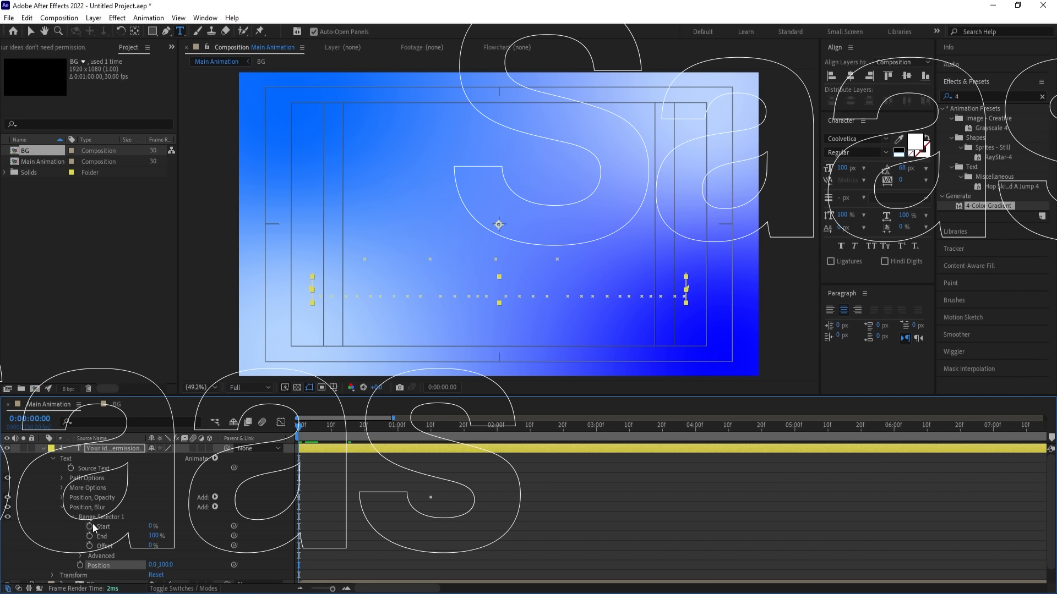
pyautogui.click(90, 526)
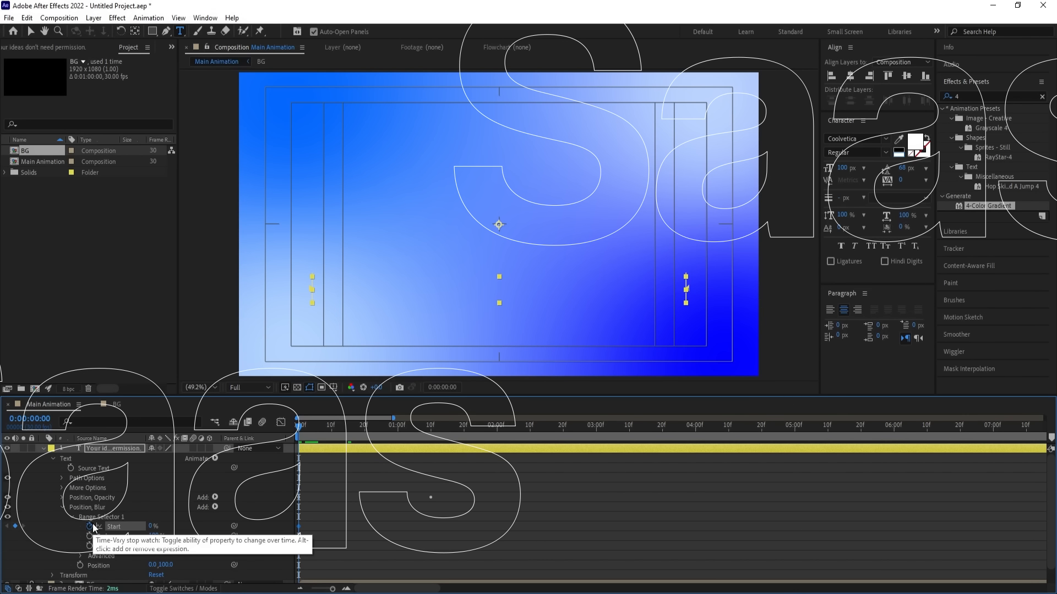
pyautogui.click(81, 554)
pyautogui.click(165, 511)
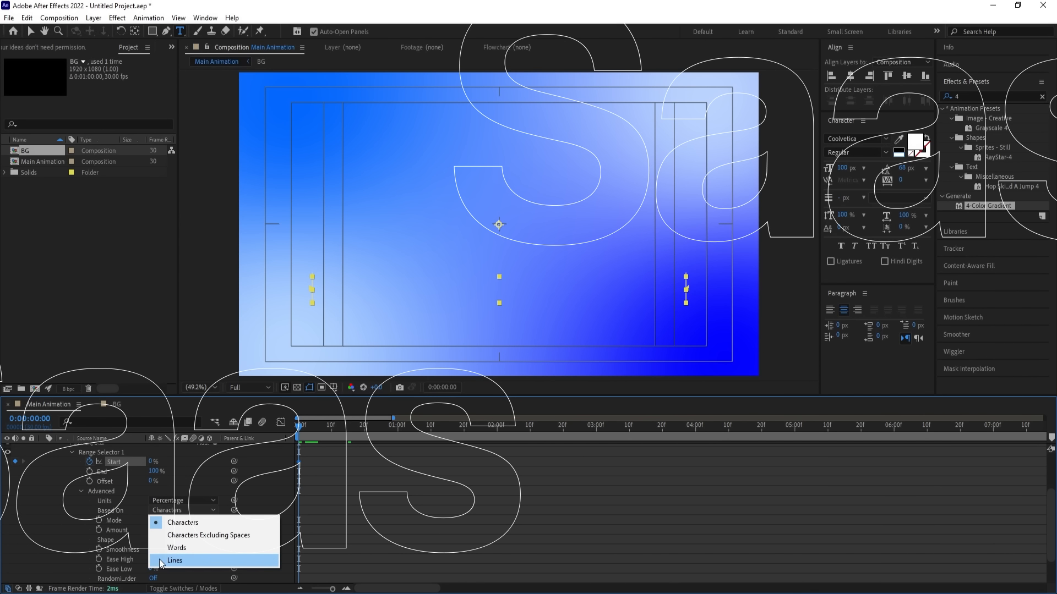
pyautogui.click(176, 547)
pyautogui.scroll(2, 108, 514)
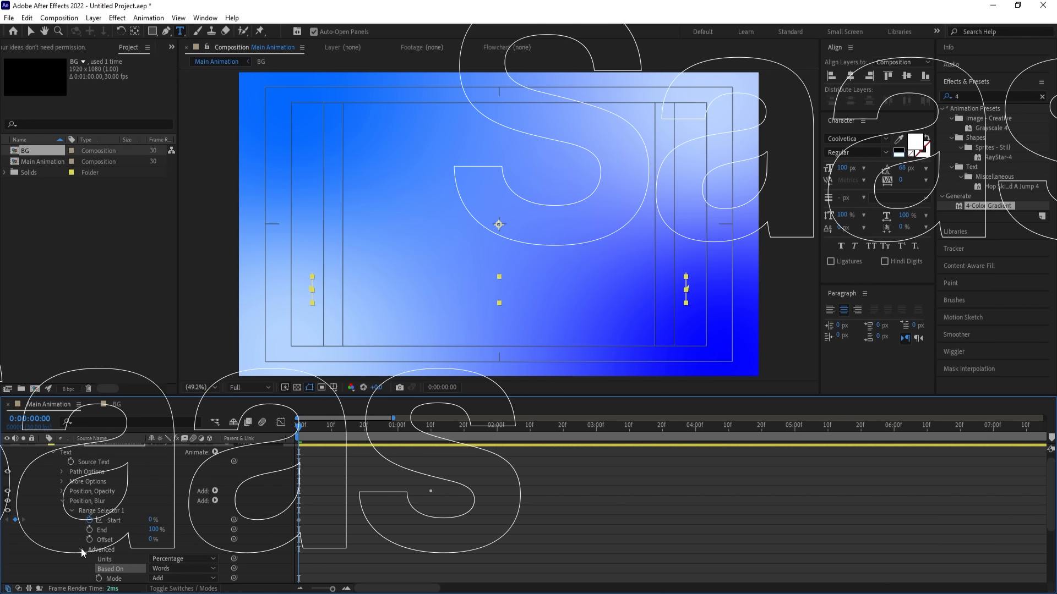
pyautogui.click(81, 550)
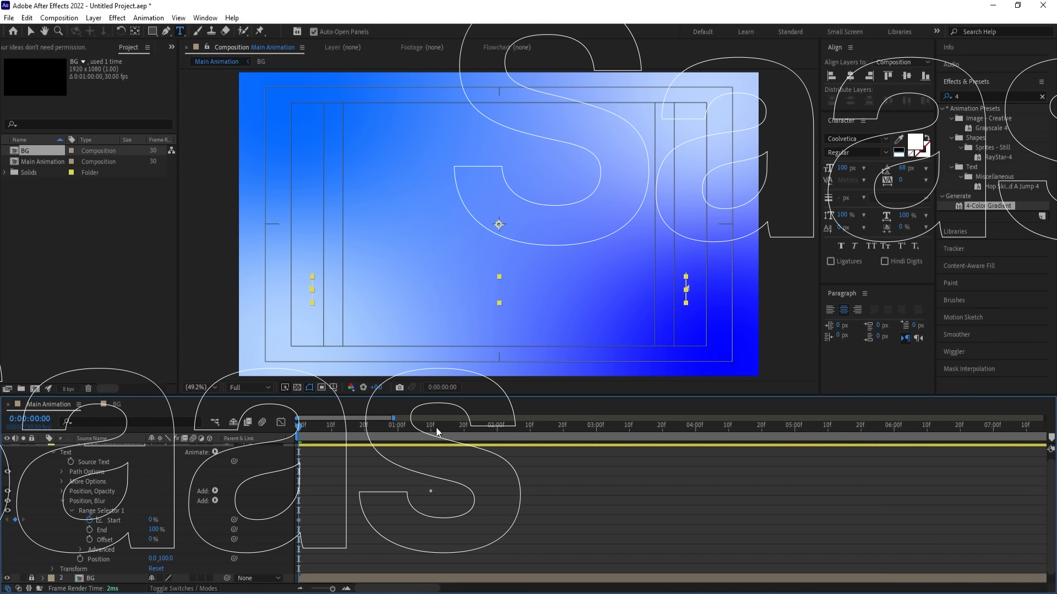
# Keyframe the "Position, Blur" selector's Start at 100% at 0:00:02:00 and easy-ease both keyframes
pyautogui.moveTo(437, 432); pyautogui.dragTo(497, 431)
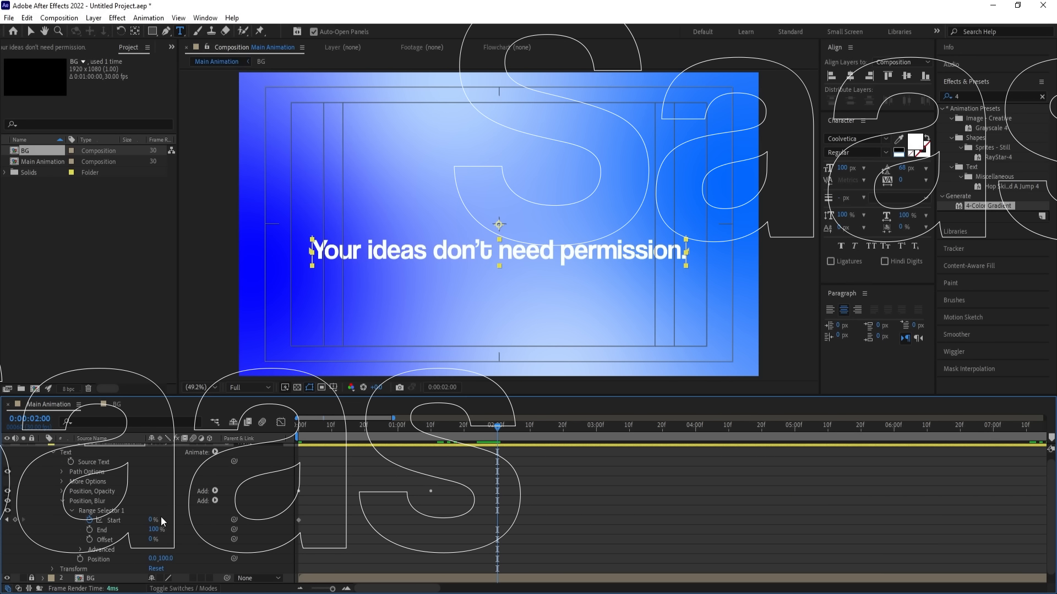
pyautogui.moveTo(147, 522); pyautogui.dragTo(291, 510)
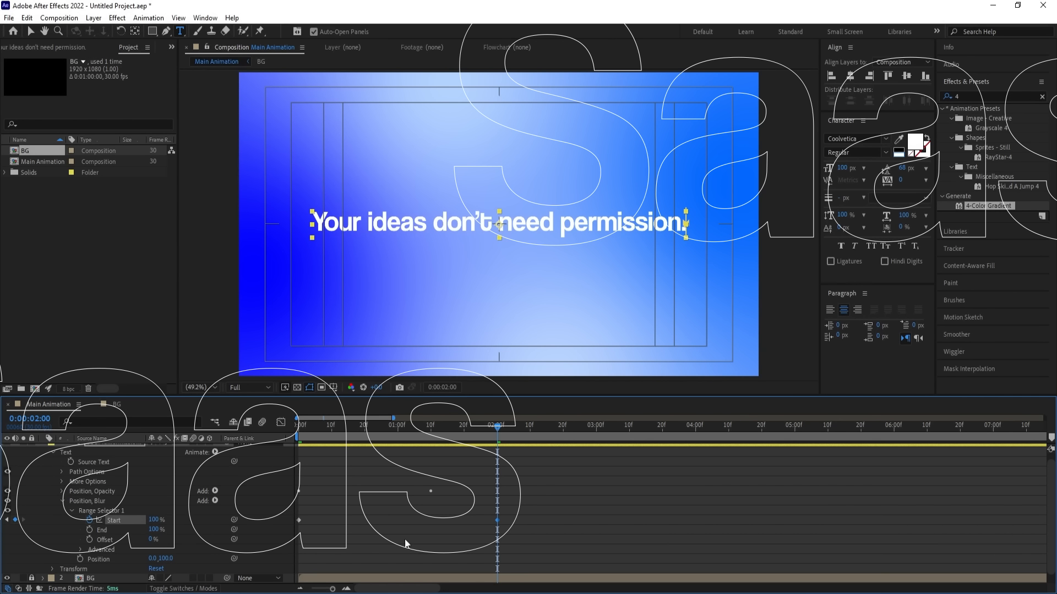
pyautogui.moveTo(535, 513); pyautogui.dragTo(246, 540)
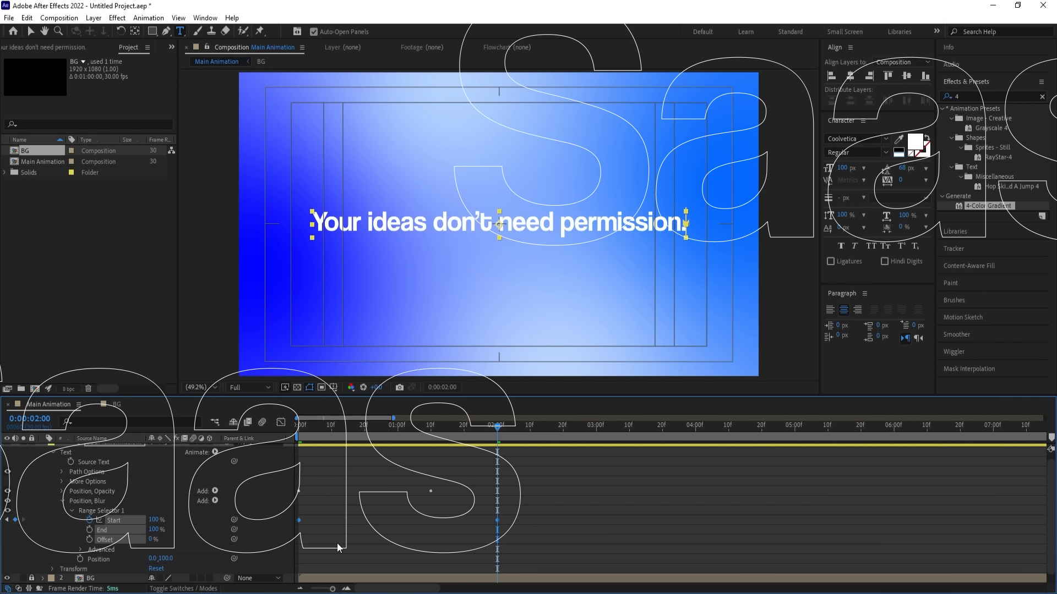
# Shape the new Start keyframes' speed graph into an early peak with a long ease-out, preview it, and close the graph
pyautogui.click(281, 422)
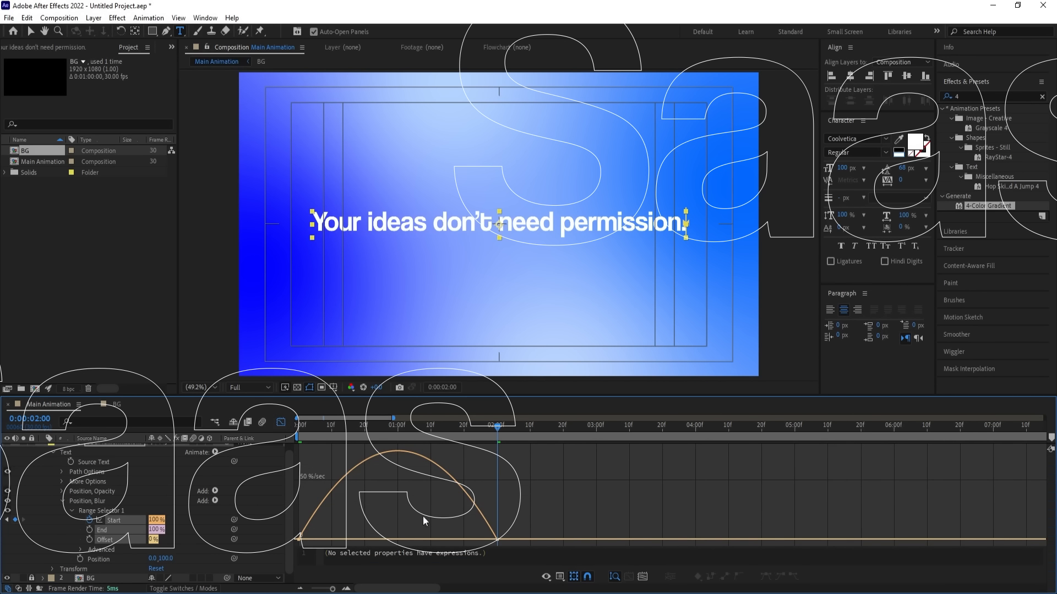
pyautogui.moveTo(537, 491); pyautogui.dragTo(352, 540)
pyautogui.click(306, 425)
pyautogui.press('space')
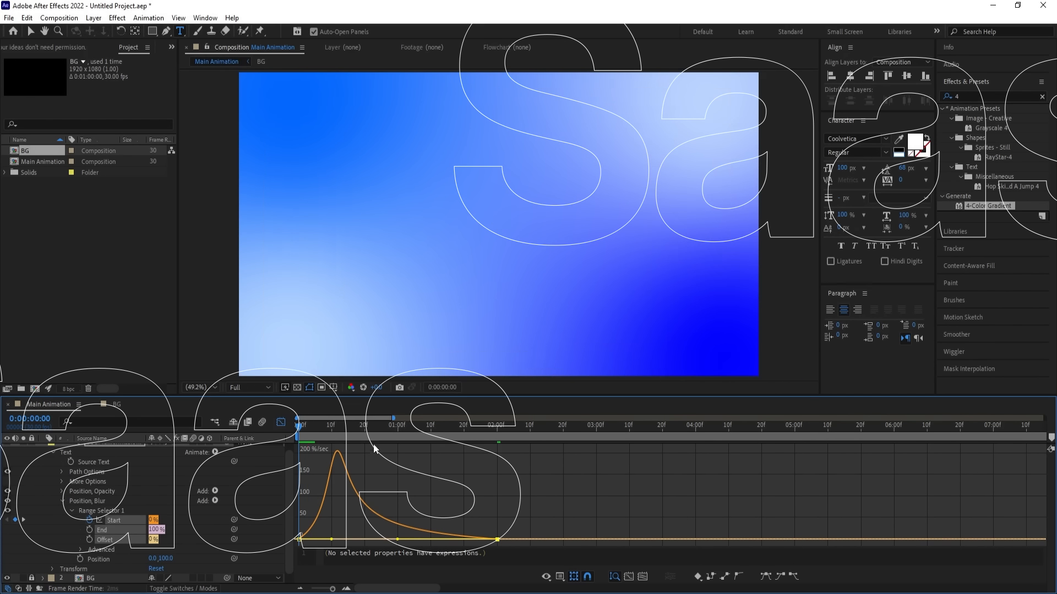
pyautogui.press('space')
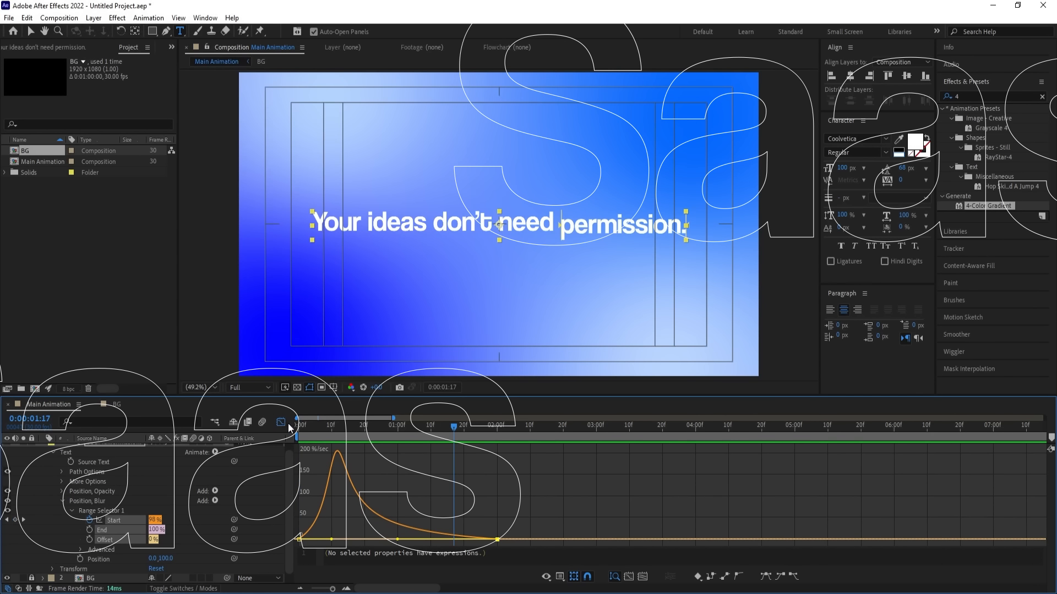
pyautogui.click(282, 423)
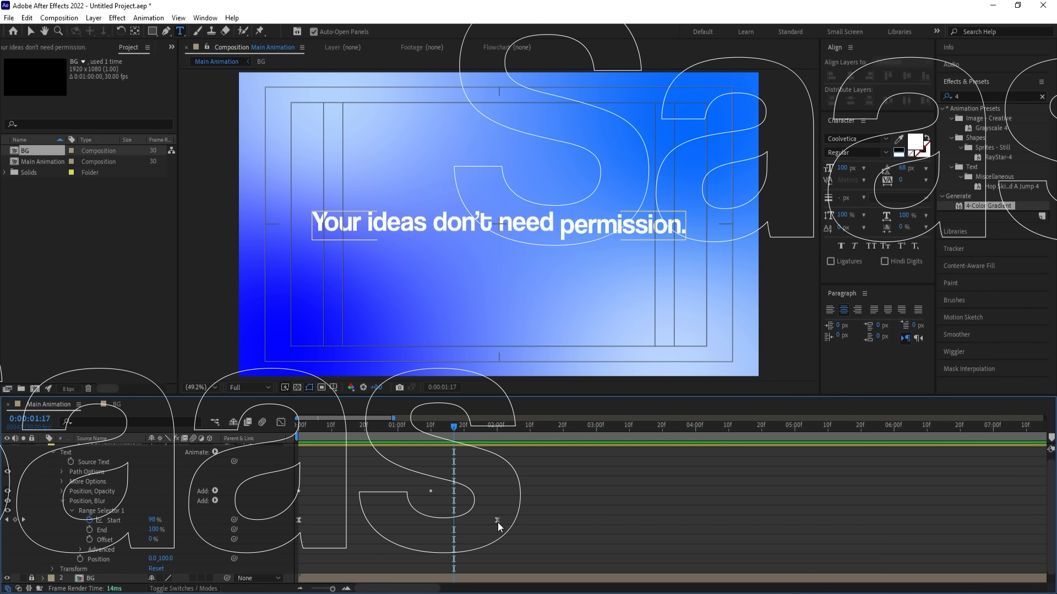
# Move the "Position, Blur" selector's ending Start keyframe to 0:00:01:20 and preview the offset word motion
pyautogui.moveTo(497, 523); pyautogui.dragTo(464, 520)
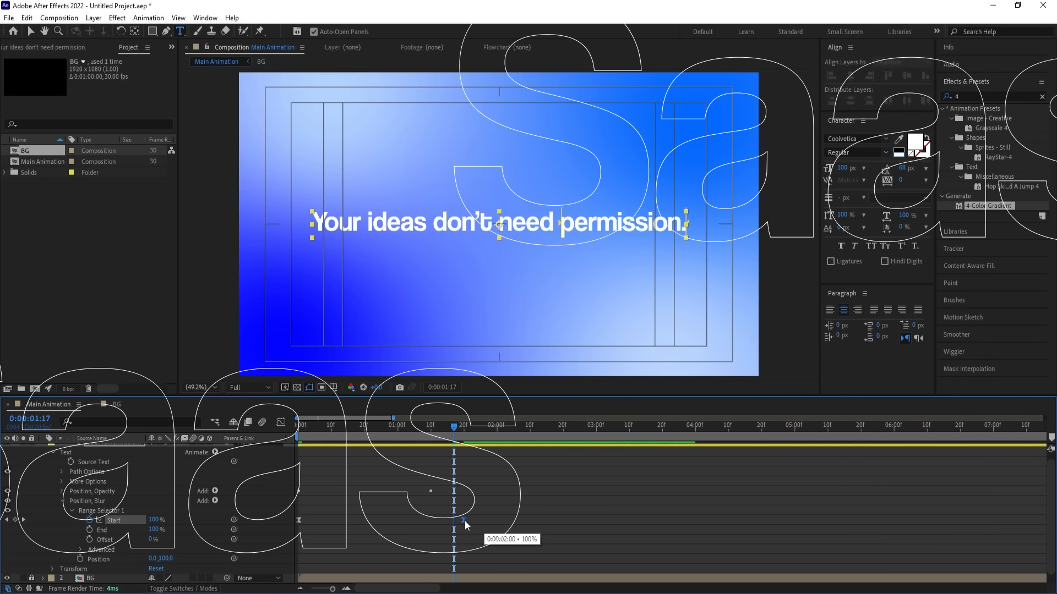
pyautogui.press('space')
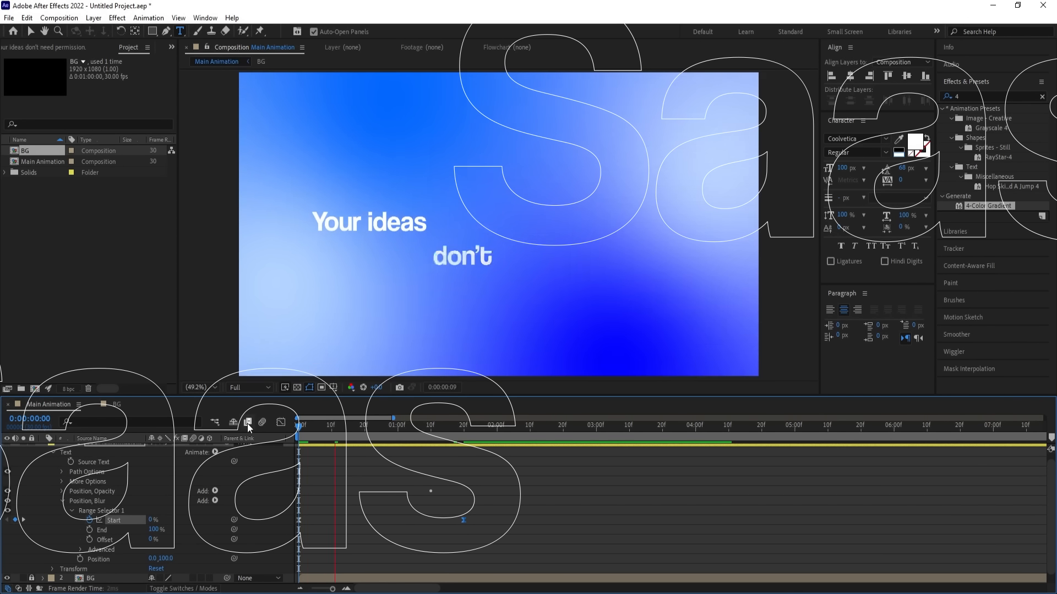
pyautogui.press('space')
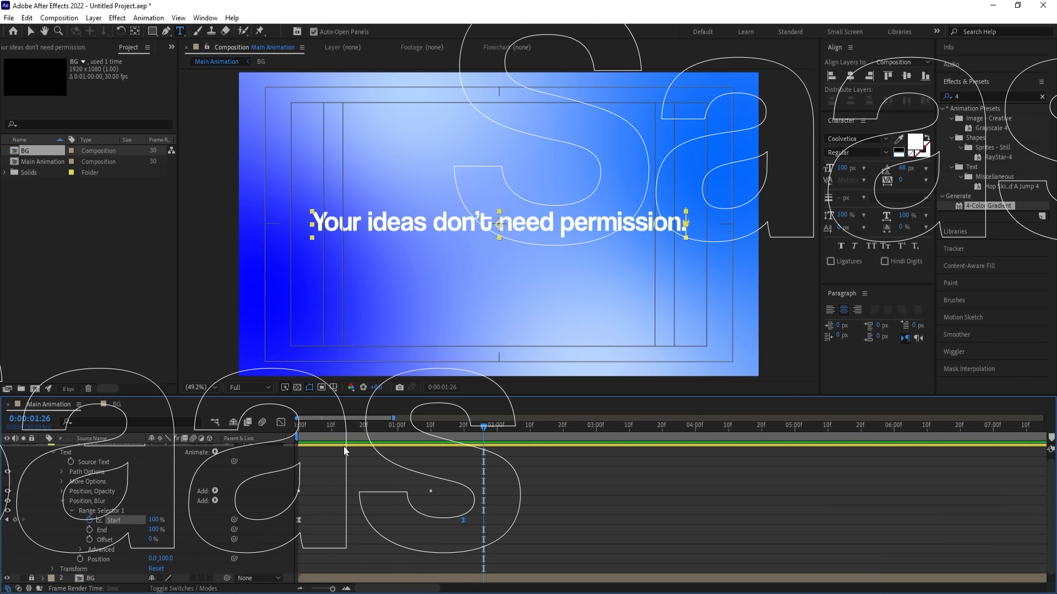
pyautogui.press('space')
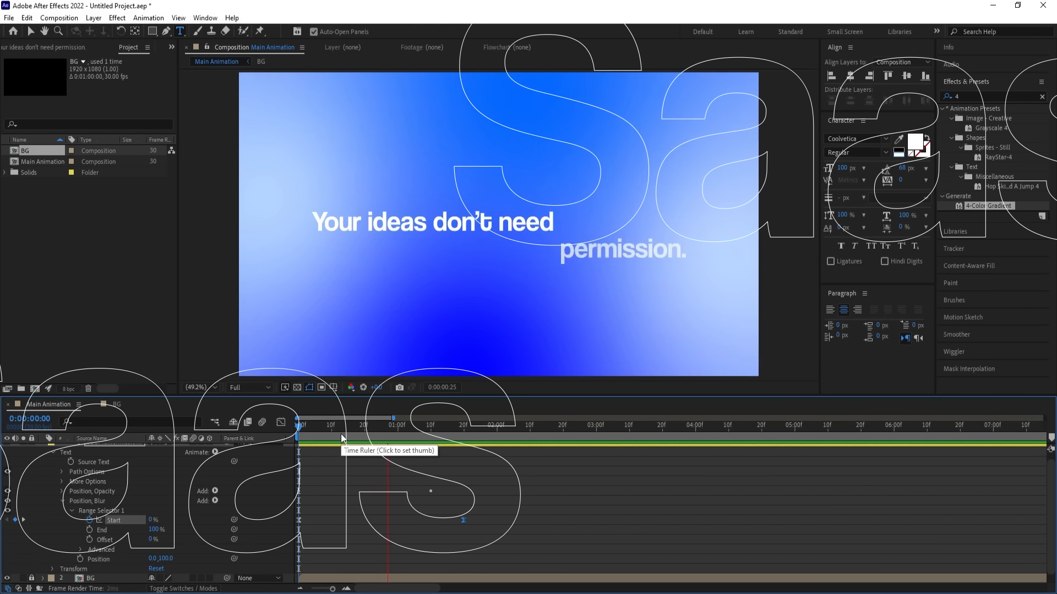
pyautogui.press('space')
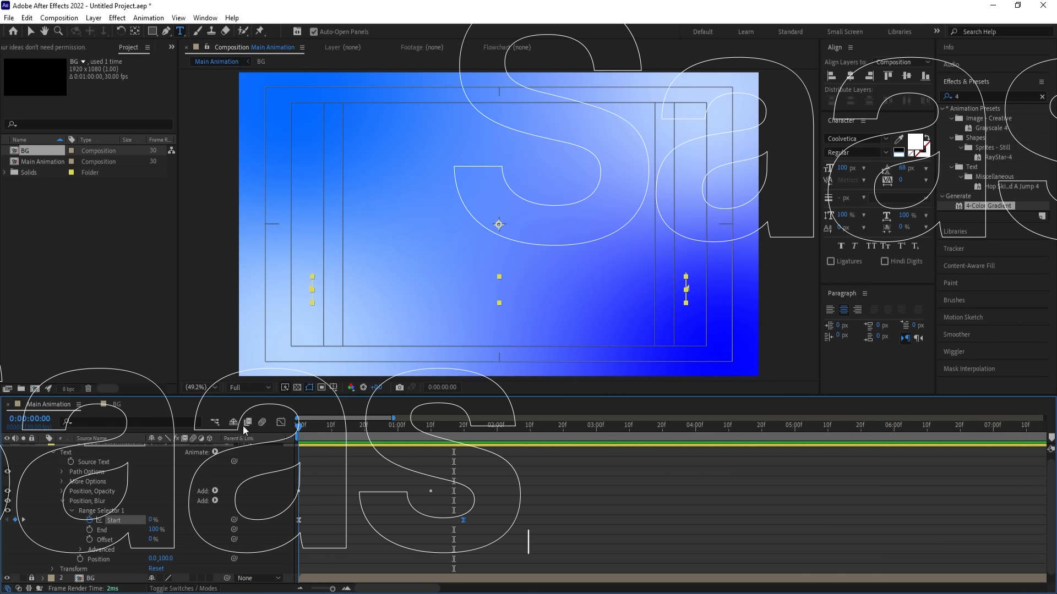
# Add a Blur property to the "Position, Blur" animator and set it to 25.0, 25.0
pyautogui.click(105, 501)
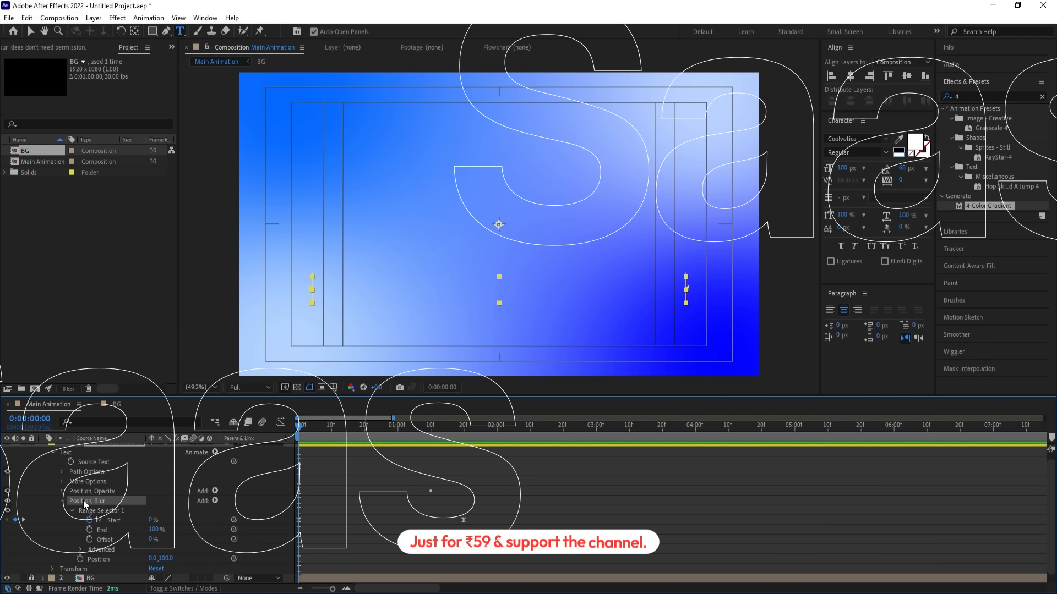
pyautogui.click(215, 500)
pyautogui.moveTo(238, 504)
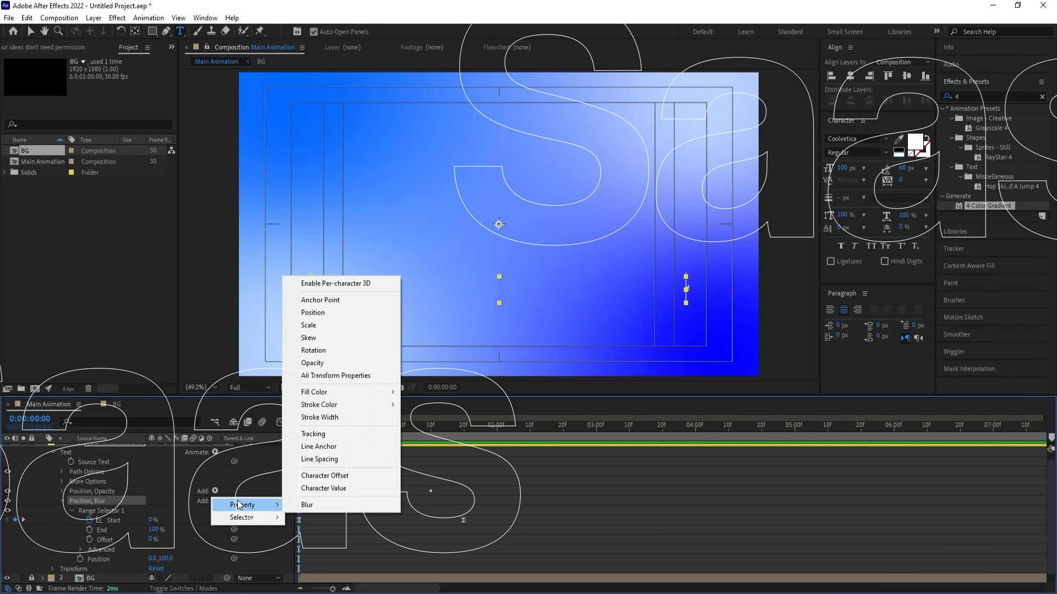
pyautogui.click(344, 503)
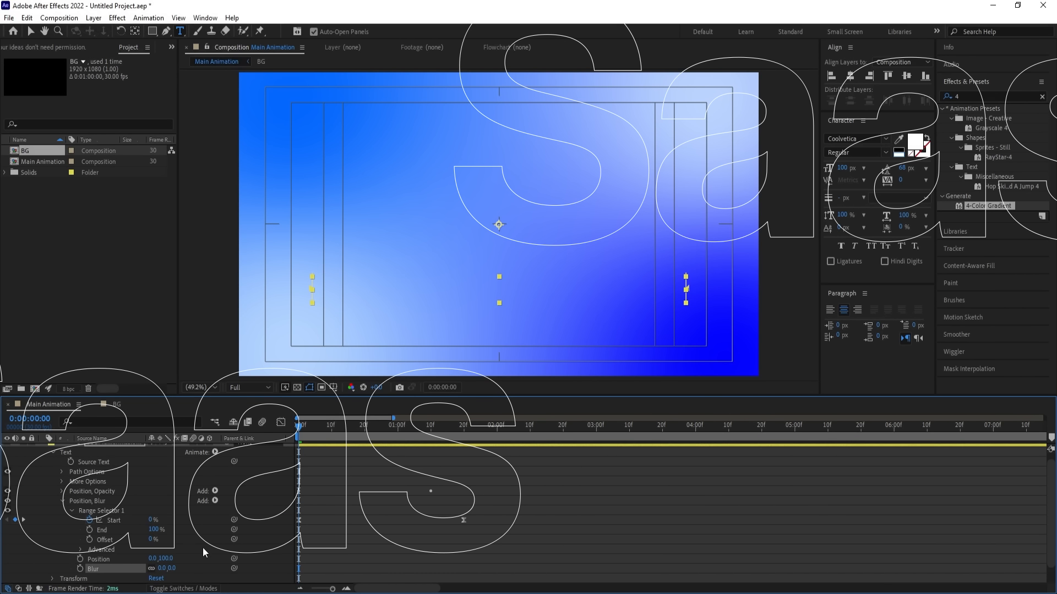
pyautogui.click(162, 569)
pyautogui.press('Return')
# Play the text animation from the start several times to check the word-by-word blur
pyautogui.press('space')
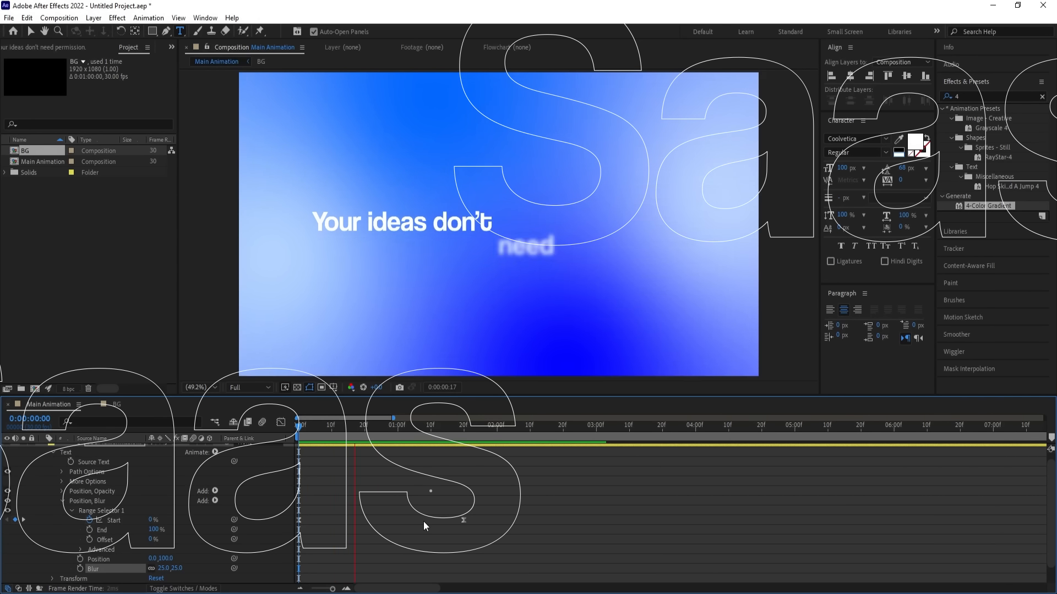
pyautogui.press('space')
pyautogui.moveTo(347, 428); pyautogui.dragTo(262, 435)
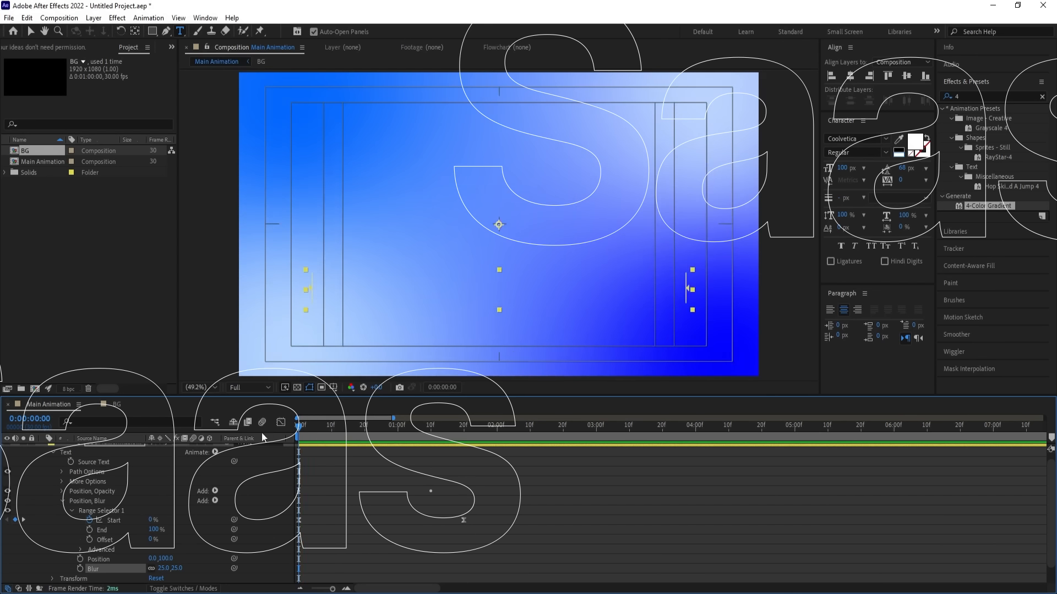
pyautogui.press('space')
pyautogui.press('space')
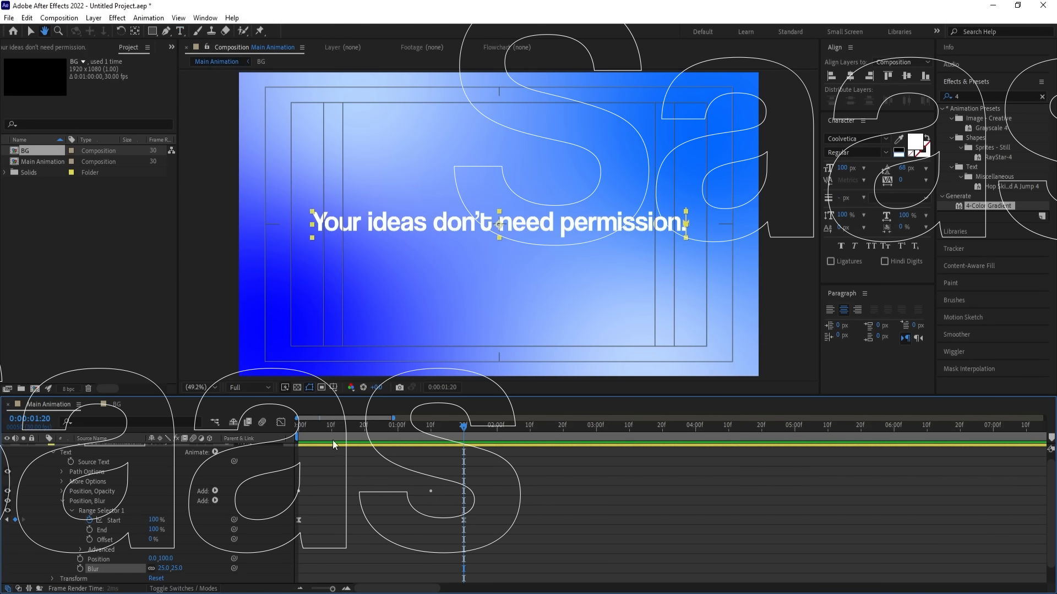
pyautogui.moveTo(319, 431); pyautogui.dragTo(246, 431)
pyautogui.press('space')
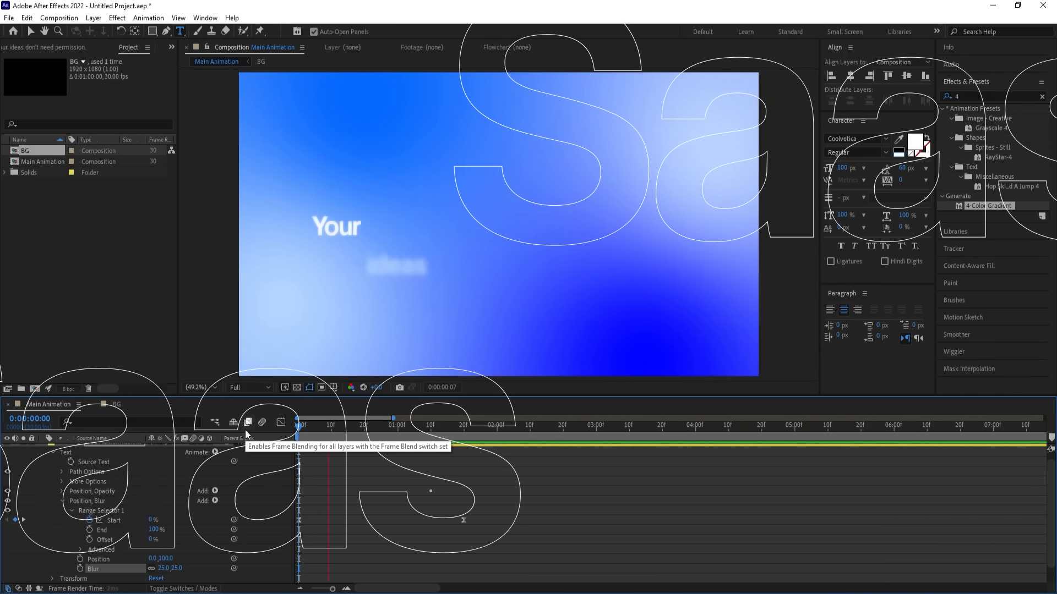
pyautogui.press('space')
pyautogui.moveTo(312, 422); pyautogui.dragTo(239, 426)
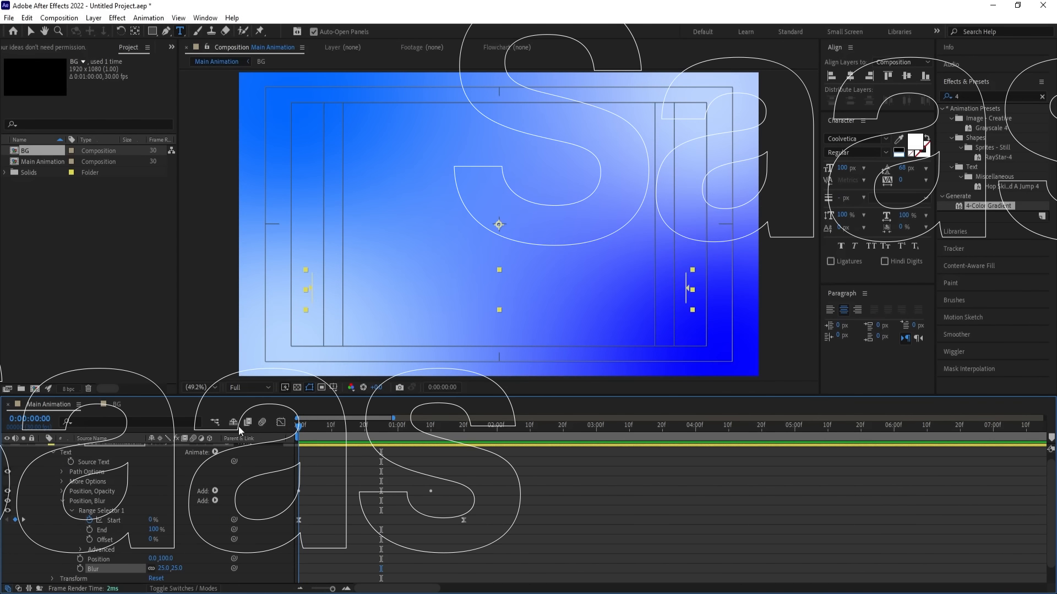
# Add a Tracking property to the "Position, Blur" animator, set Tracking Amount to 11, and preview the letter spacing
pyautogui.click(215, 501)
pyautogui.moveTo(242, 505)
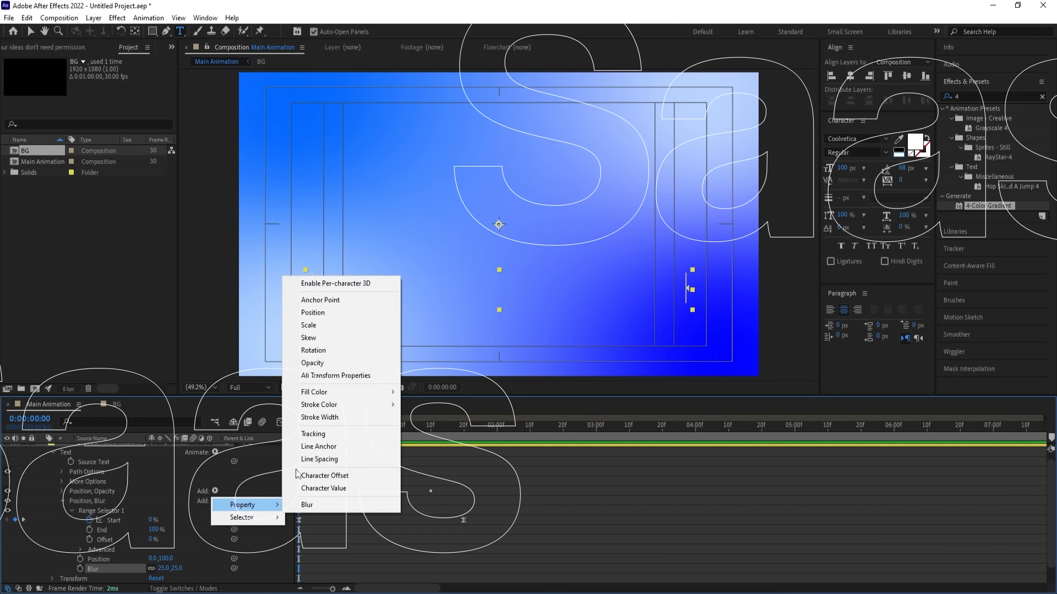
pyautogui.click(310, 435)
pyautogui.press('space')
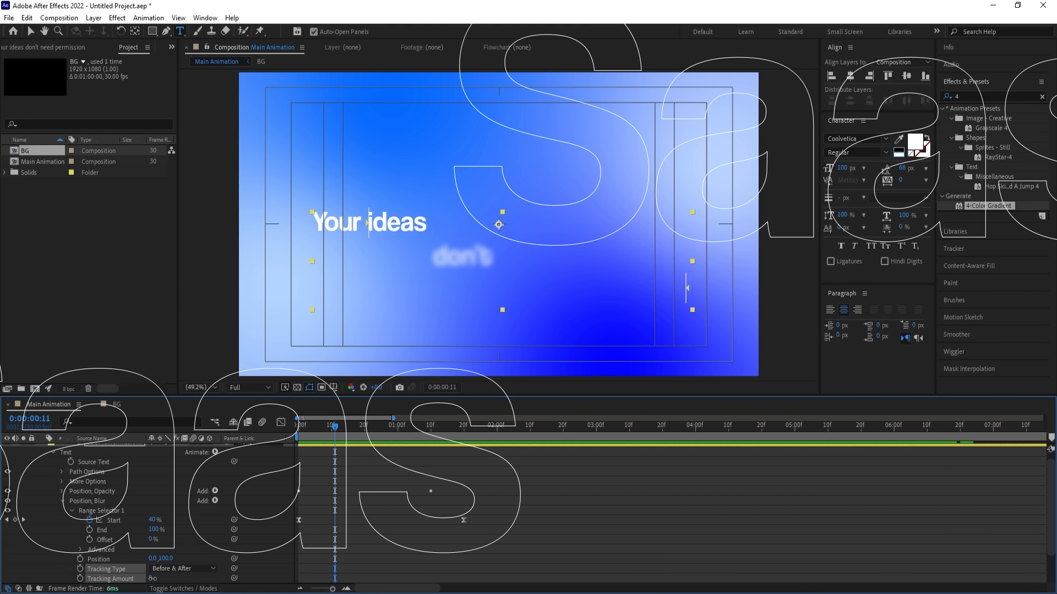
pyautogui.moveTo(152, 579); pyautogui.dragTo(159, 579)
pyautogui.press('space')
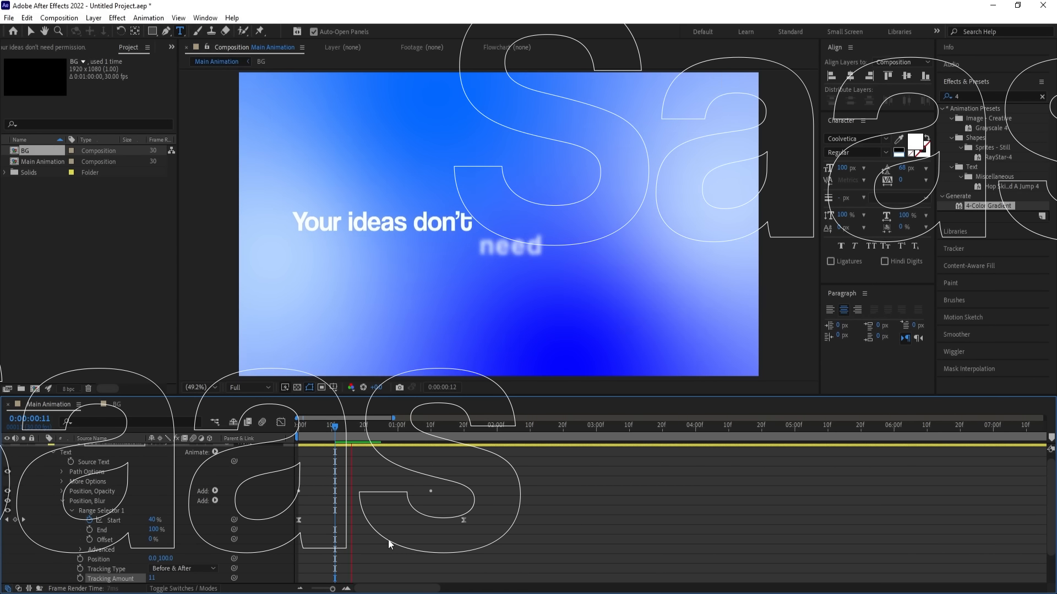
pyautogui.press('space')
pyautogui.click(344, 427)
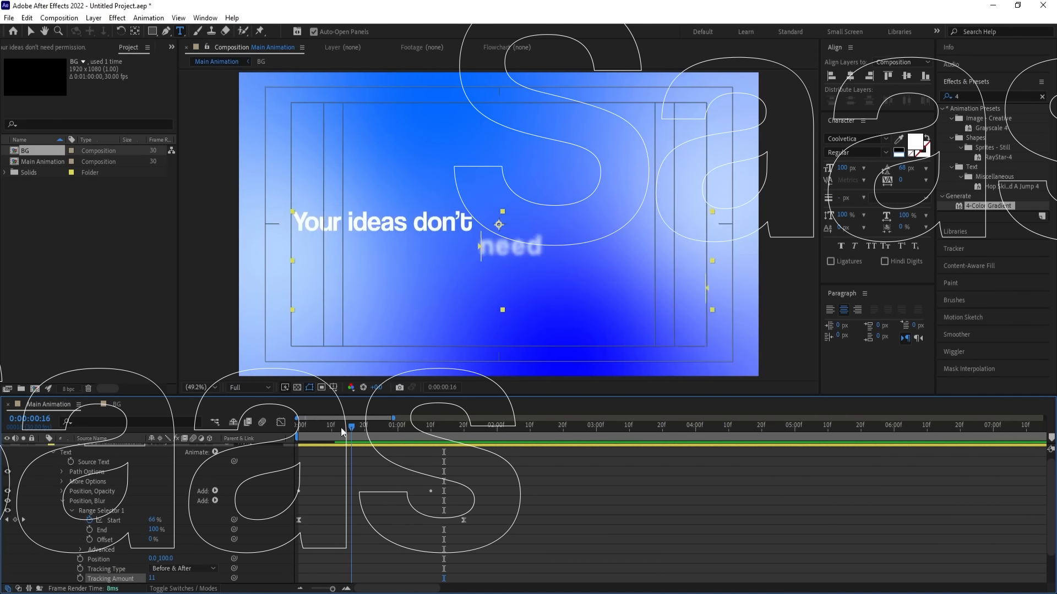
# Set the "Position, Blur" animator's Tracking Amount to 5 and preview the text animation from the start
pyautogui.press('space')
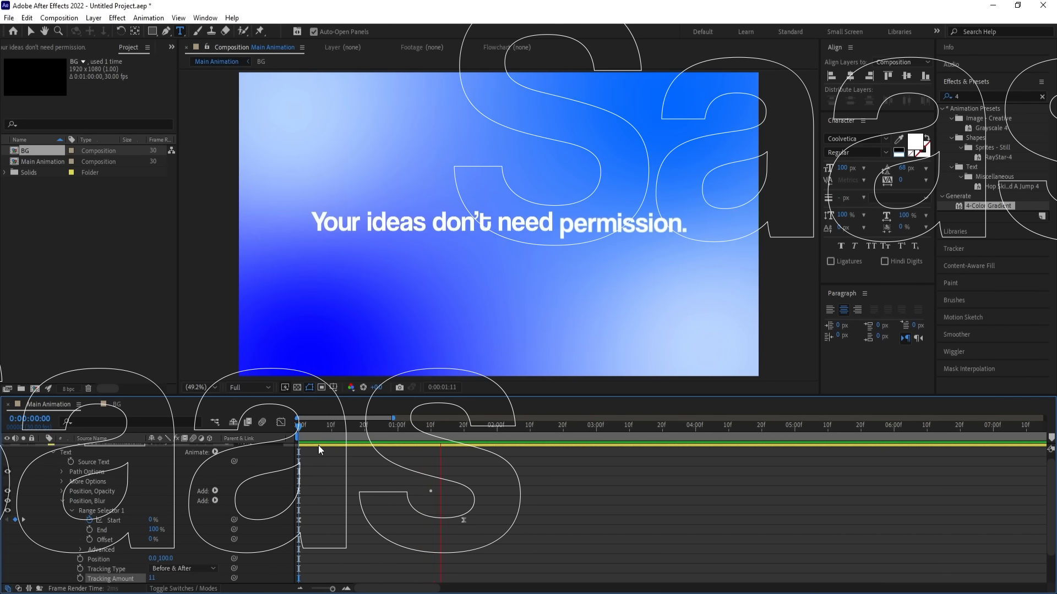
pyautogui.press('space')
pyautogui.click(153, 578)
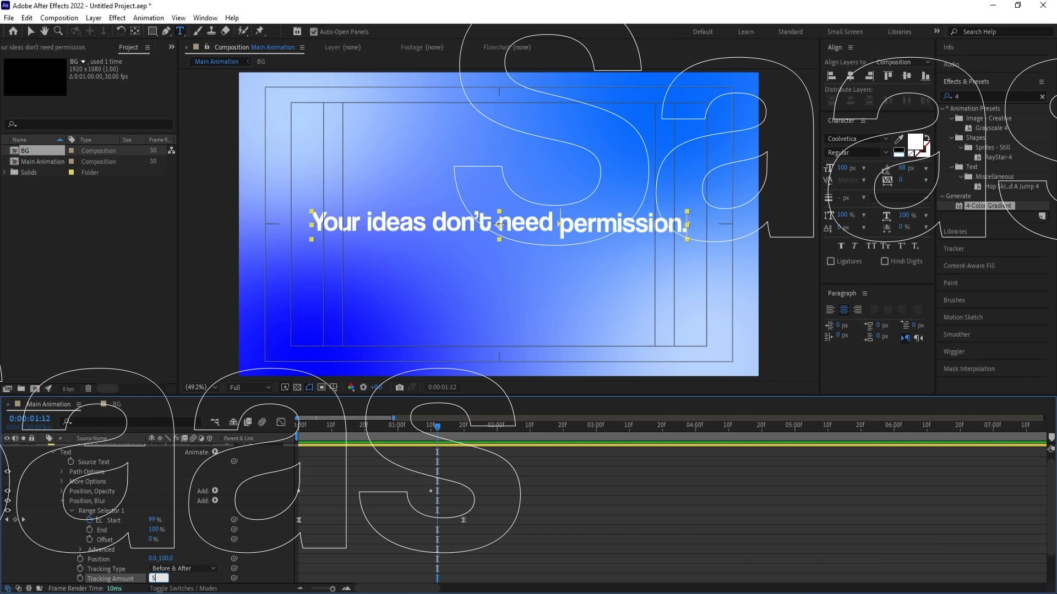
pyautogui.write('5')
pyautogui.press('Return')
pyautogui.press('space')
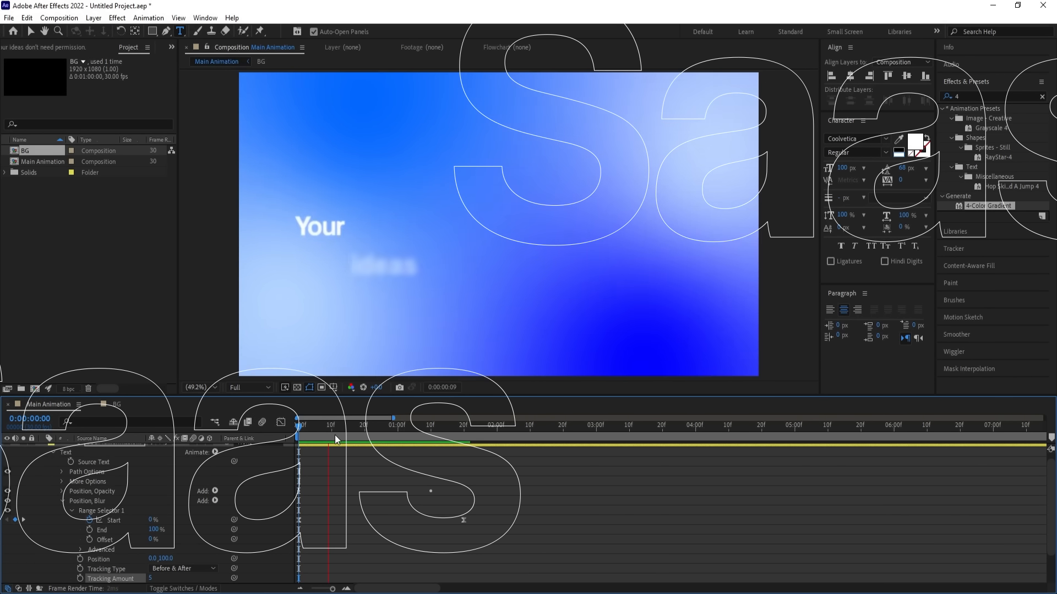
pyautogui.press('space')
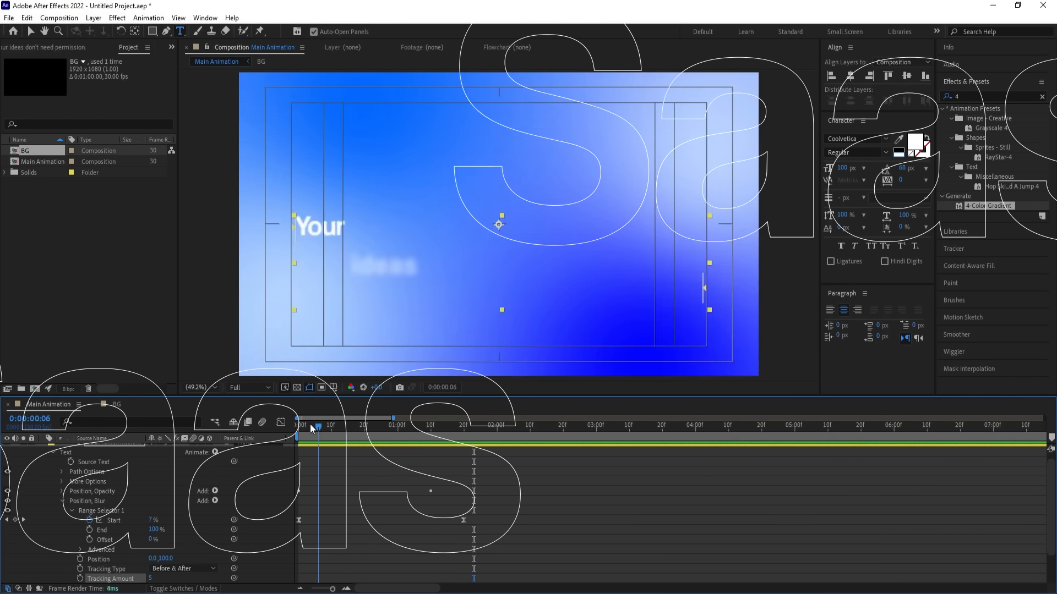
pyautogui.moveTo(310, 428); pyautogui.dragTo(296, 428)
pyautogui.press('space')
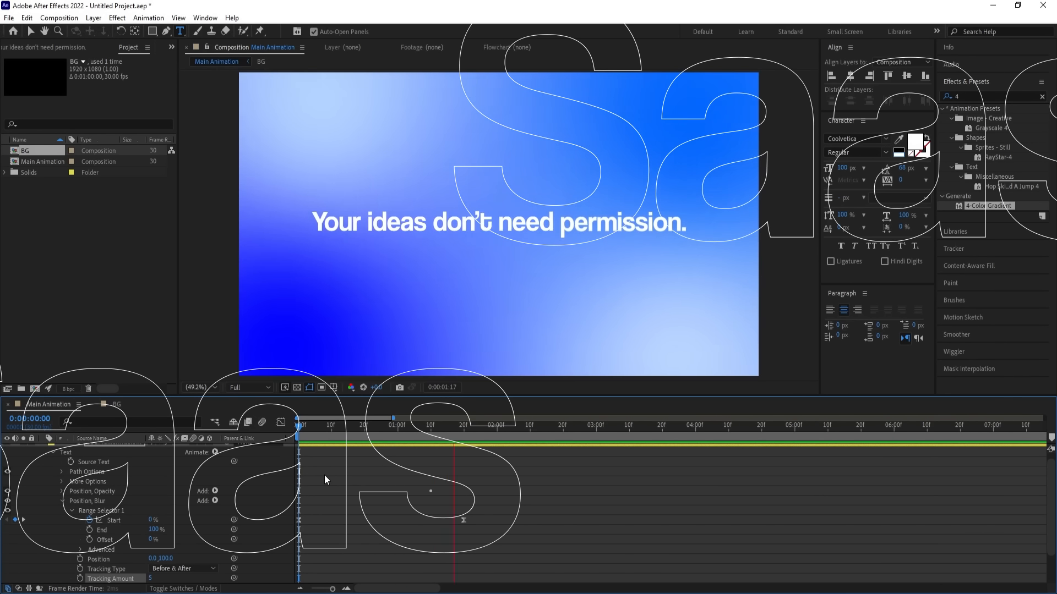
pyautogui.press('space')
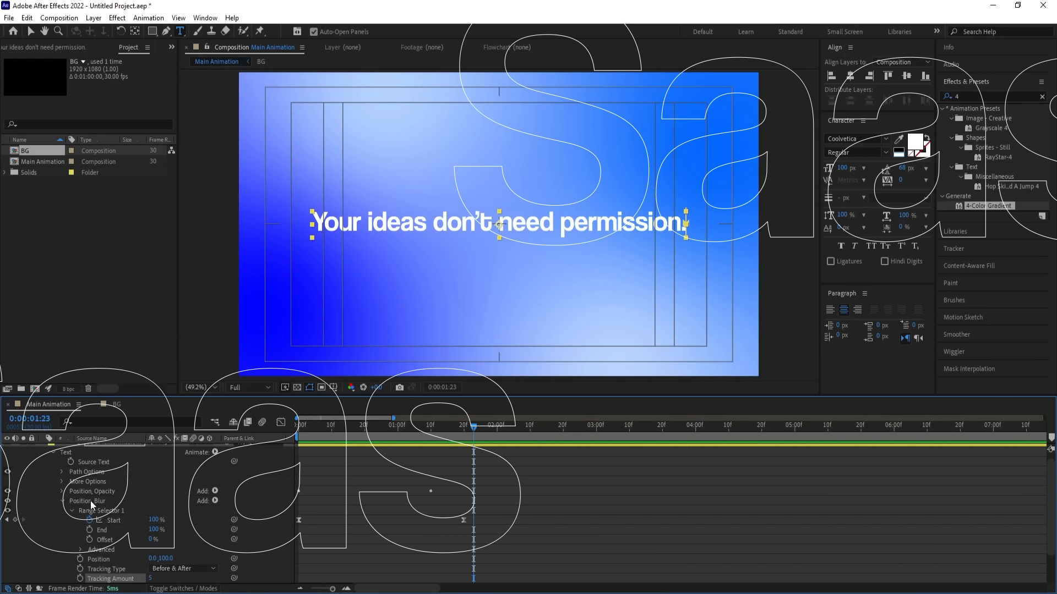
# Rename the "Position, Blur" animator as "Position, Blur, Tracking" and collapse its properties
pyautogui.rightClick(105, 501)
pyautogui.click(135, 451)
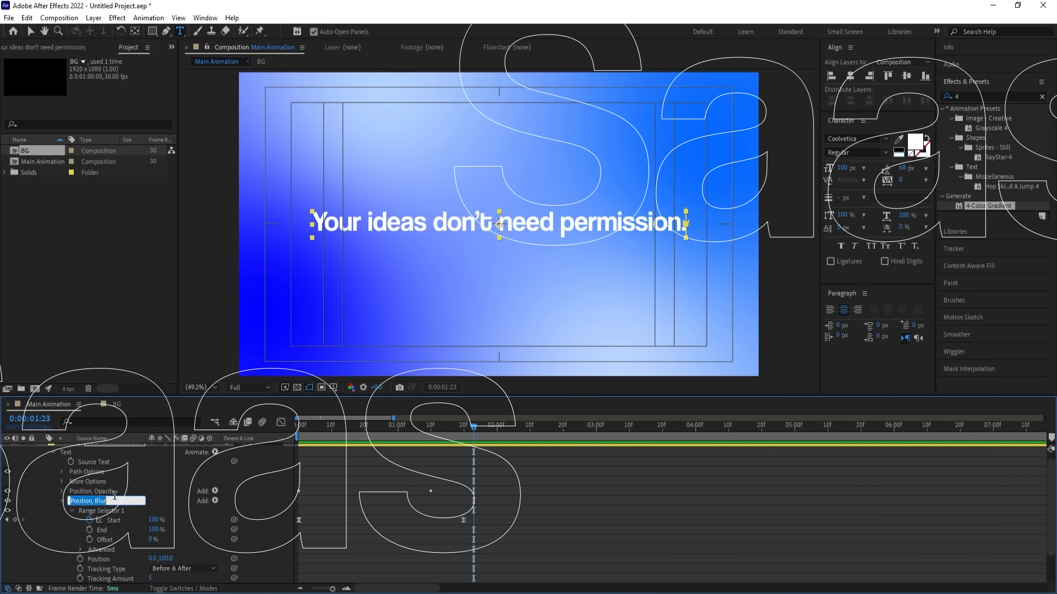
pyautogui.click(114, 498)
pyautogui.press('Return')
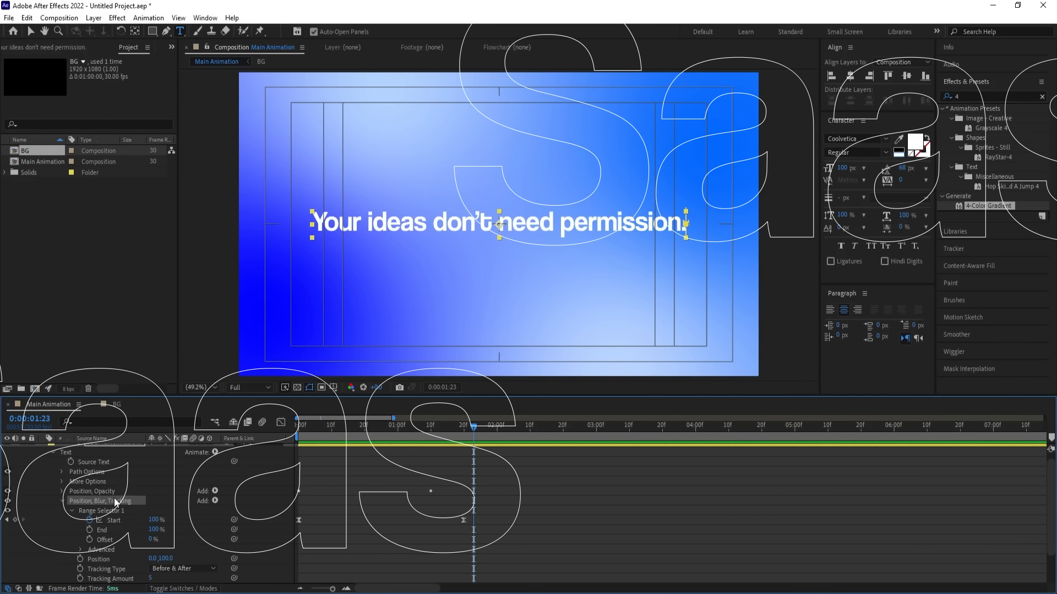
pyautogui.click(61, 501)
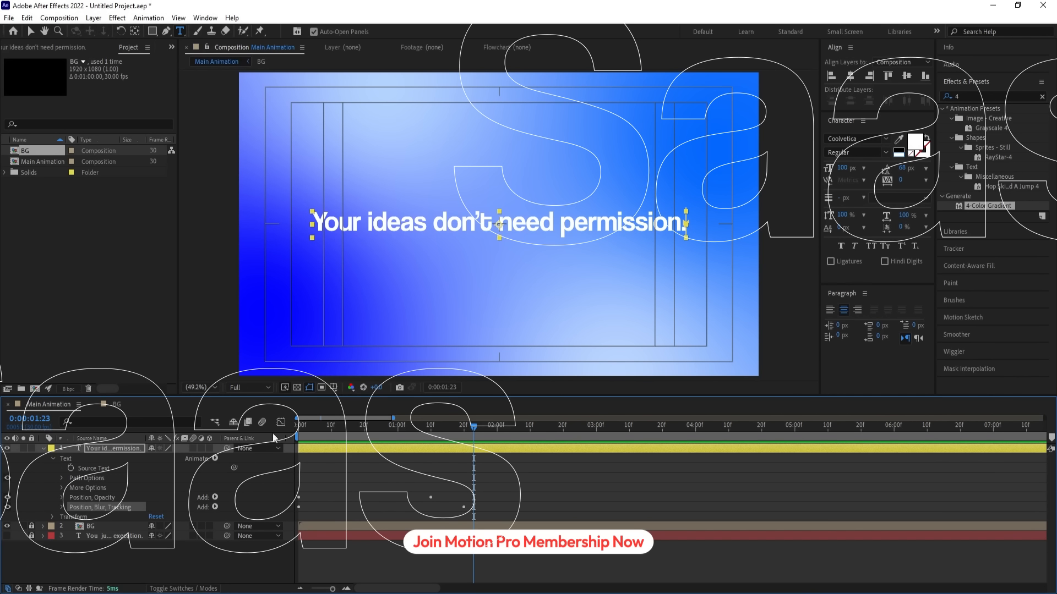
# Return to the first frame and extend the second animator's name to "Position, Blur, Tracking, Colour"
pyautogui.moveTo(311, 426); pyautogui.dragTo(288, 427)
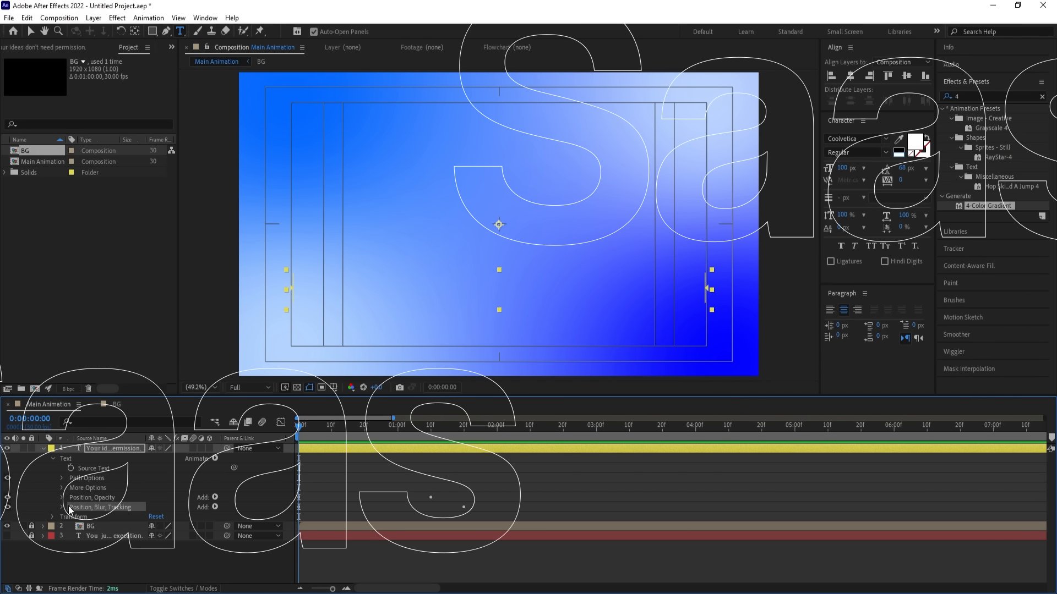
pyautogui.rightClick(104, 508)
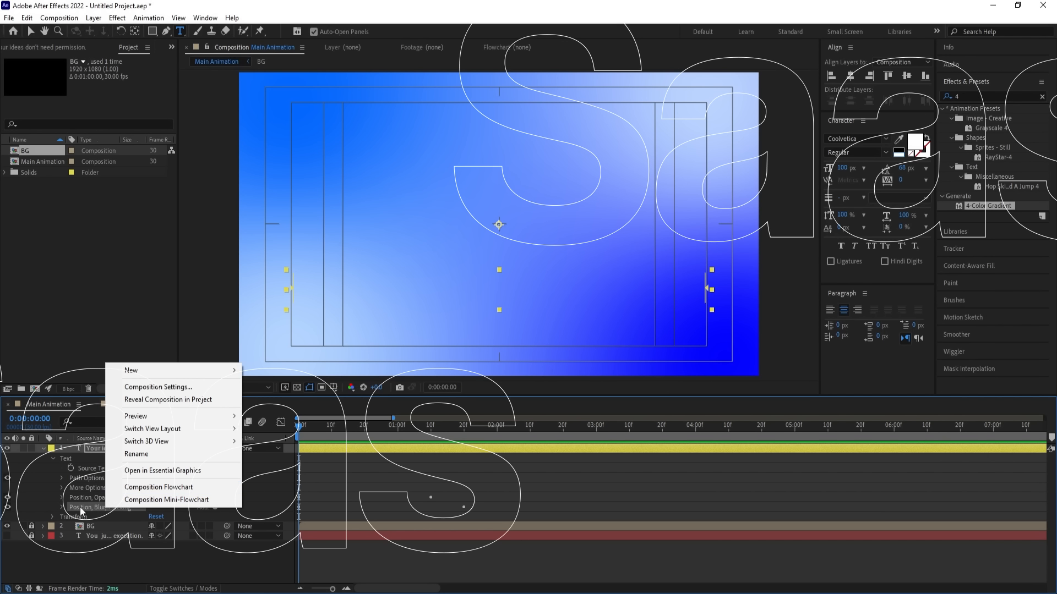
pyautogui.click(81, 507)
pyautogui.rightClick(81, 506)
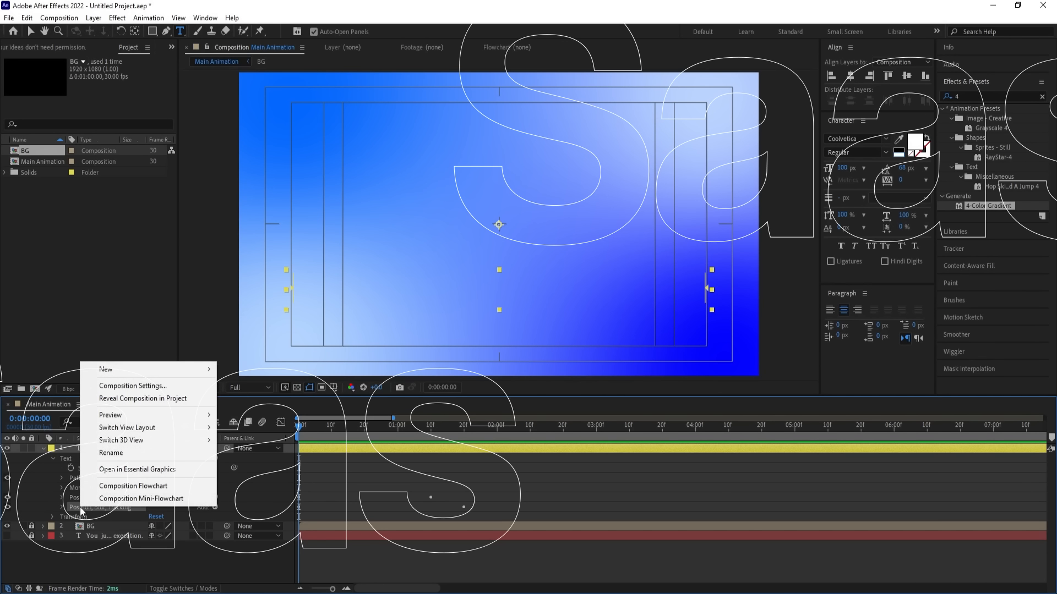
pyautogui.click(111, 453)
pyautogui.click(133, 505)
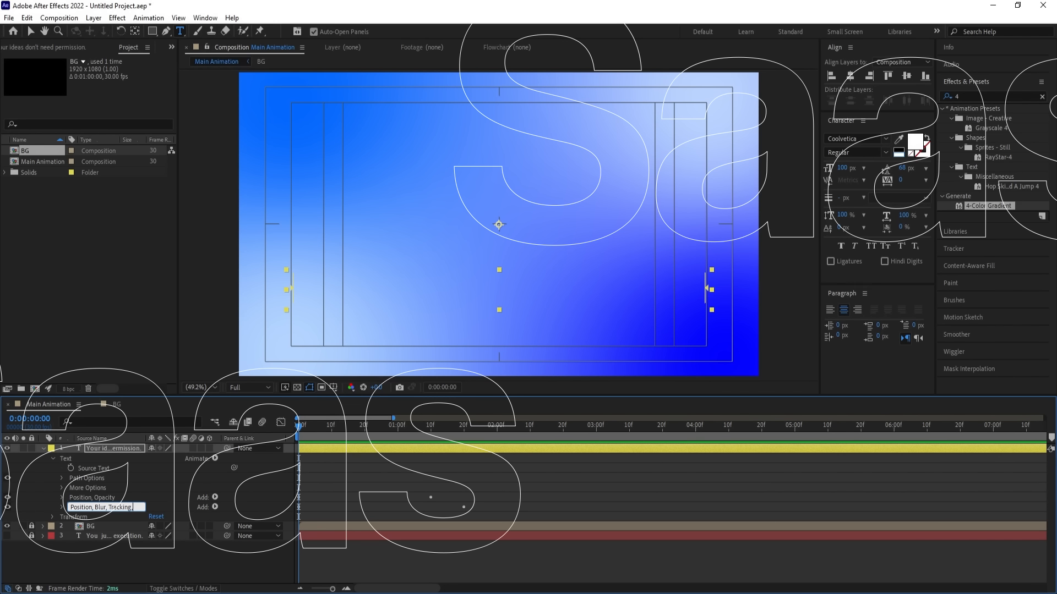
pyautogui.write(', Colour')
pyautogui.click(242, 487)
pyautogui.click(117, 507)
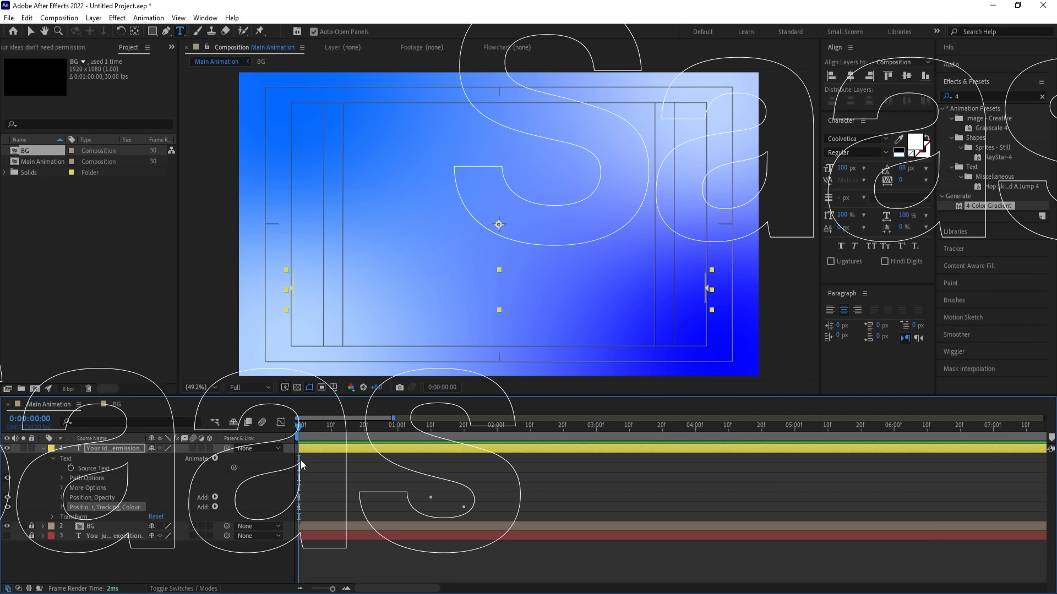
# Expand the "Position, Blur, Tracking, Colour" animator, collapse its Range Selector 1, and add a Fill Color property
pyautogui.click(61, 506)
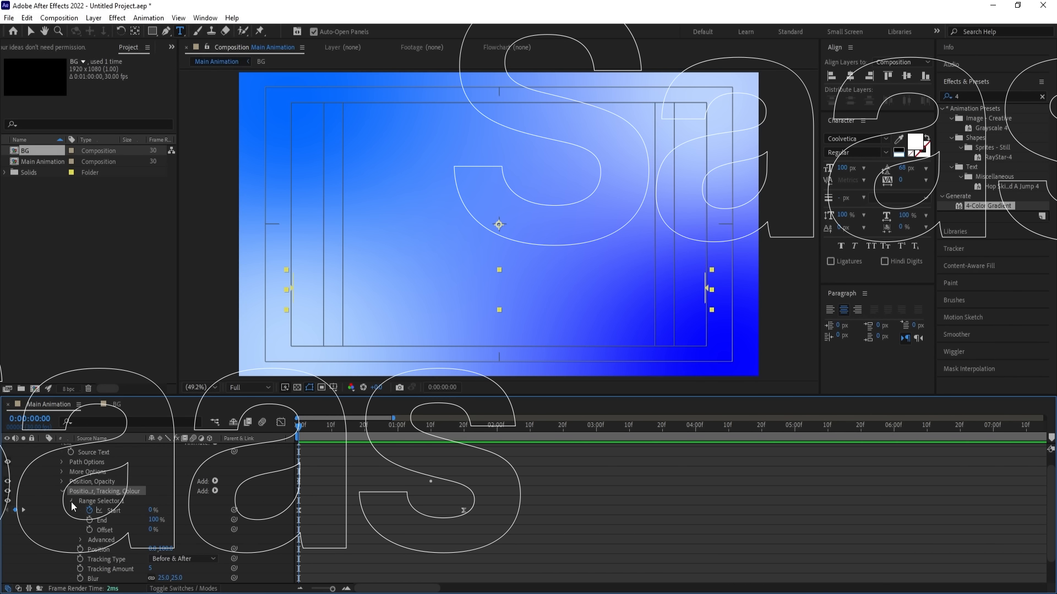
pyautogui.click(71, 501)
pyautogui.click(102, 520)
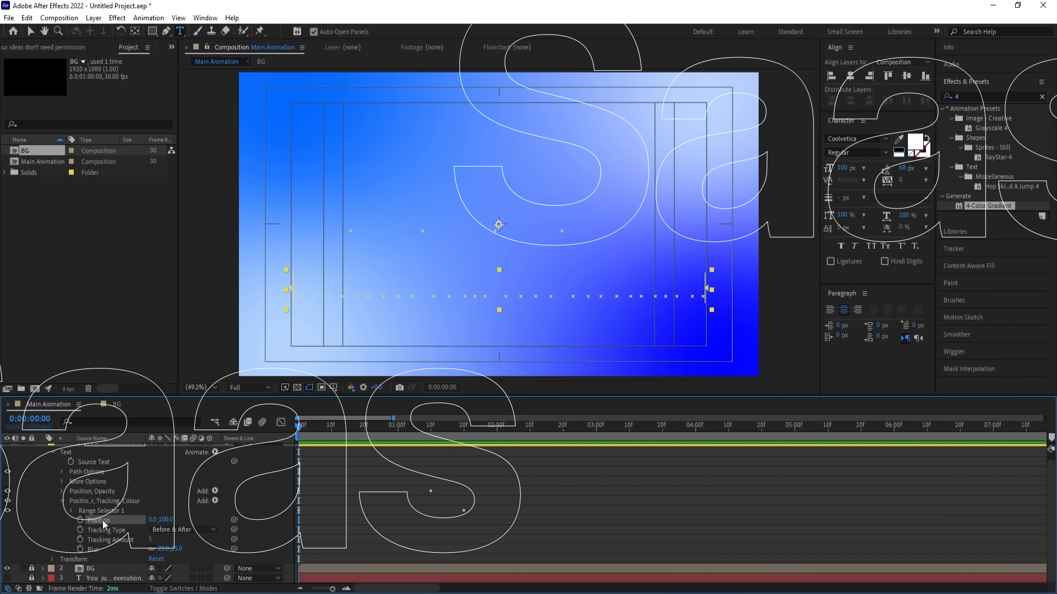
pyautogui.click(110, 541)
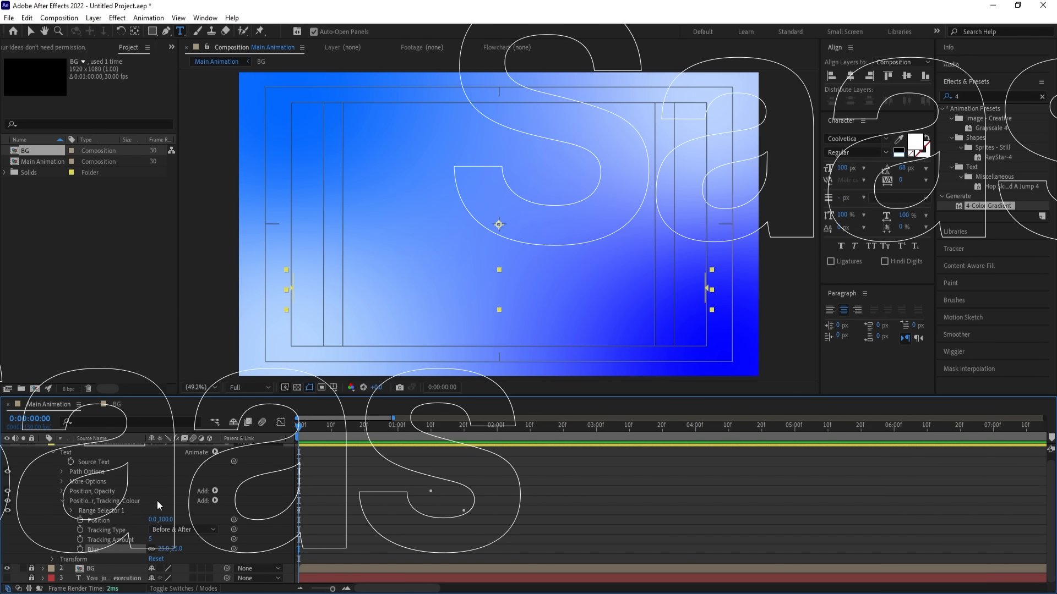
pyautogui.click(132, 498)
pyautogui.click(214, 501)
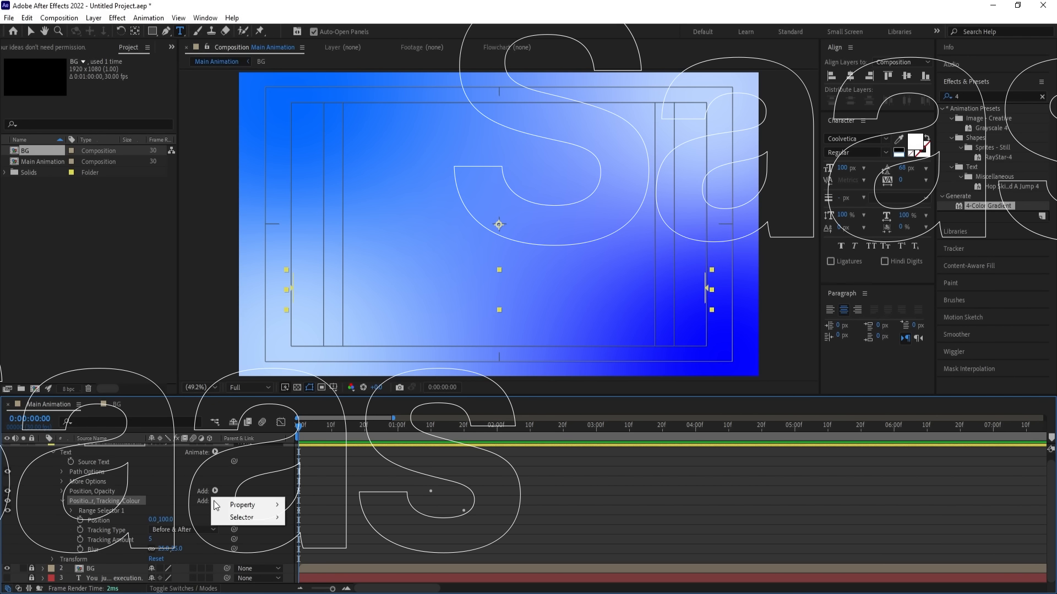
pyautogui.moveTo(247, 504)
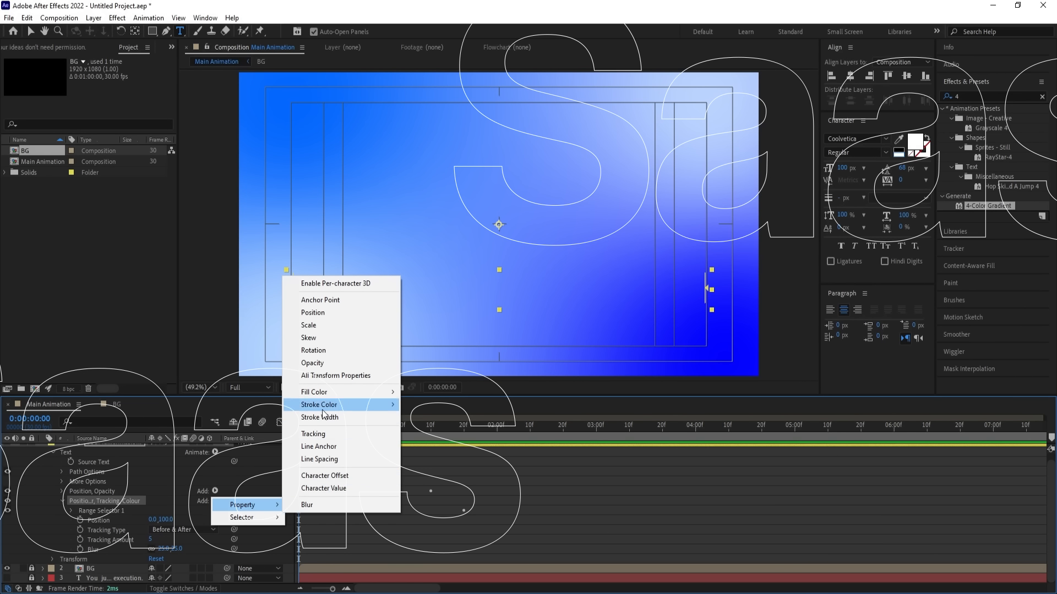
pyautogui.moveTo(386, 392)
pyautogui.click(422, 392)
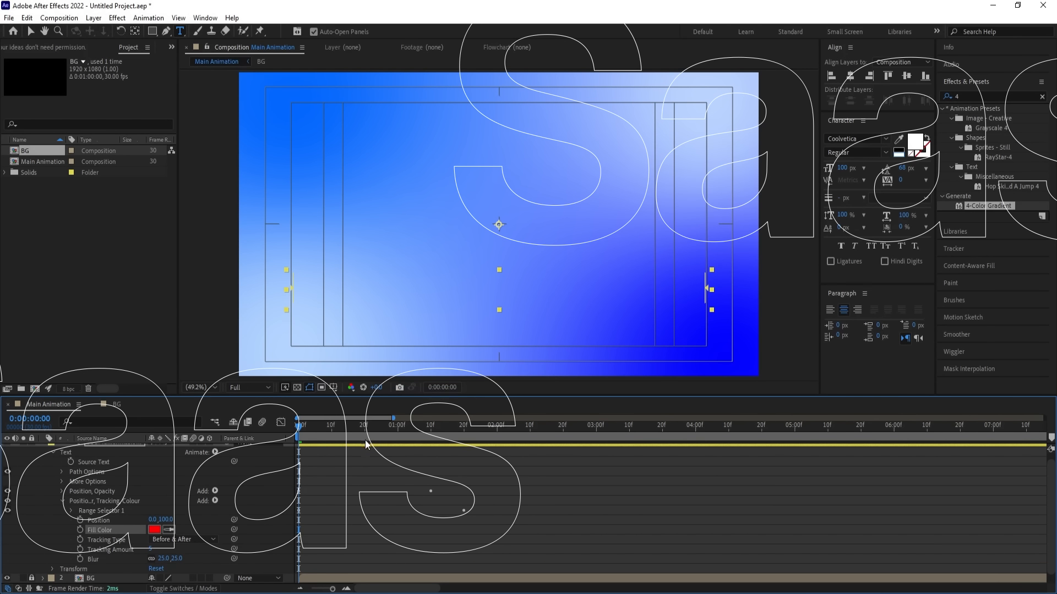
# Change the animator's Fill Color to blue 006CFF and preview the coloured word-by-word animation
pyautogui.moveTo(297, 431); pyautogui.dragTo(361, 432)
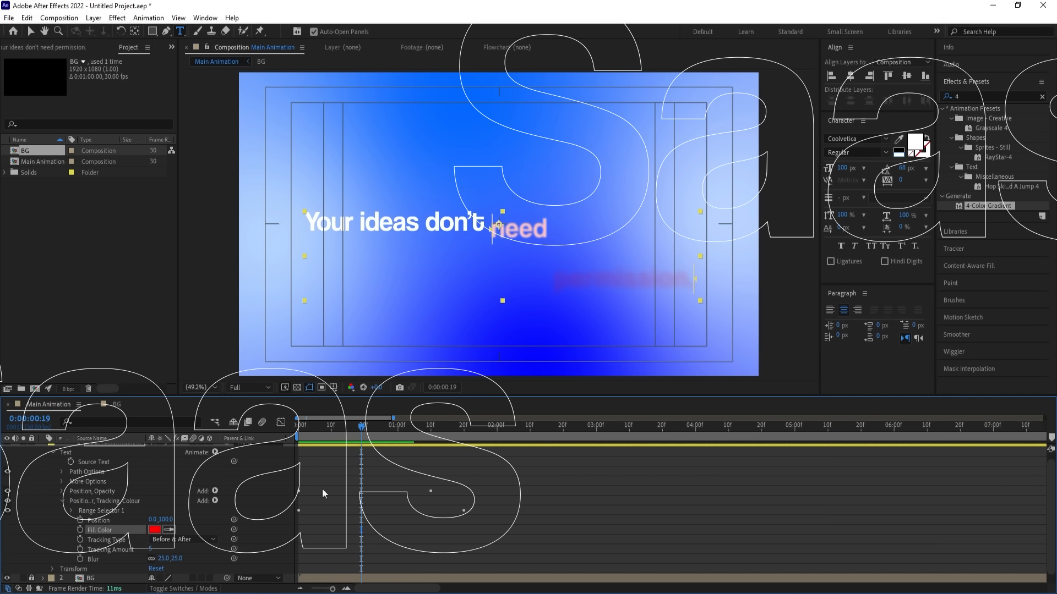
pyautogui.click(155, 530)
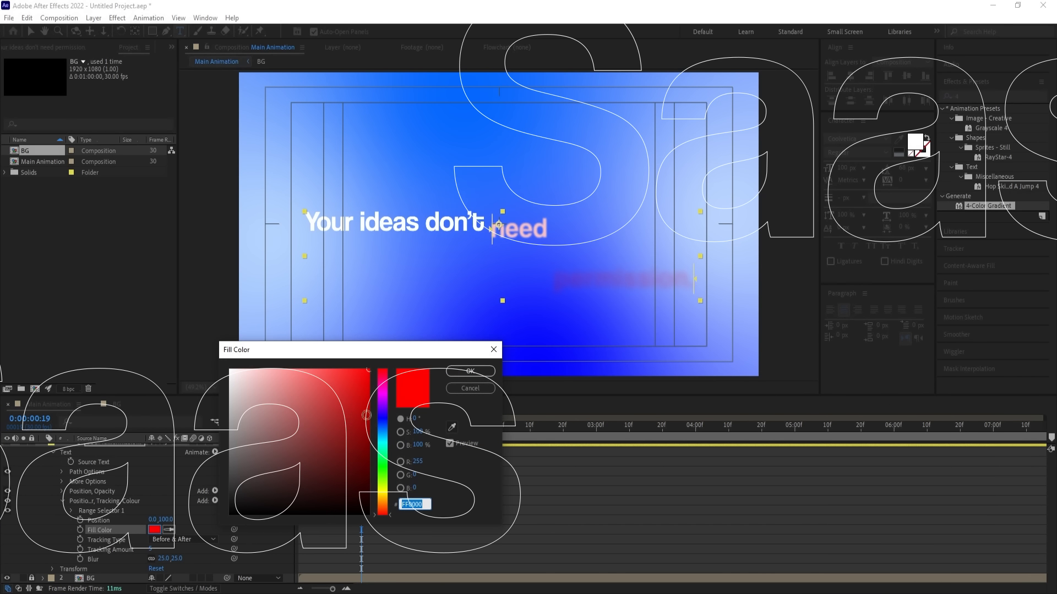
pyautogui.moveTo(382, 417); pyautogui.dragTo(390, 429)
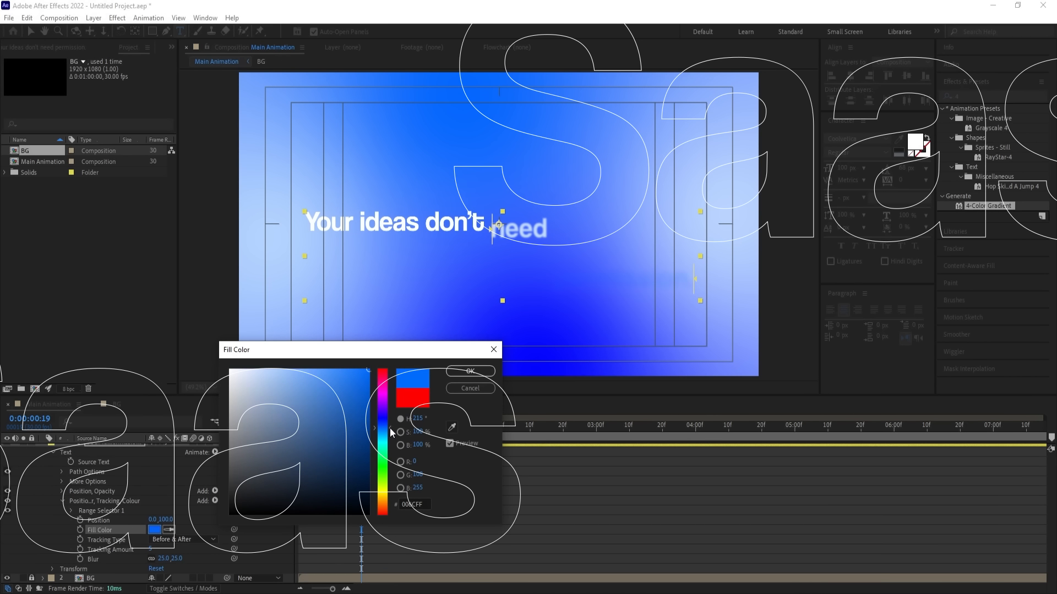
pyautogui.click(469, 371)
pyautogui.press('space')
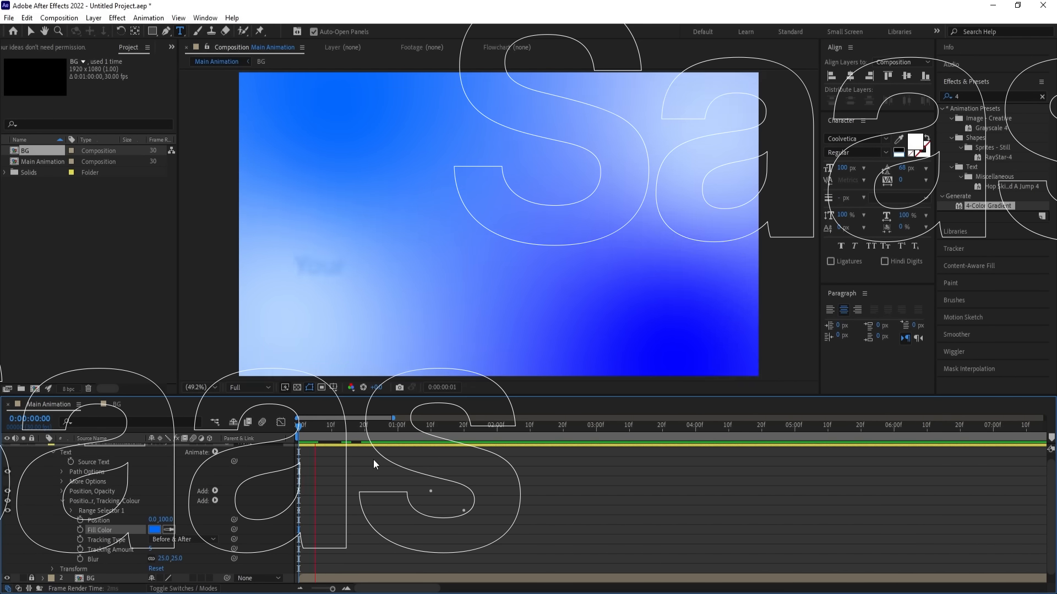
pyautogui.press('space')
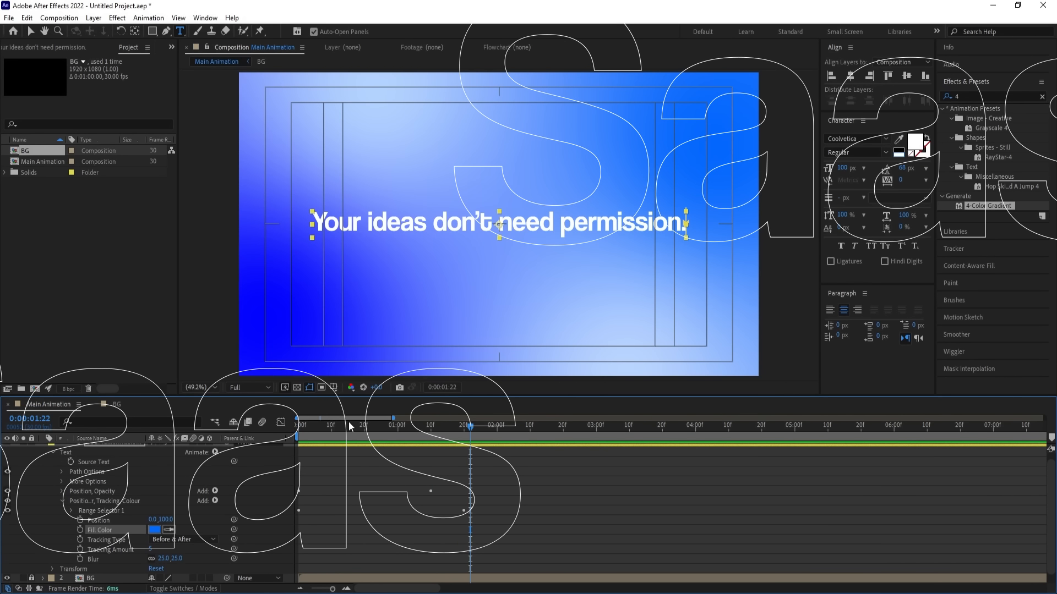
pyautogui.press('space')
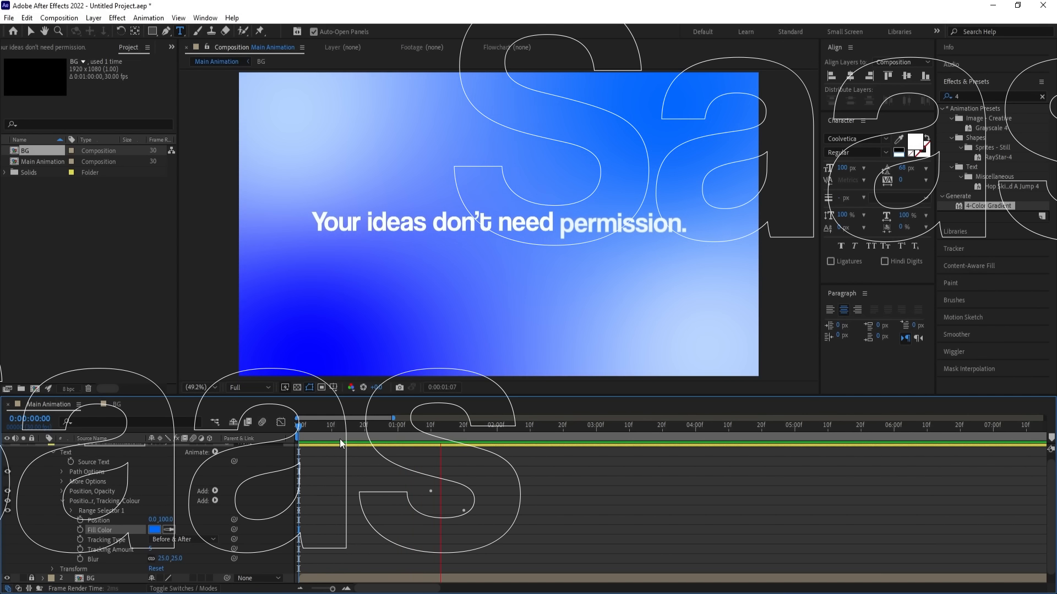
pyautogui.press('space')
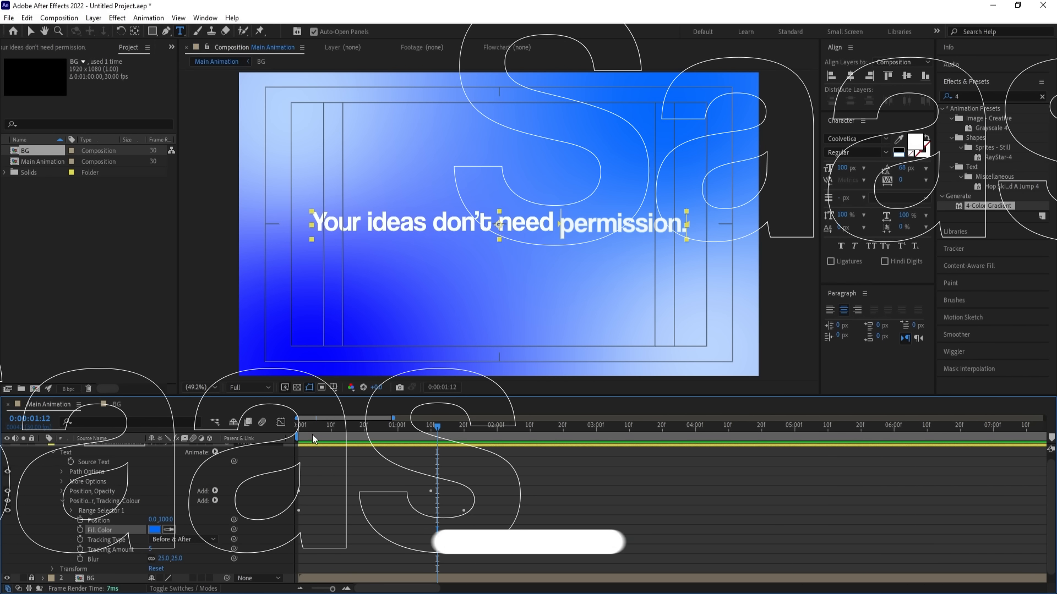
# Set the animator's Blur to 10.0, 10.0 and preview the text animation from the start
pyautogui.click(166, 558)
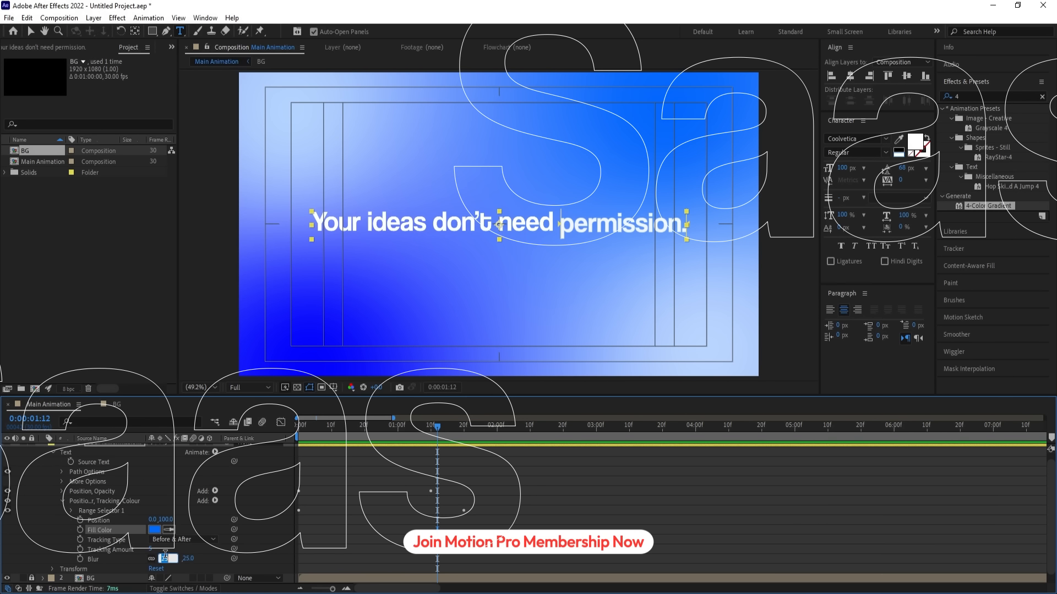
pyautogui.write('10')
pyautogui.press('Return')
pyautogui.moveTo(363, 428); pyautogui.dragTo(261, 425)
pyautogui.press('space')
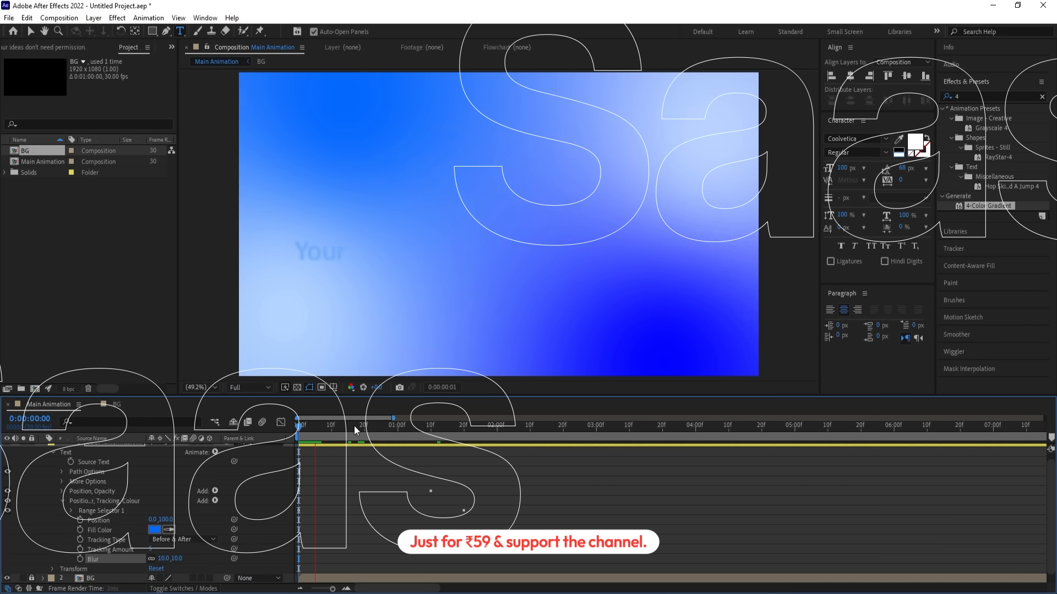
pyautogui.press('space')
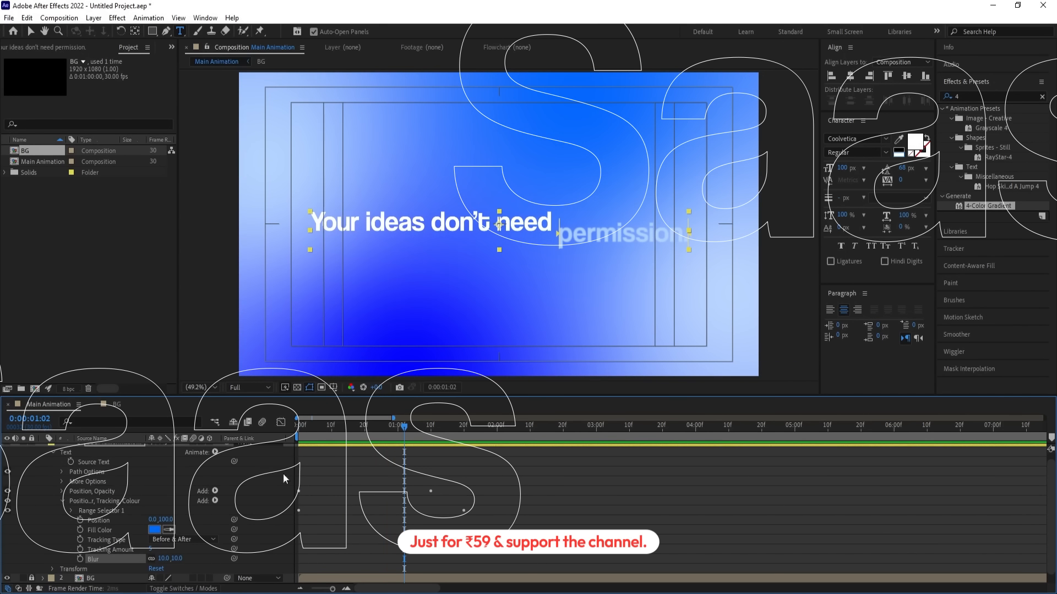
# Set the animator's Blur to 20.0, 20.0 and check the text at 0:00:00:12
pyautogui.click(161, 558)
pyautogui.press('Return')
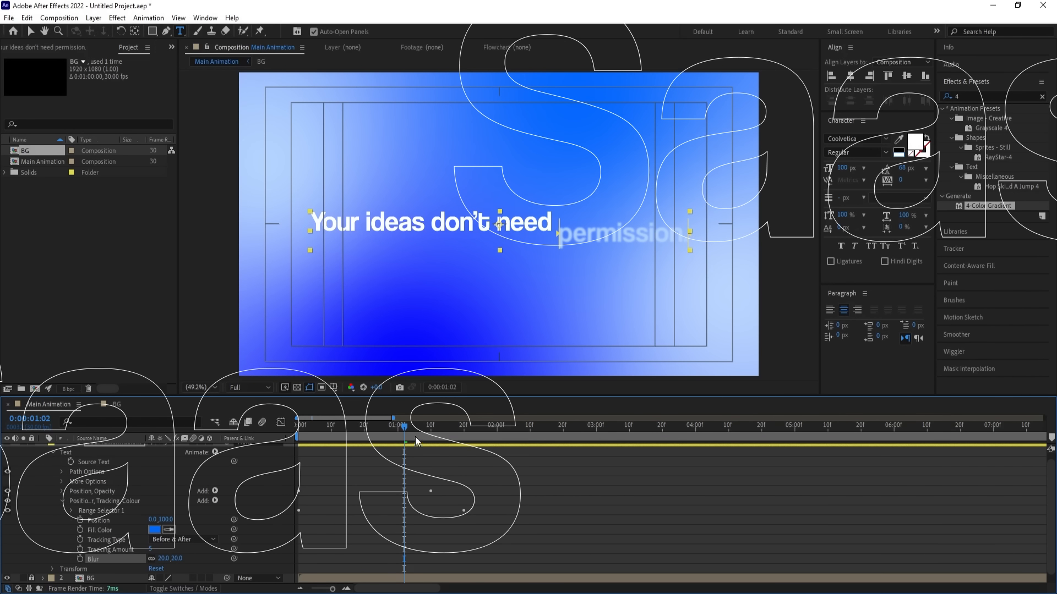
pyautogui.moveTo(386, 425); pyautogui.dragTo(338, 427)
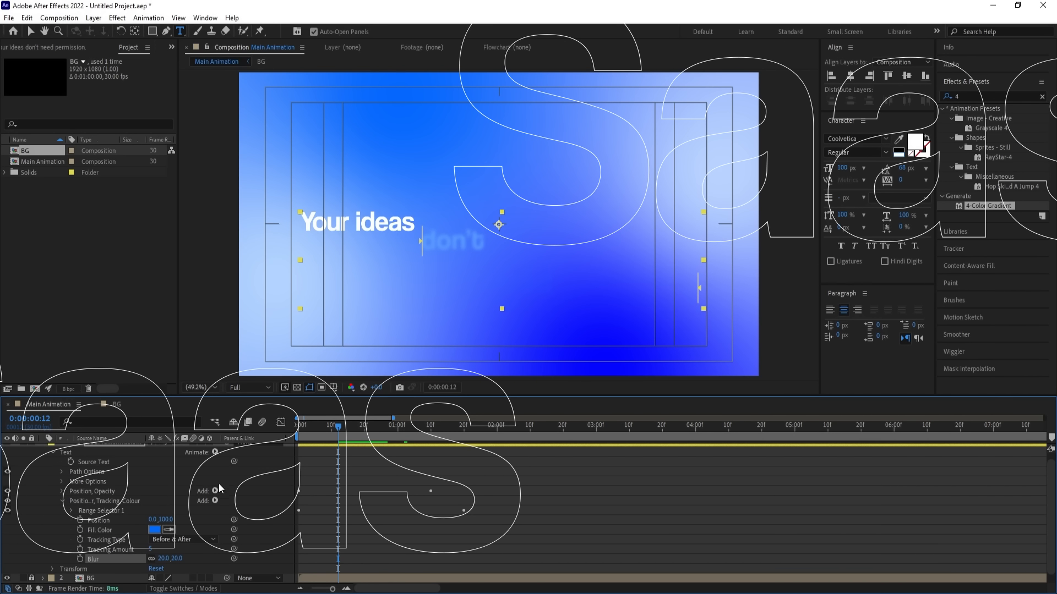
# Lighten the animator's Fill Color to blue 599FFF and preview the text animation
pyautogui.click(155, 530)
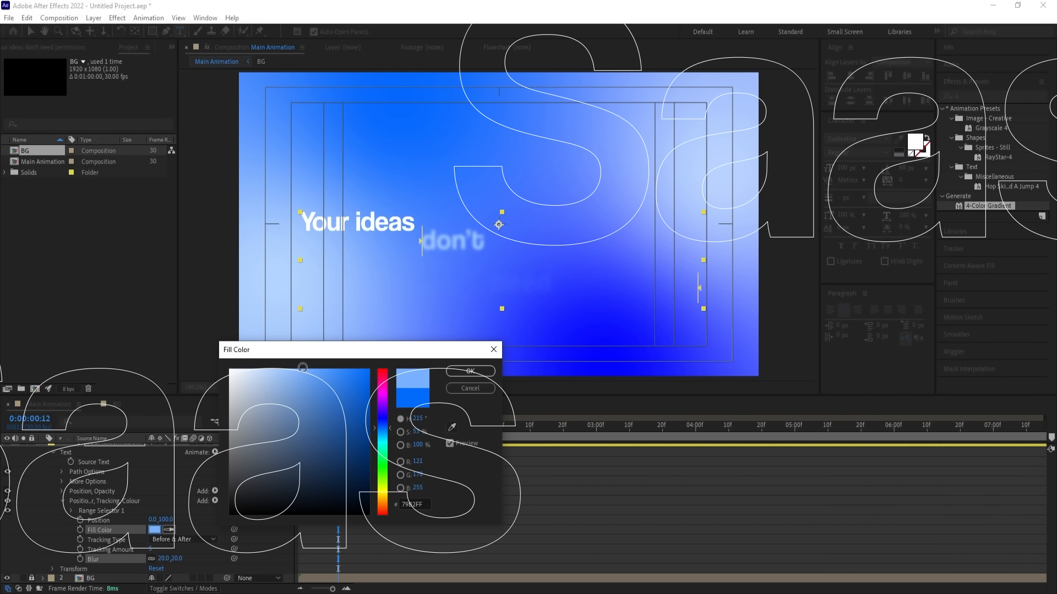
pyautogui.moveTo(300, 364); pyautogui.dragTo(320, 369)
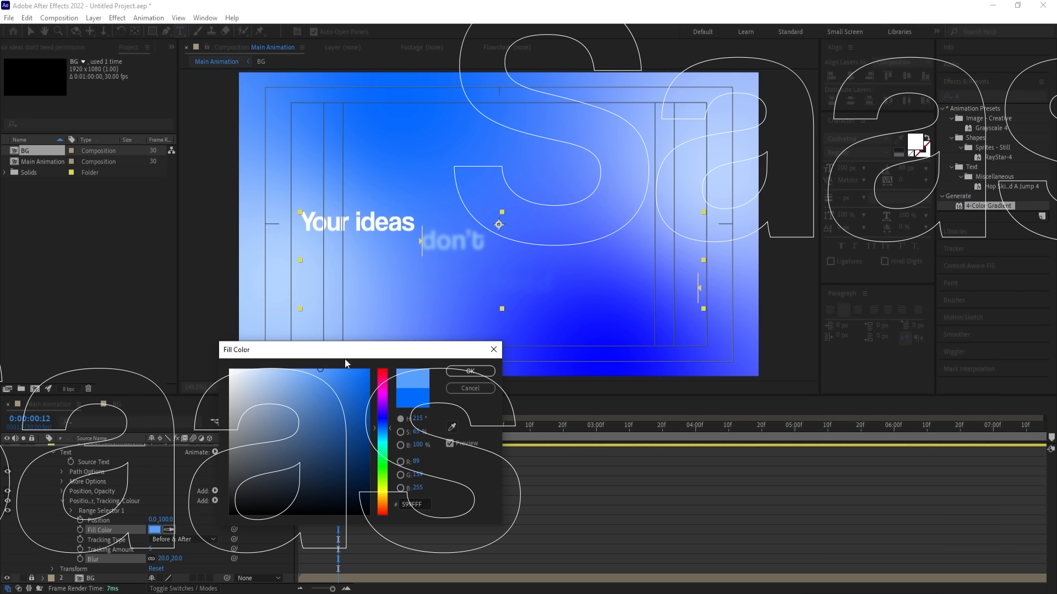
pyautogui.click(471, 372)
pyautogui.press('space')
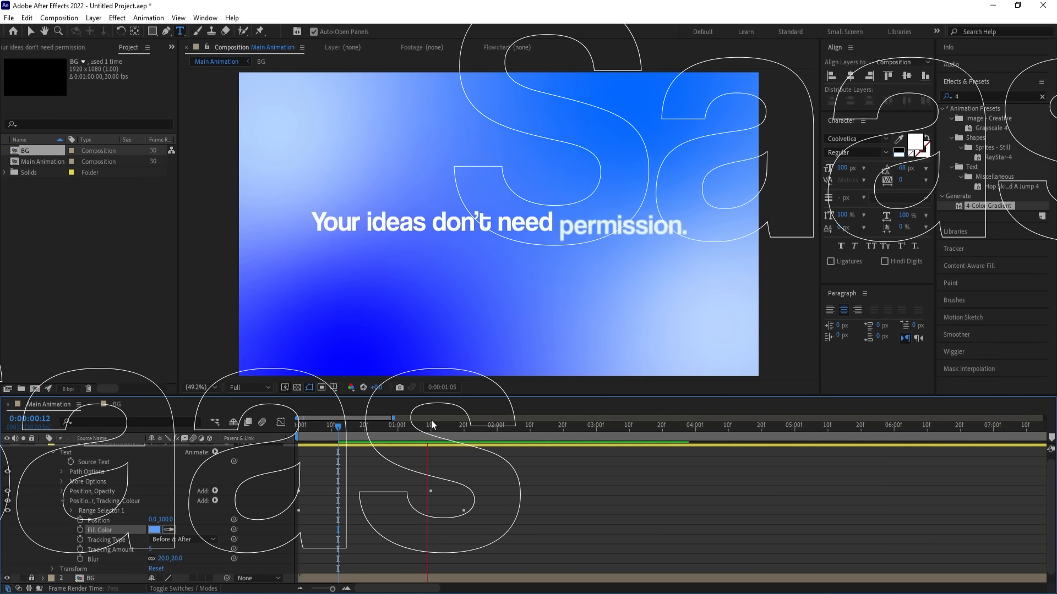
# Preview the quote text animation from the start of the composition
pyautogui.moveTo(373, 430); pyautogui.dragTo(279, 430)
pyautogui.press('space')
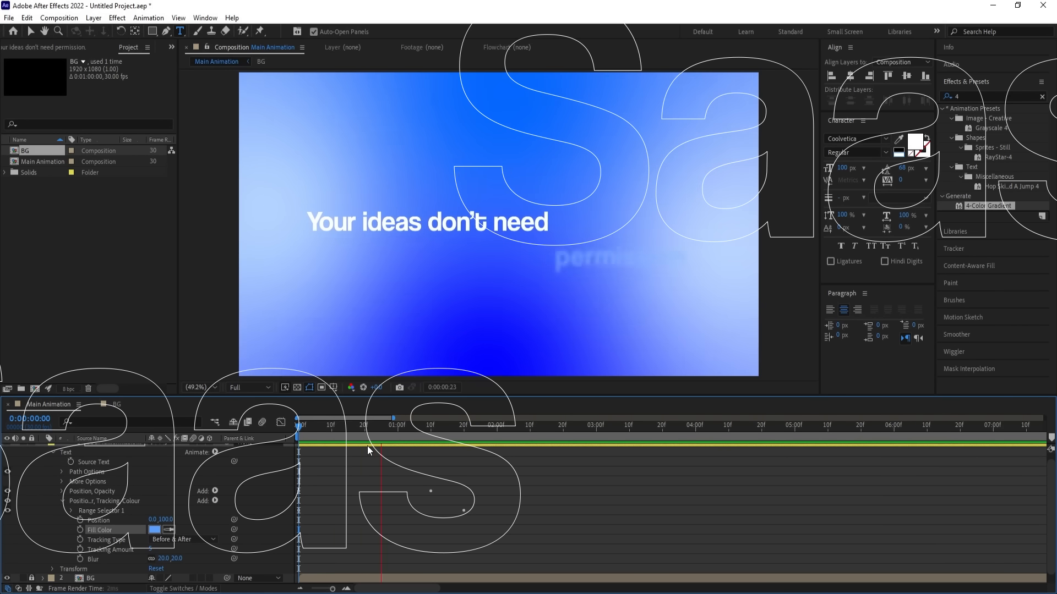
pyautogui.click(367, 446)
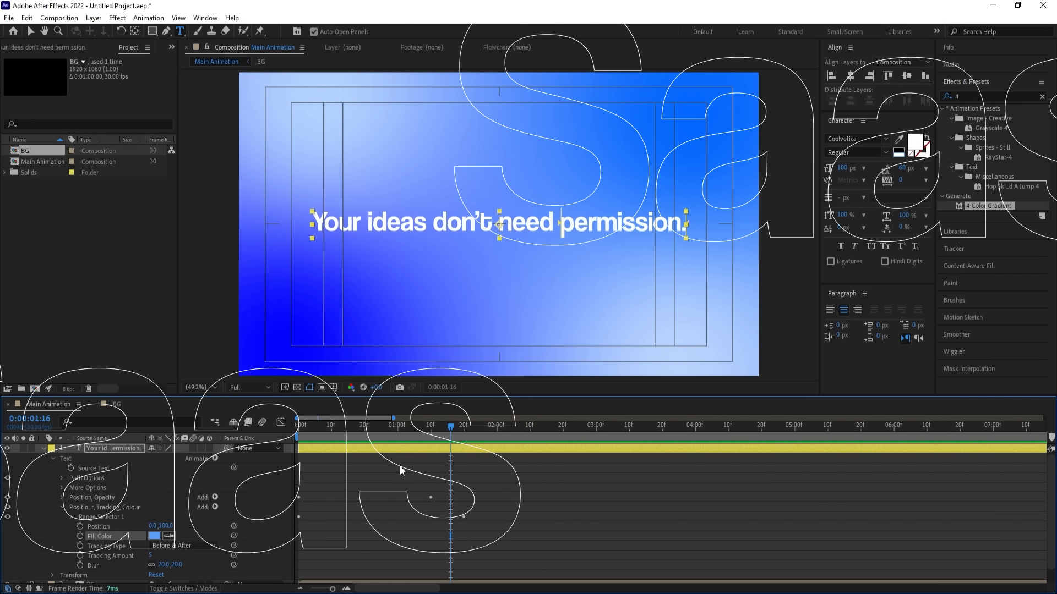
# Move the end keyframes of the two Range Selector Start properties to 0:00:01:00 and 0:00:01:10 and preview the faster text
pyautogui.press('u')
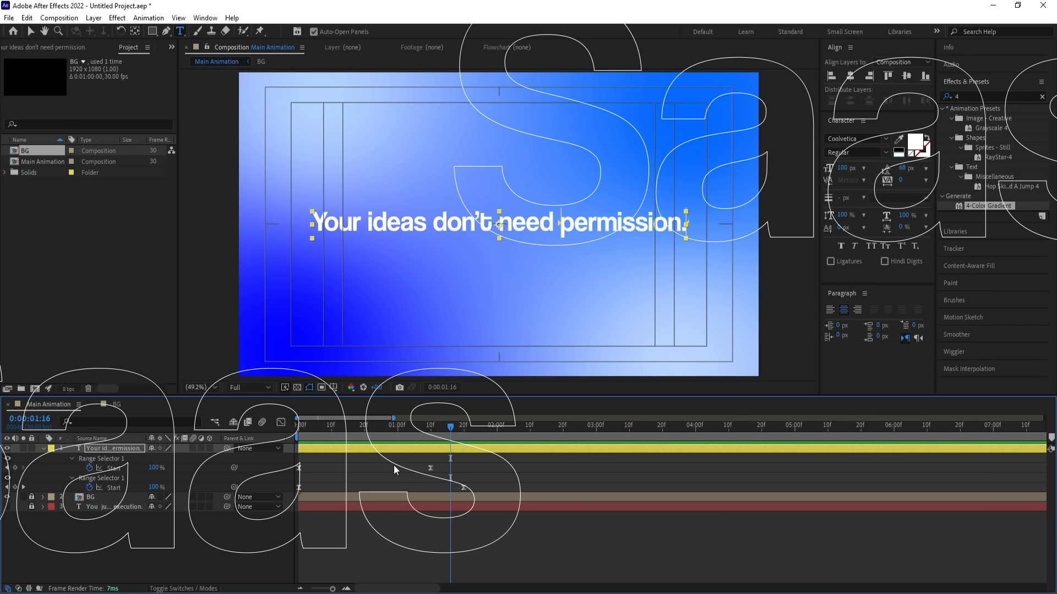
pyautogui.moveTo(385, 460)
pyautogui.mouseDown()
pyautogui.moveTo(483, 486)
pyautogui.moveTo(383, 464)
pyautogui.mouseUp()
pyautogui.press('Home')
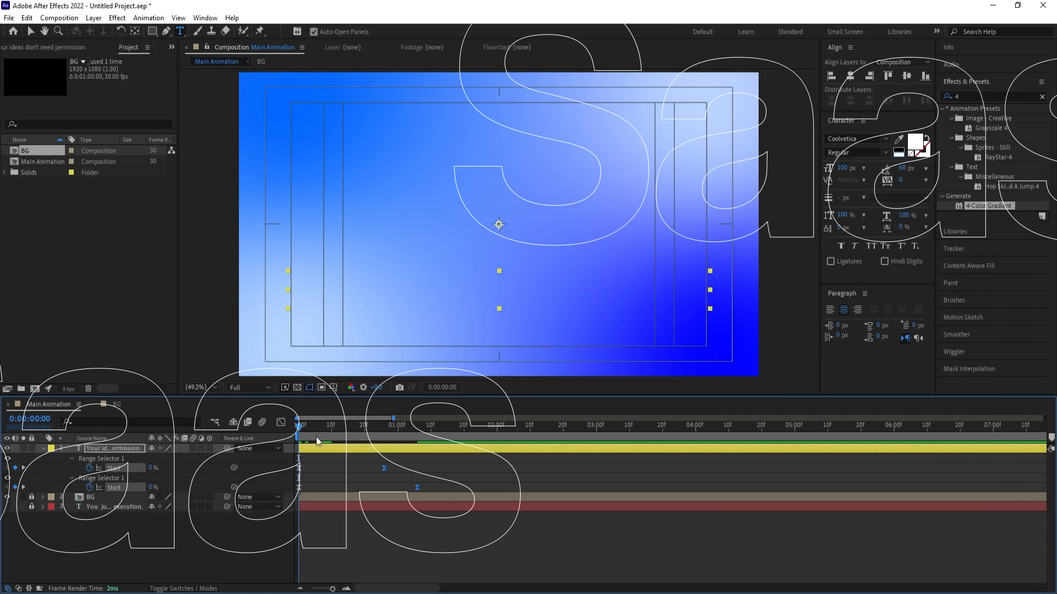
pyautogui.press('space')
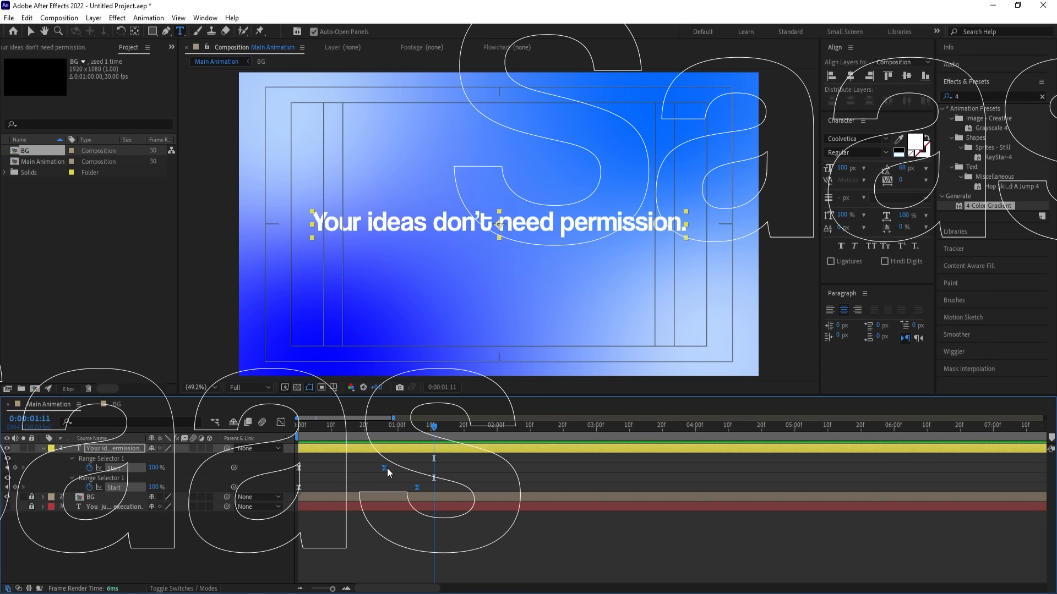
pyautogui.moveTo(384, 469); pyautogui.dragTo(397, 469)
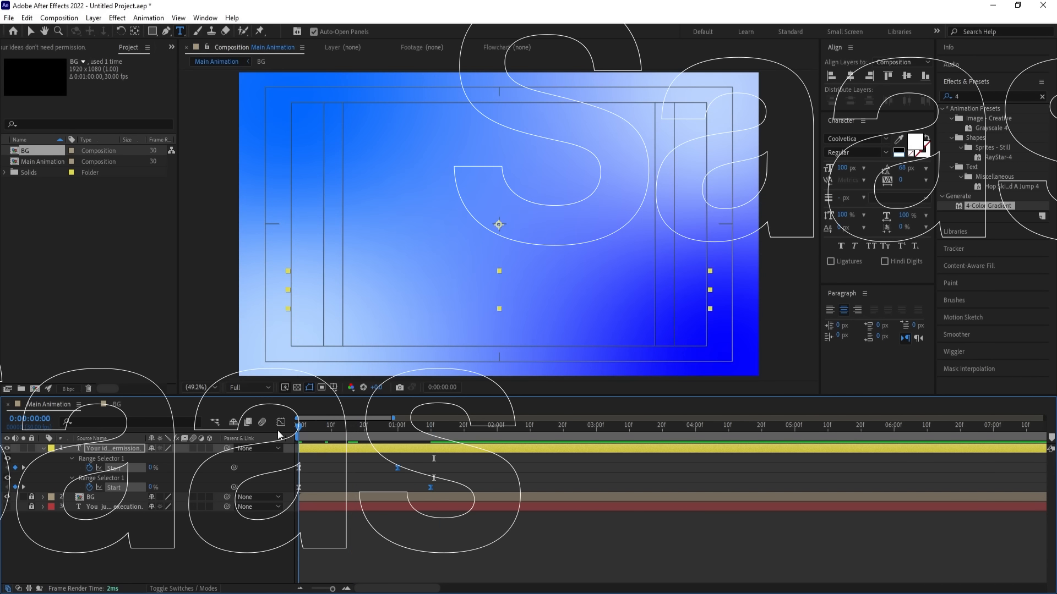
pyautogui.press('space')
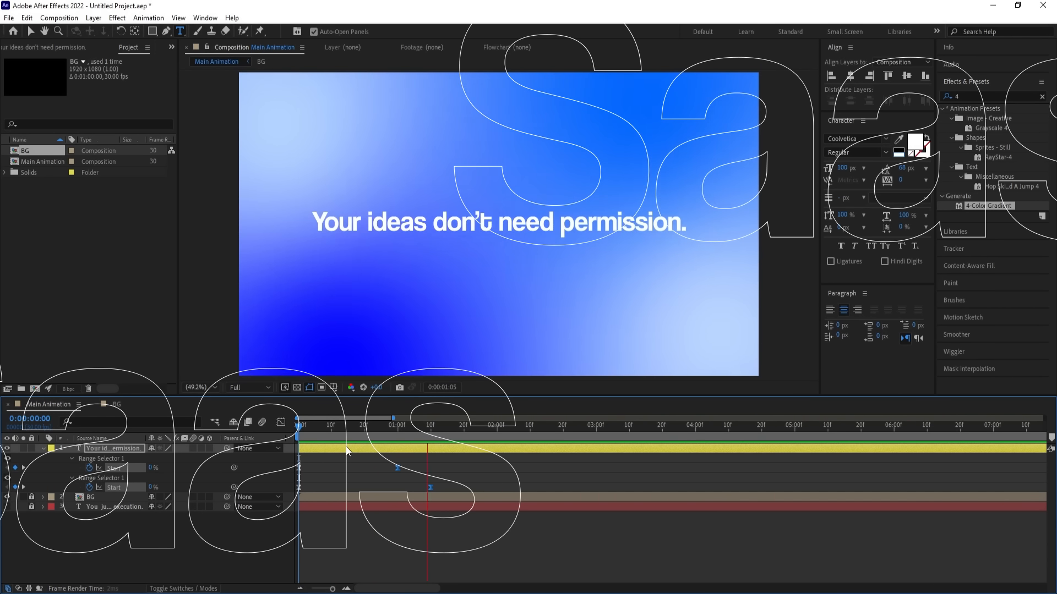
pyautogui.press('space')
pyautogui.click(337, 475)
pyautogui.moveTo(313, 430); pyautogui.dragTo(243, 438)
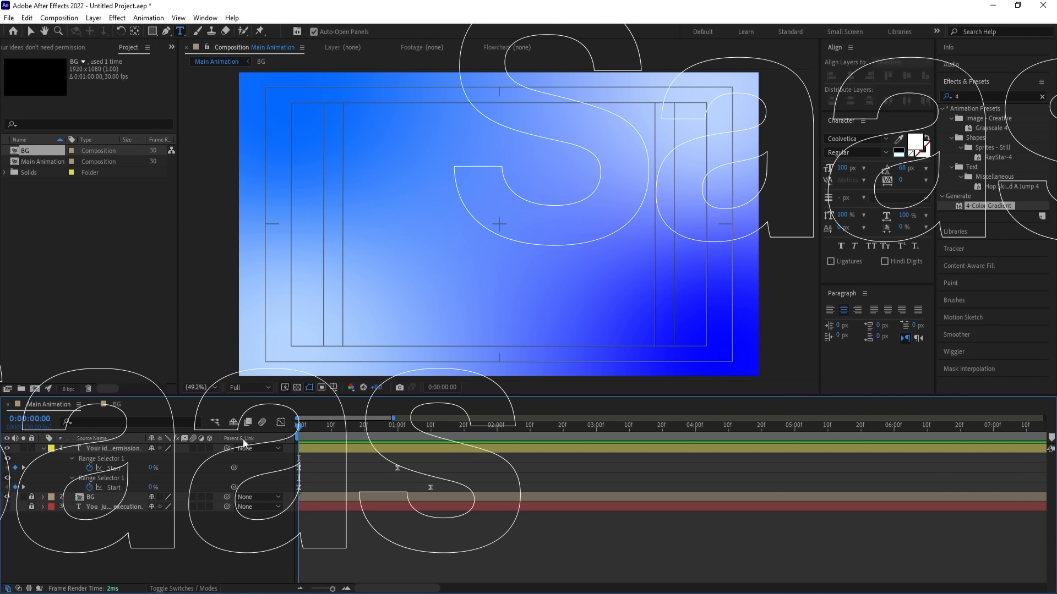
# Find the Warp distort effect and apply it to the "Your ideas don't need permission." text layer
pyautogui.click(123, 450)
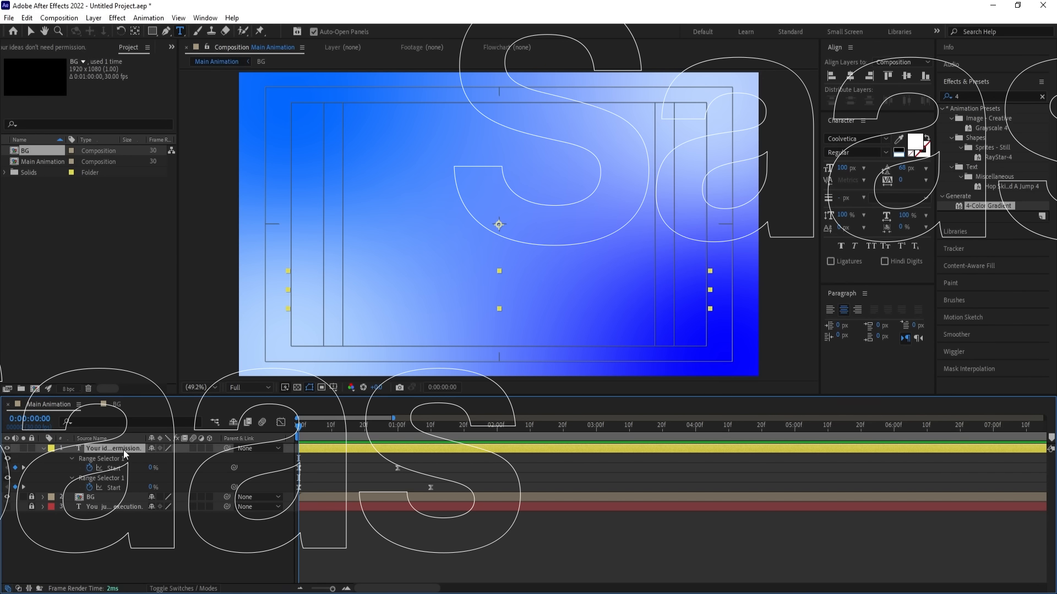
pyautogui.press('space')
pyautogui.press('space')
pyautogui.moveTo(316, 427); pyautogui.dragTo(214, 434)
pyautogui.click(971, 97)
pyautogui.press('BackSpace')
pyautogui.write('war')
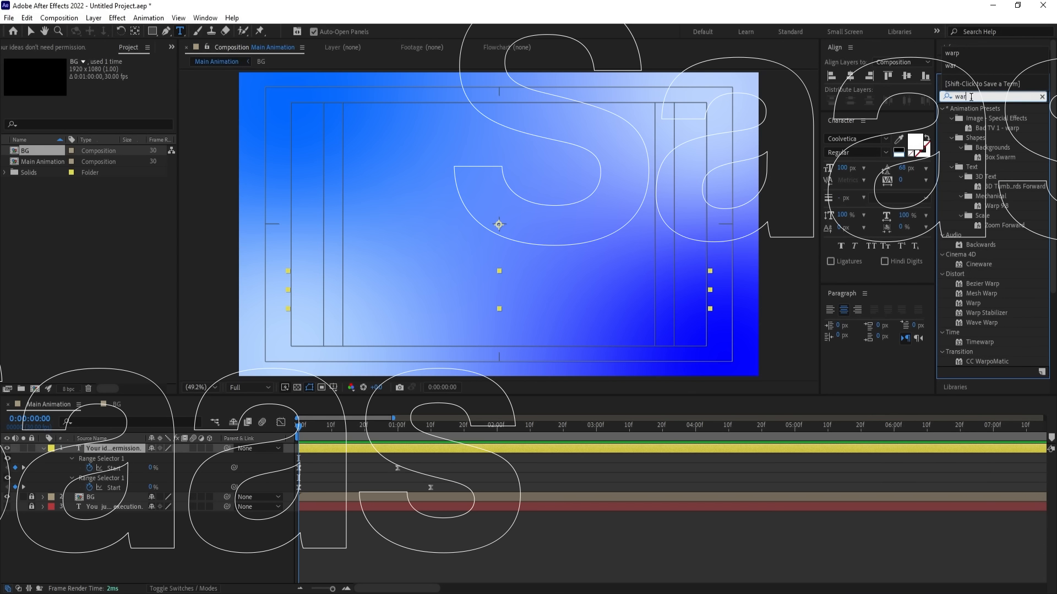
pyautogui.doubleClick(969, 303)
# Play ahead to 0:00:01:00 and change the Warp Style to FishEye
pyautogui.press('space')
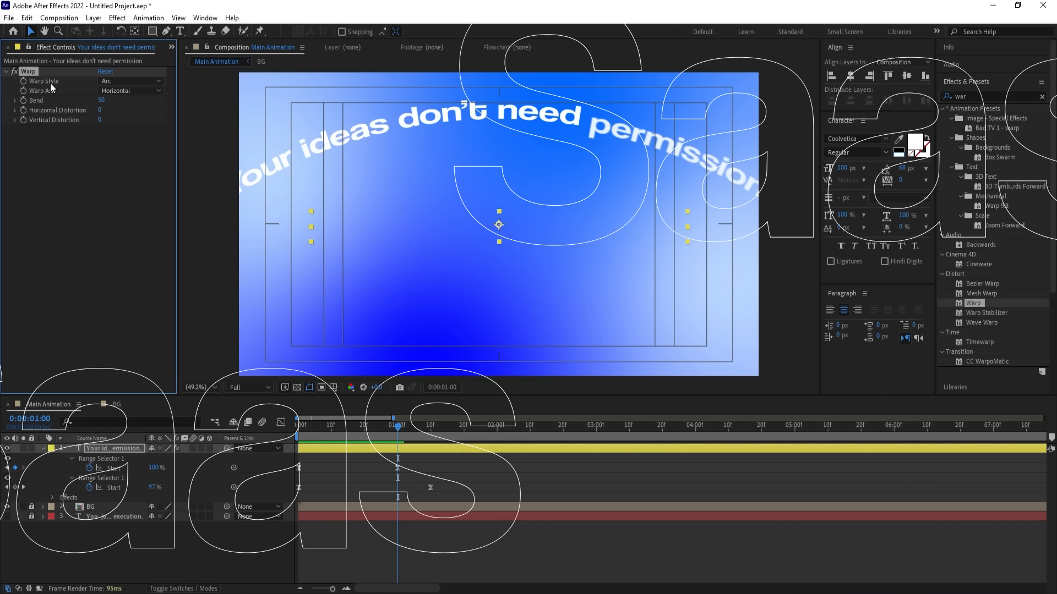
pyautogui.click(104, 81)
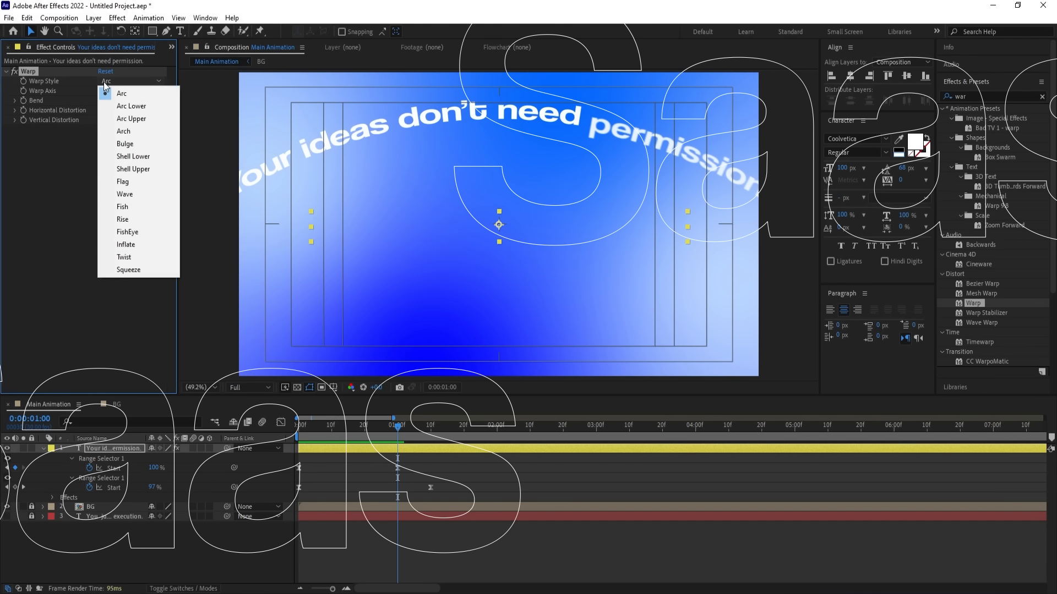
pyautogui.click(127, 231)
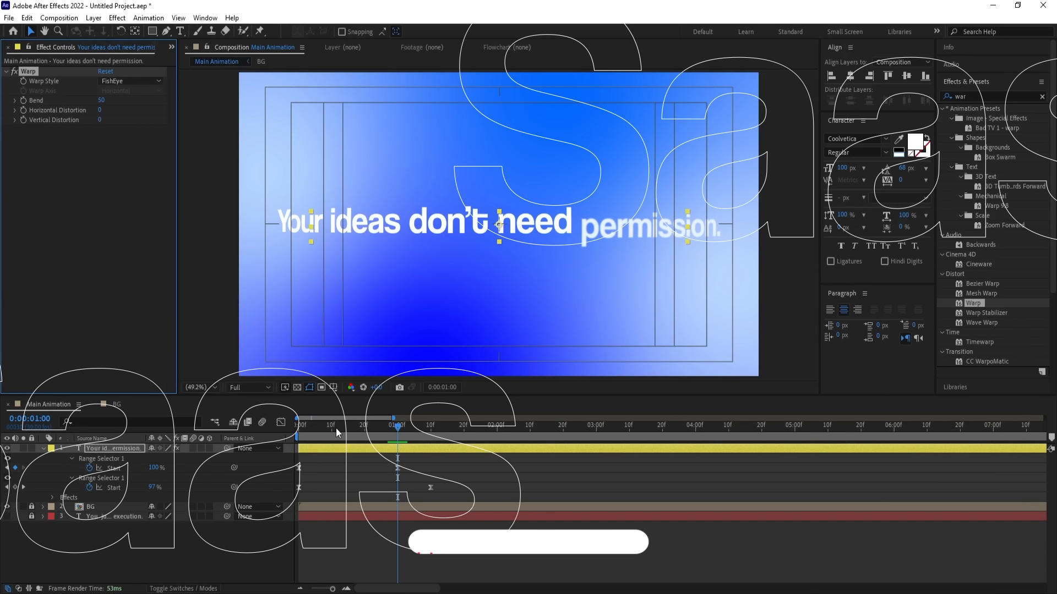
# Add a keyframe for the Warp effect's Bend at 0:00:00:00 and show the layer's modified properties in the timeline
pyautogui.moveTo(336, 428); pyautogui.dragTo(273, 428)
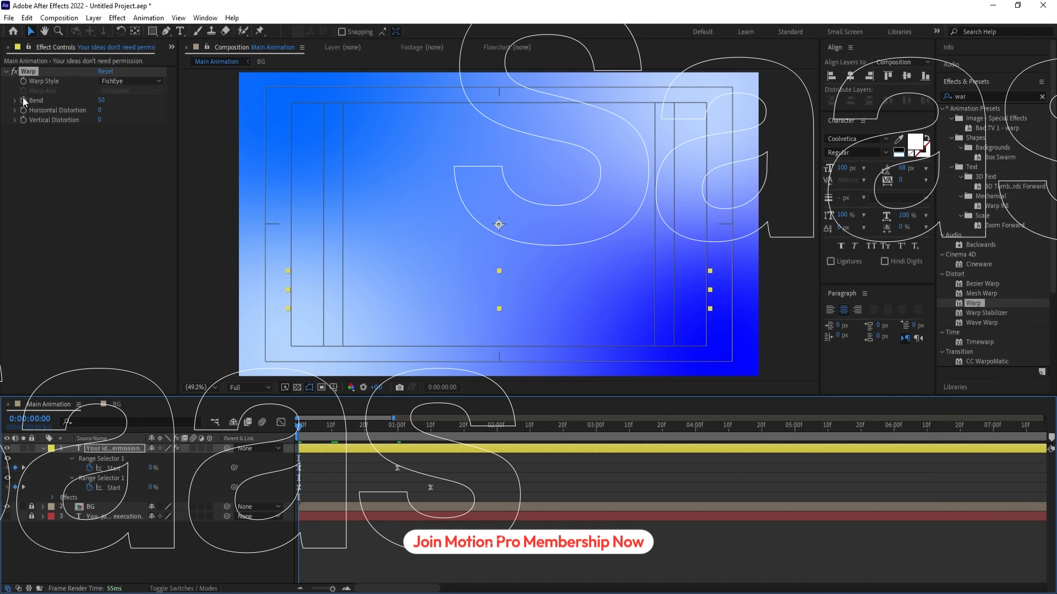
pyautogui.click(23, 101)
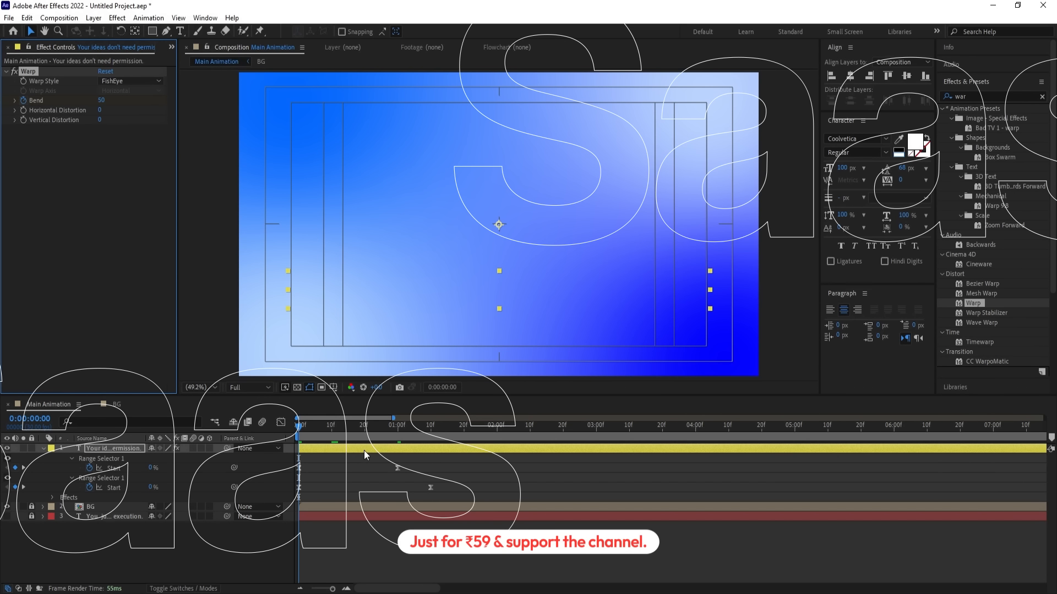
pyautogui.press('u')
pyautogui.press('u')
pyautogui.press('u')
# Set the Warp effect's Bend to 0 at 0:00:01:00
pyautogui.click(404, 427)
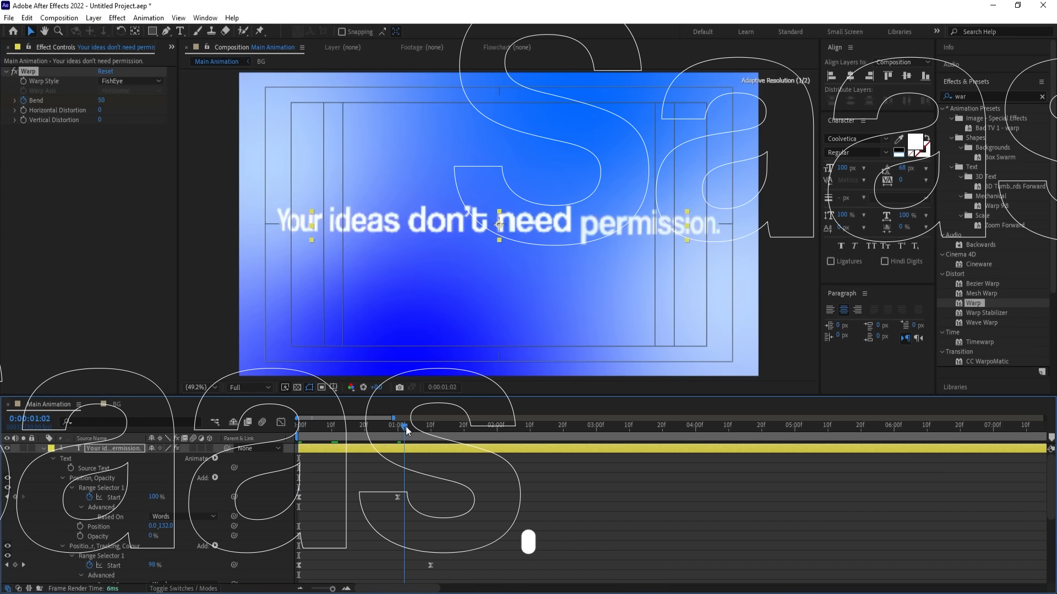
pyautogui.click(398, 427)
pyautogui.scroll(-5, 404, 494)
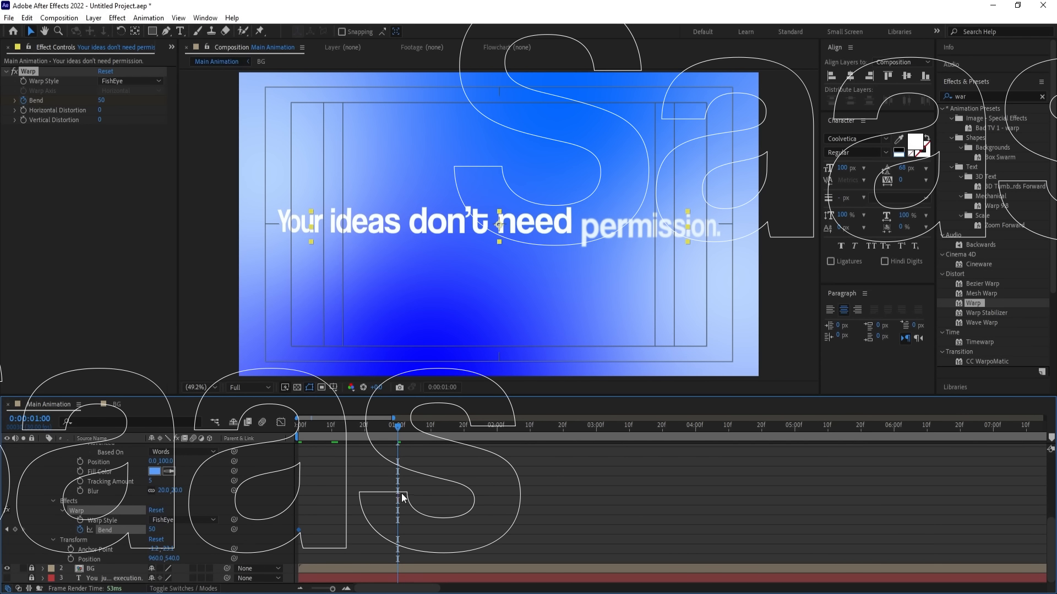
pyautogui.click(152, 530)
pyautogui.press('Return')
# Ease the two Bend keyframes, reshape their speed graph to peak early with a long slow-down, and preview the motion
pyautogui.moveTo(449, 520); pyautogui.dragTo(269, 544)
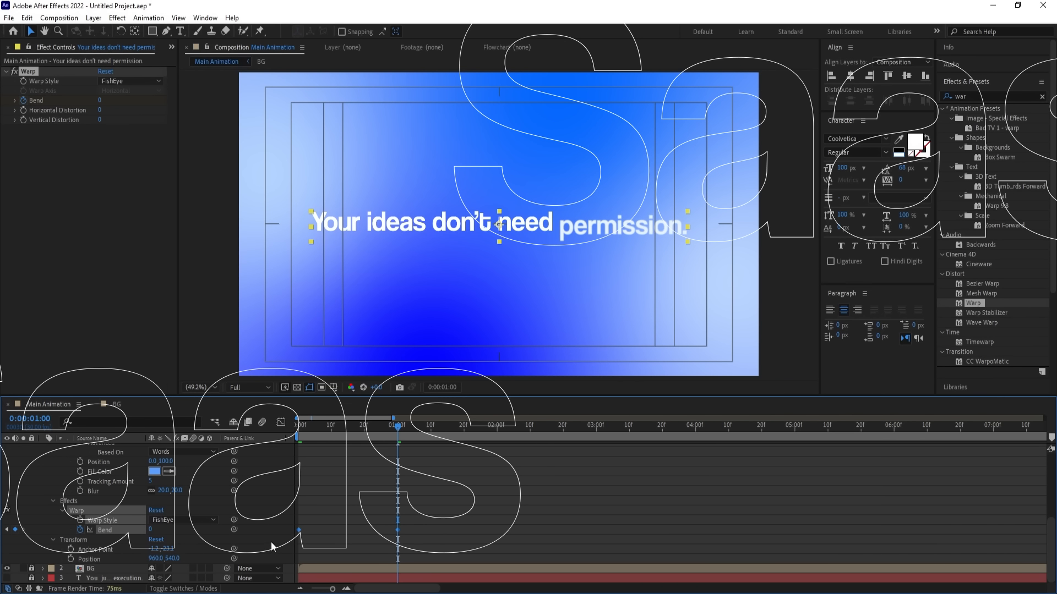
pyautogui.click(282, 423)
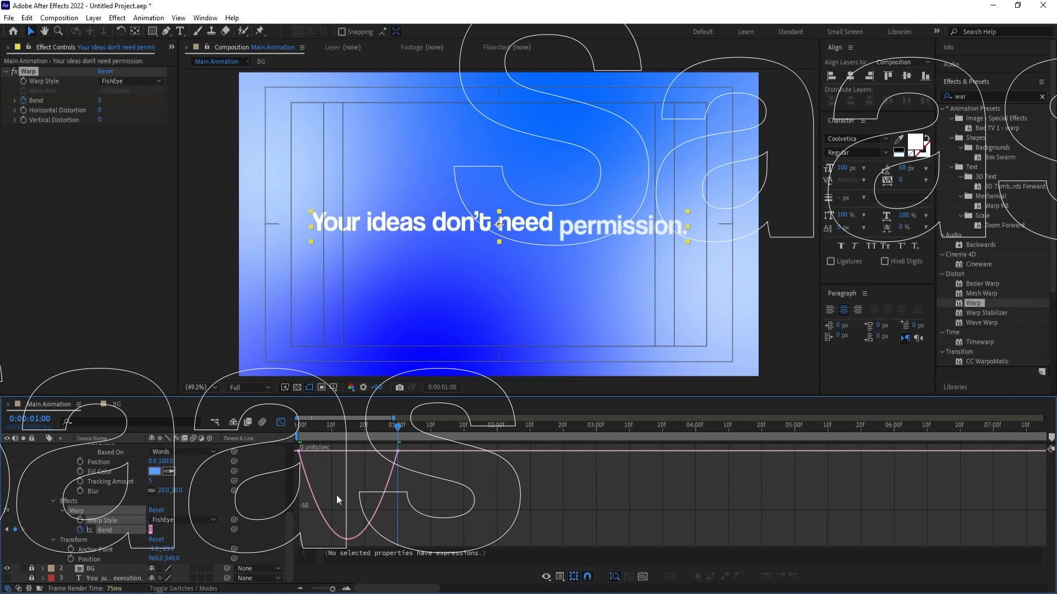
pyautogui.moveTo(381, 452); pyautogui.dragTo(301, 455)
pyautogui.press('Home')
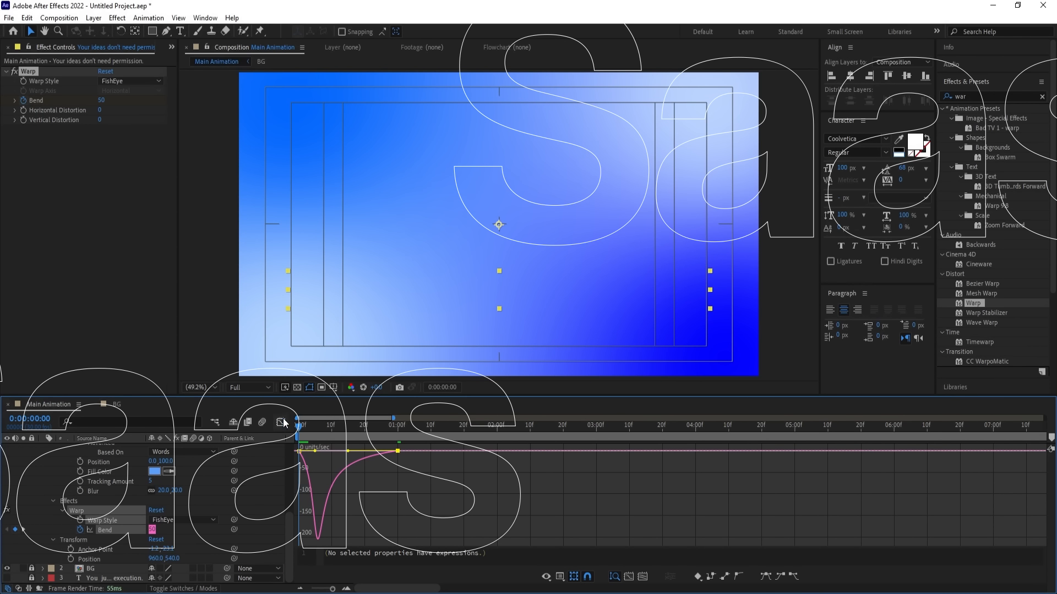
pyautogui.click(281, 422)
pyautogui.press('space')
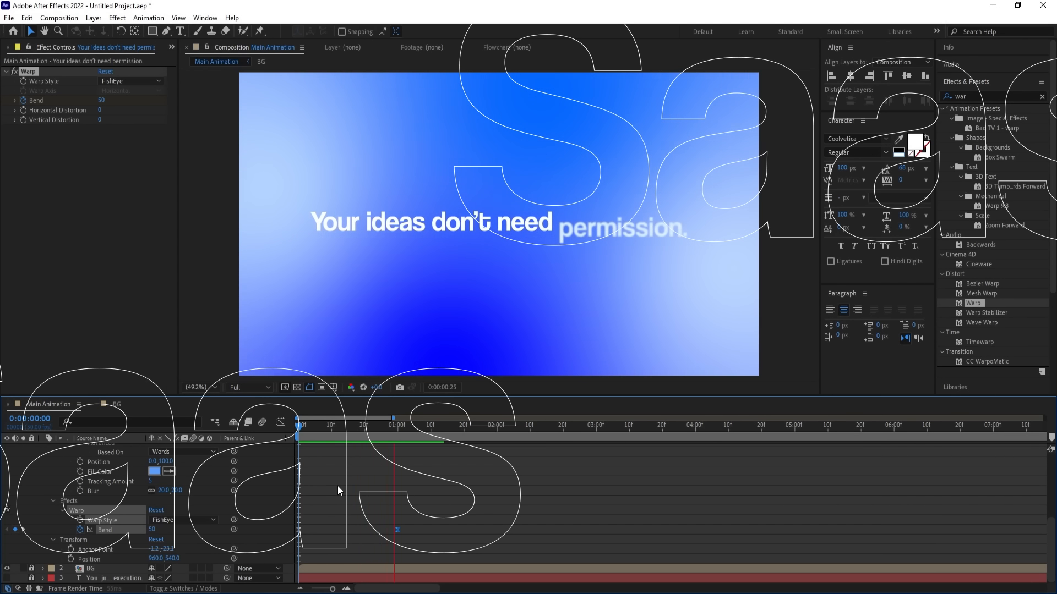
pyautogui.press('space')
# Collapse the text layer's properties and preview the warped text animation from the start
pyautogui.scroll(3, 352, 487)
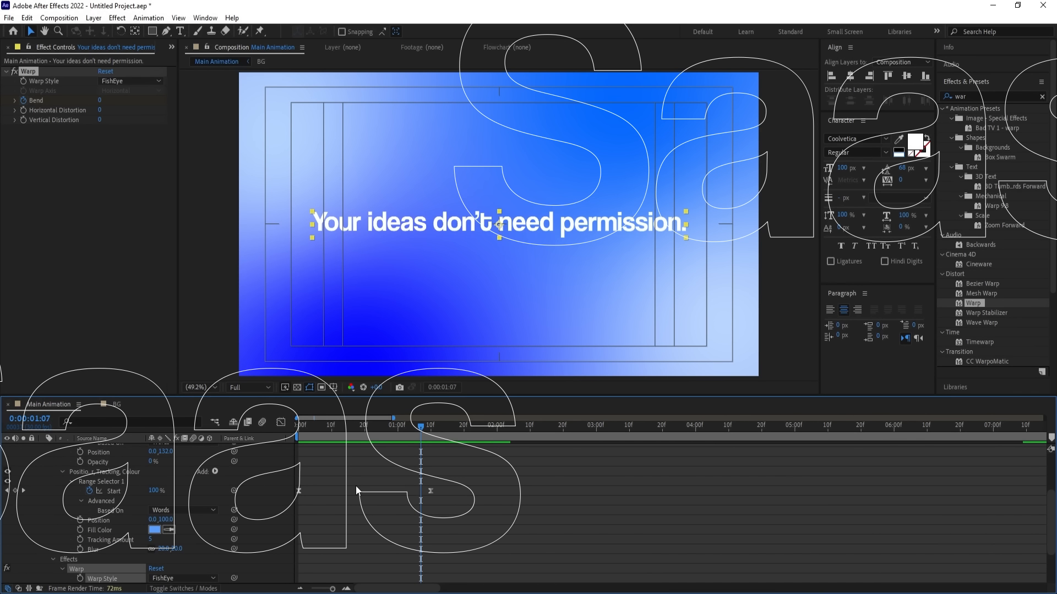
pyautogui.press('Home')
pyautogui.scroll(3, 333, 463)
pyautogui.click(333, 482)
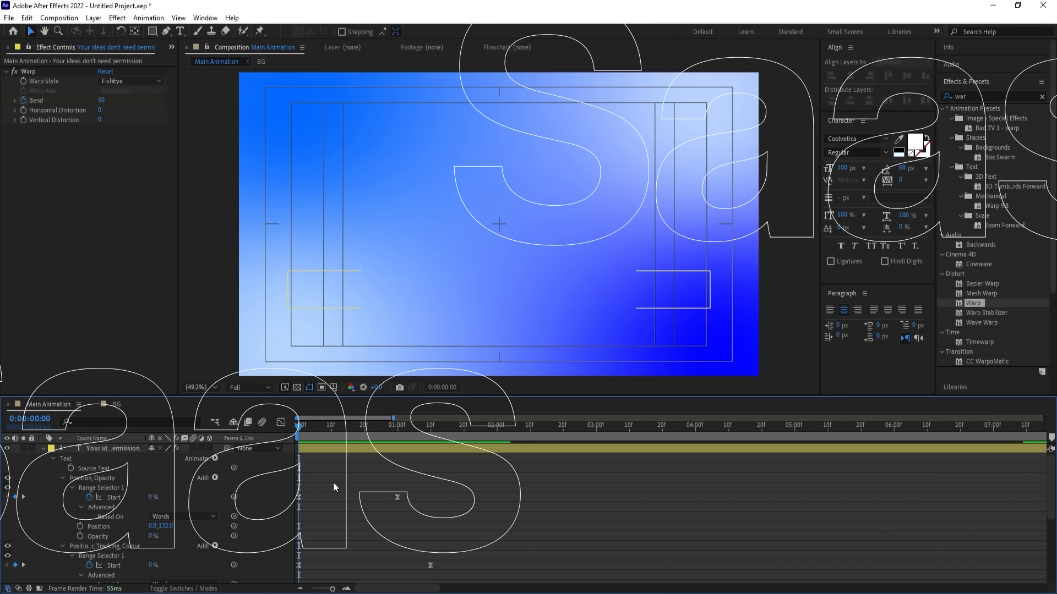
pyautogui.press('u')
pyautogui.press('space')
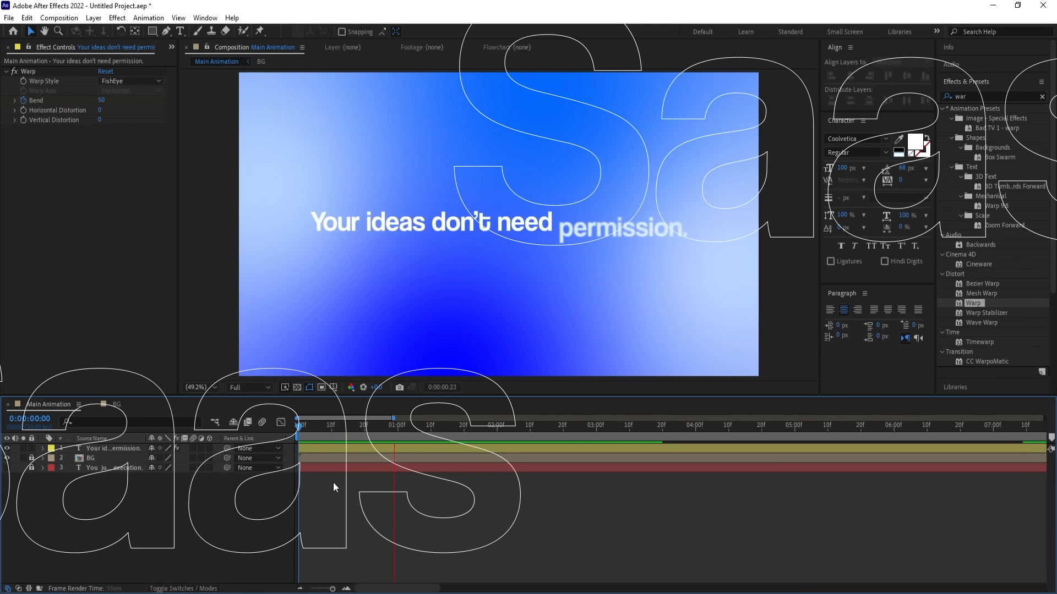
pyautogui.press('space')
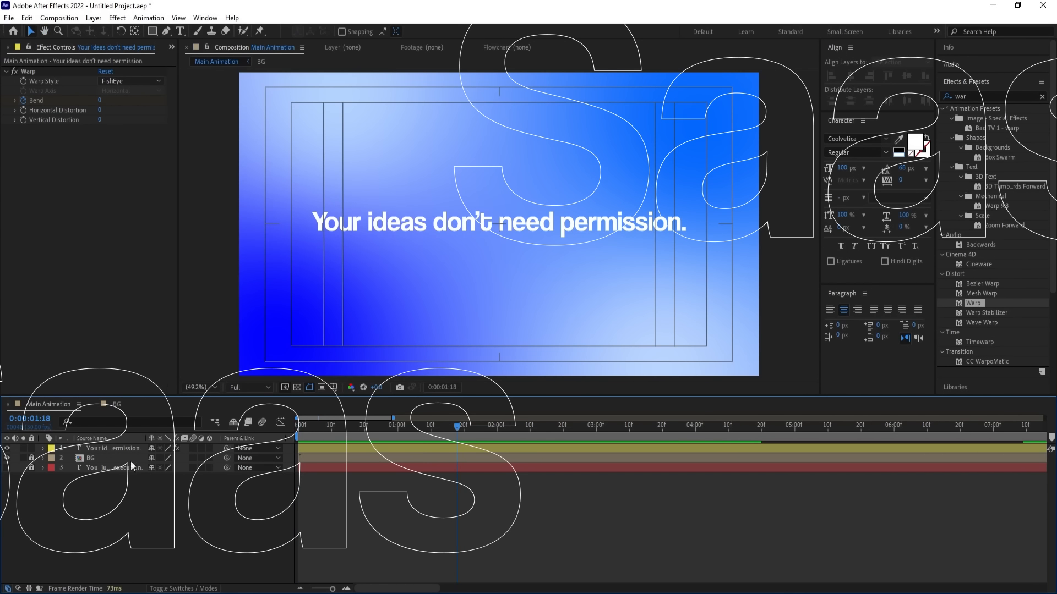
# Unlock the "You just need an execution." layer, move it to the top of the stack, and make it visible and soloed
pyautogui.click(32, 468)
pyautogui.moveTo(79, 469); pyautogui.dragTo(20, 447)
pyautogui.click(8, 449)
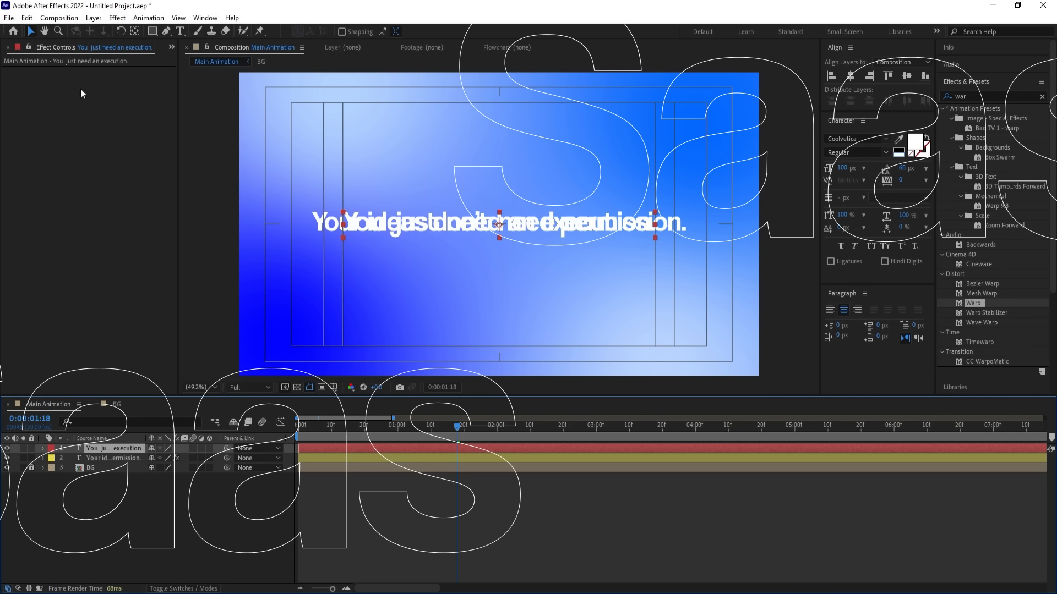
pyautogui.click(22, 449)
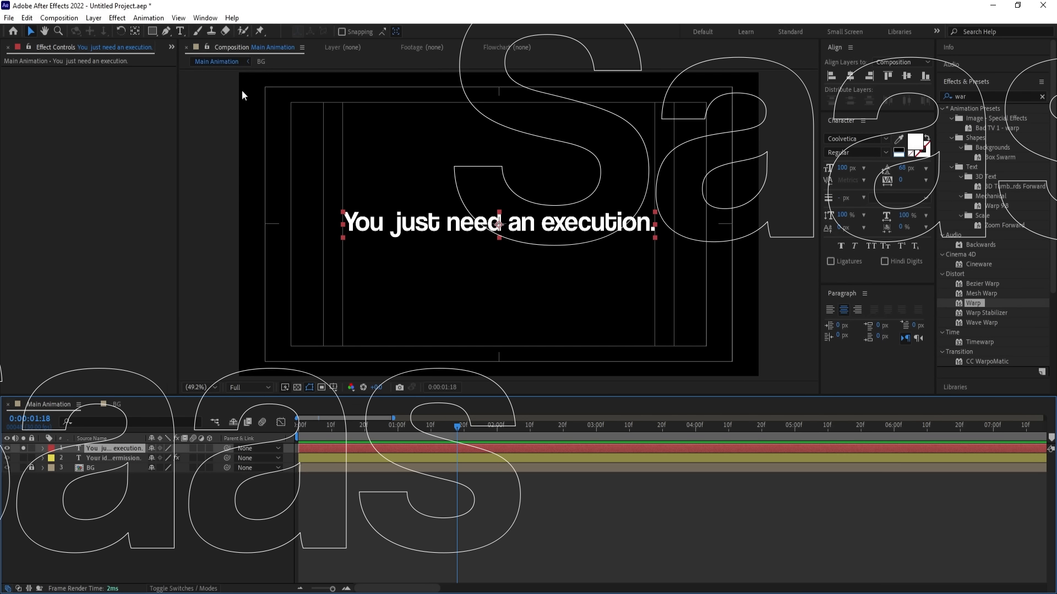
# Copy the full text of the "You just need an execution." layer, turn off its solo and delete the layer
pyautogui.click(180, 31)
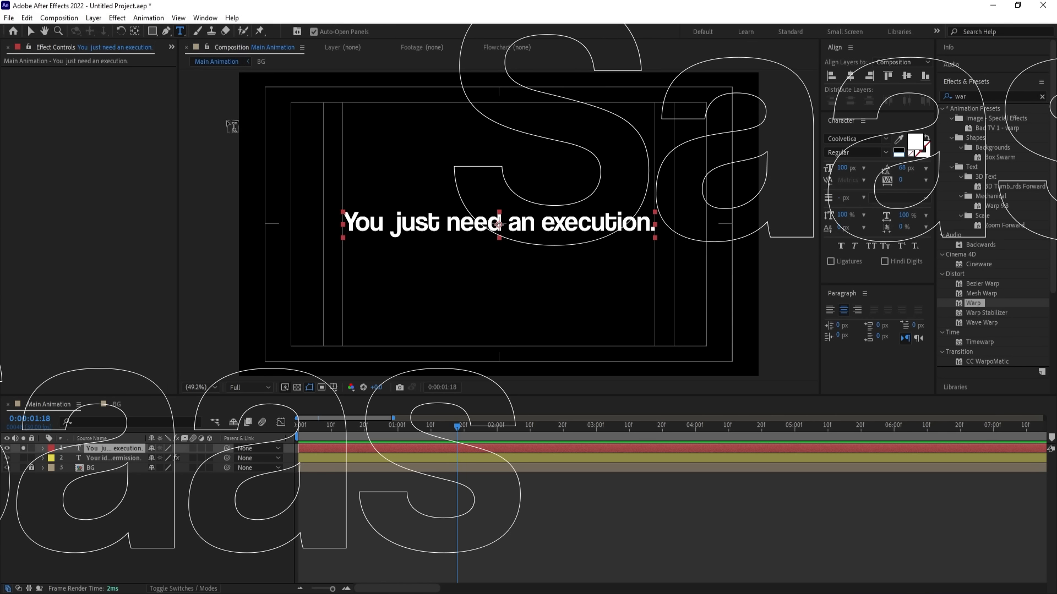
pyautogui.tripleClick(464, 234)
pyautogui.hotkey('ctrl', 'c')
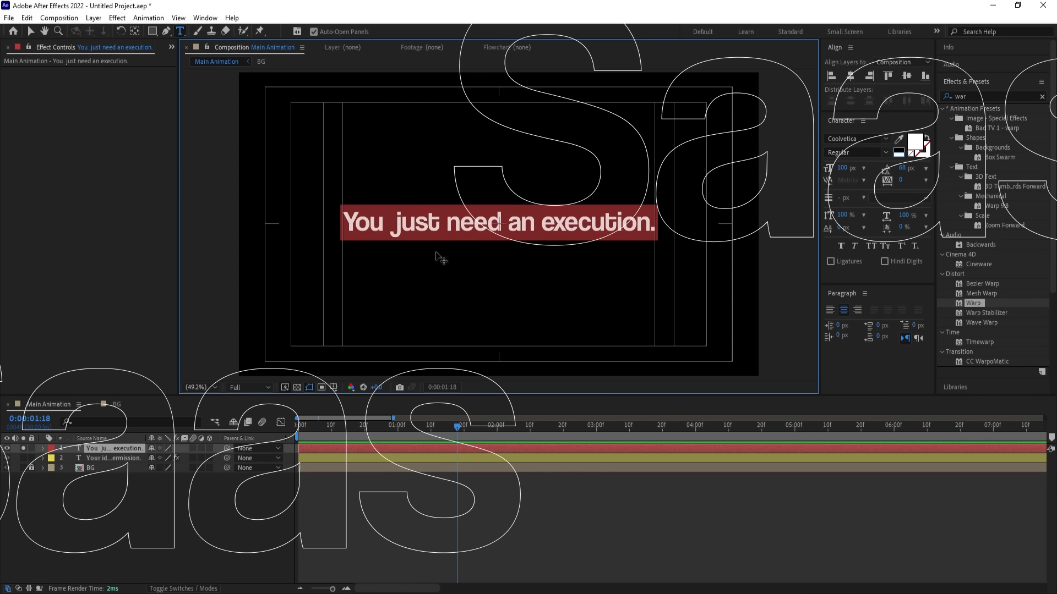
pyautogui.click(84, 536)
pyautogui.click(22, 449)
pyautogui.click(121, 451)
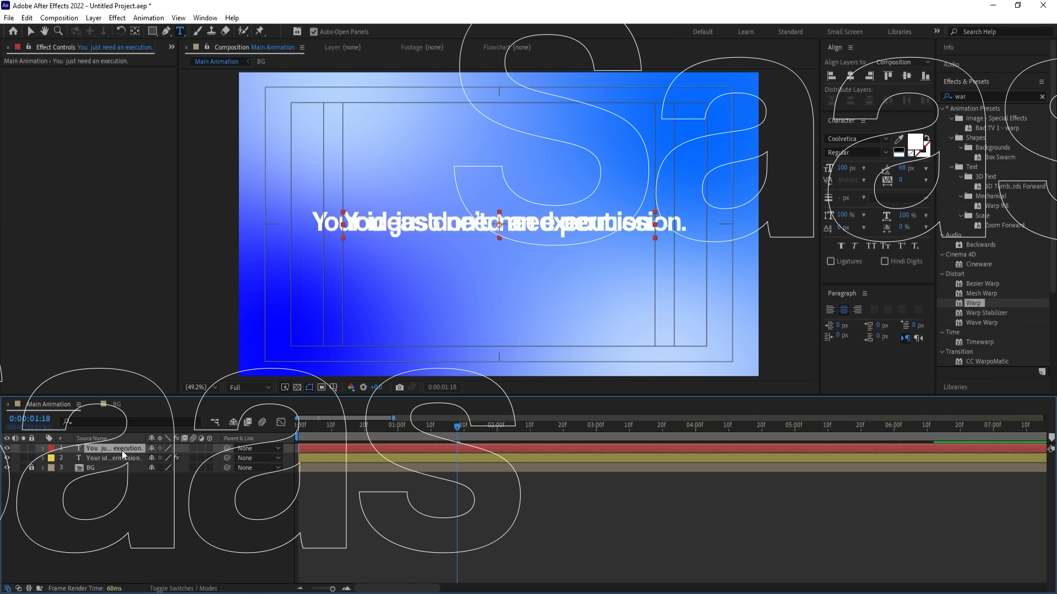
pyautogui.press('Delete')
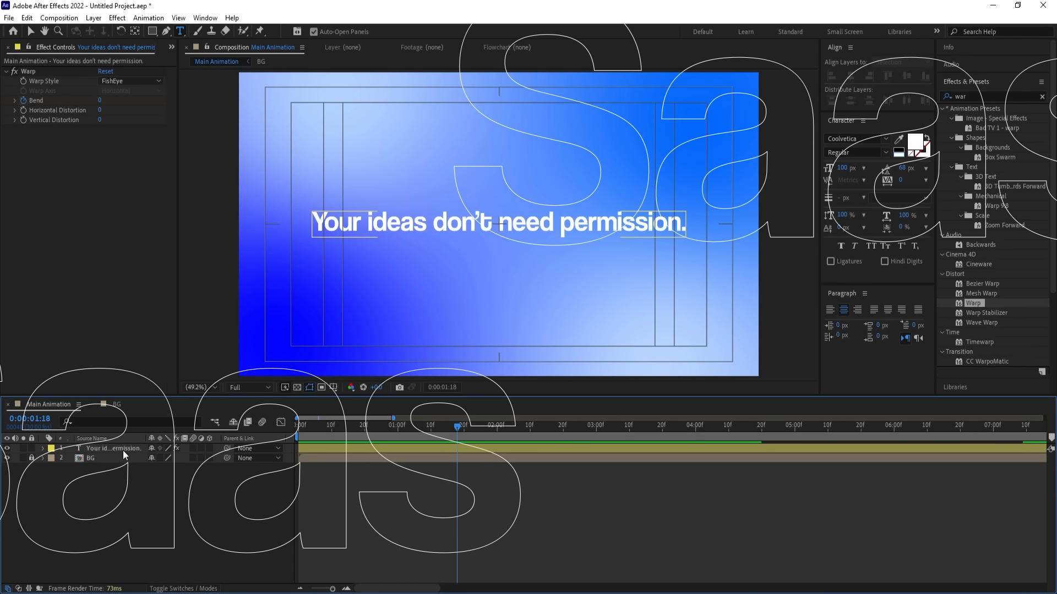
# Duplicate the "Your ideas don't need permission." layer, solo the copy and replace its text with the copied "You just need an execution."
pyautogui.click(124, 450)
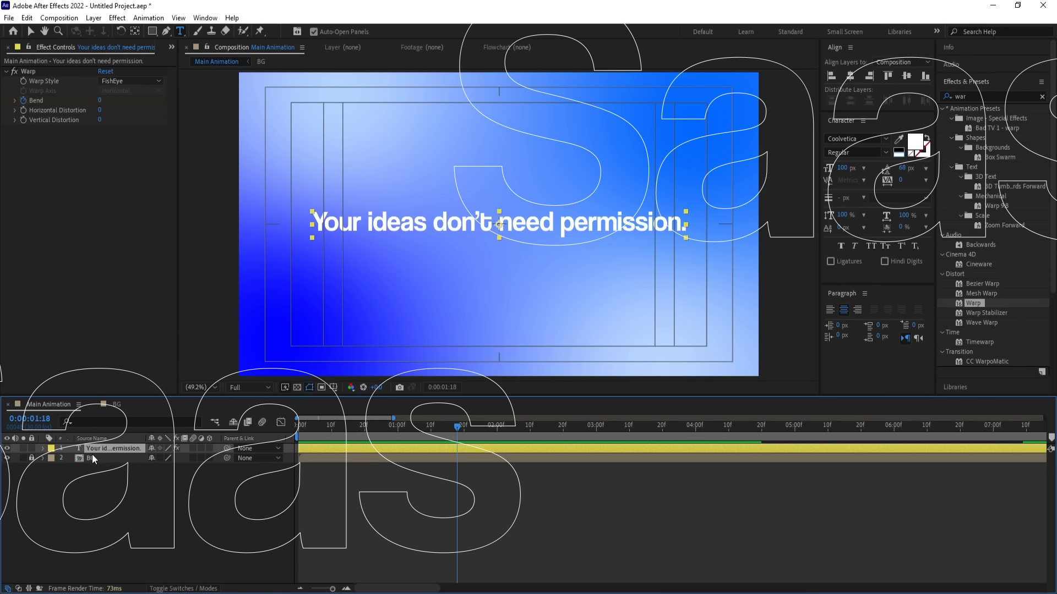
pyautogui.hotkey('ctrl', 'd')
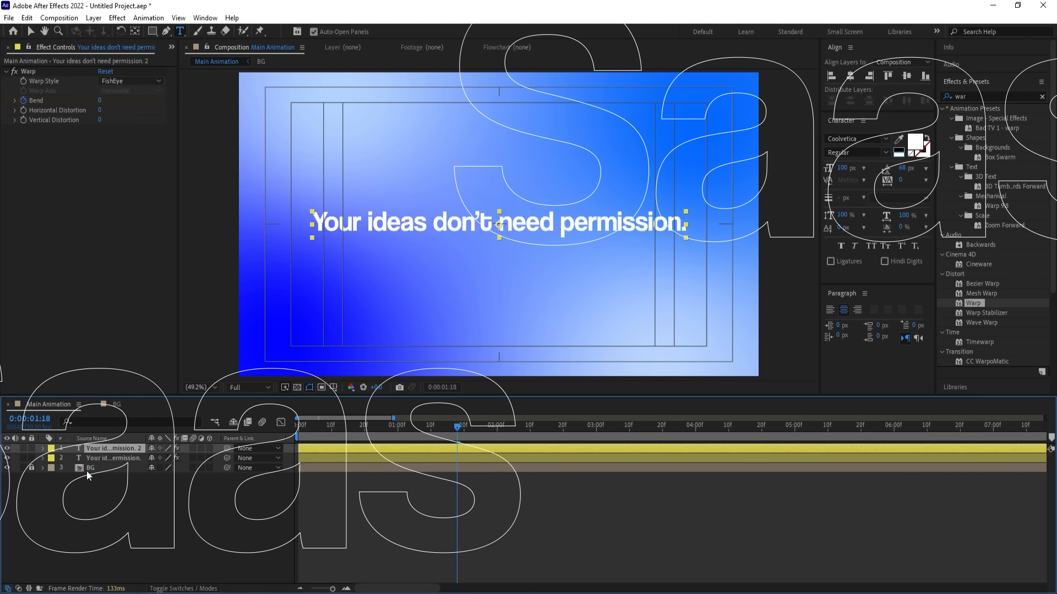
pyautogui.click(22, 449)
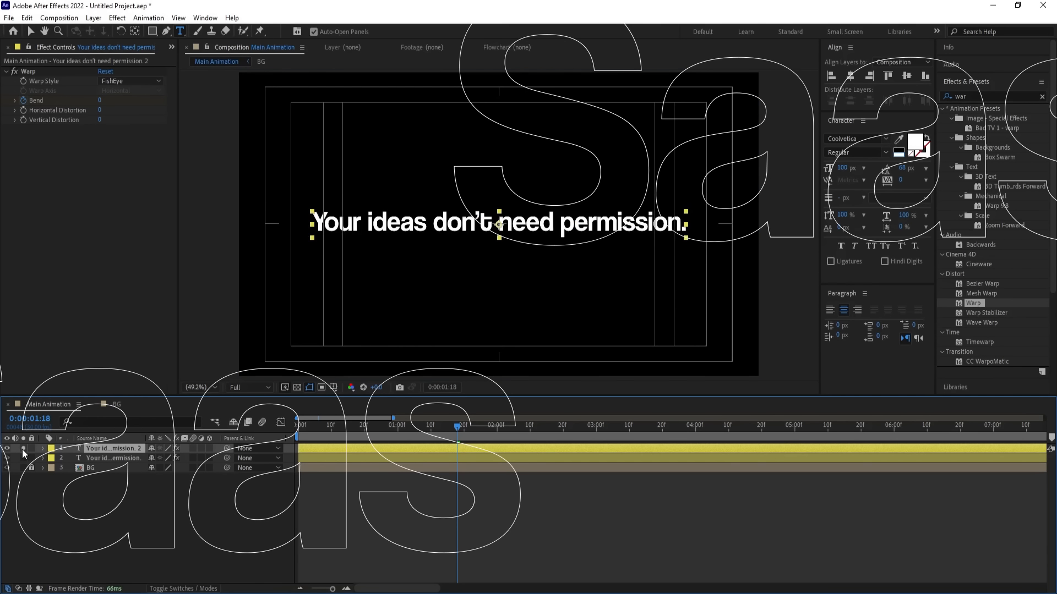
pyautogui.tripleClick(512, 234)
pyautogui.hotkey('ctrl', 'v')
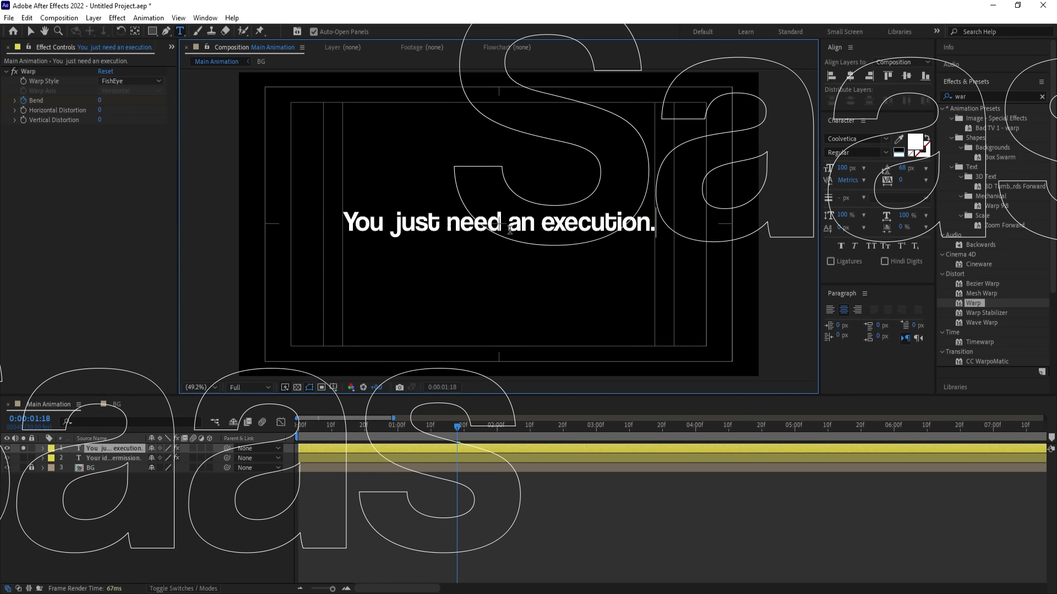
# Preview the soloed "You just need an execution." text animation from the start and turn off the layer's solo
pyautogui.click(443, 514)
pyautogui.moveTo(417, 432); pyautogui.dragTo(287, 444)
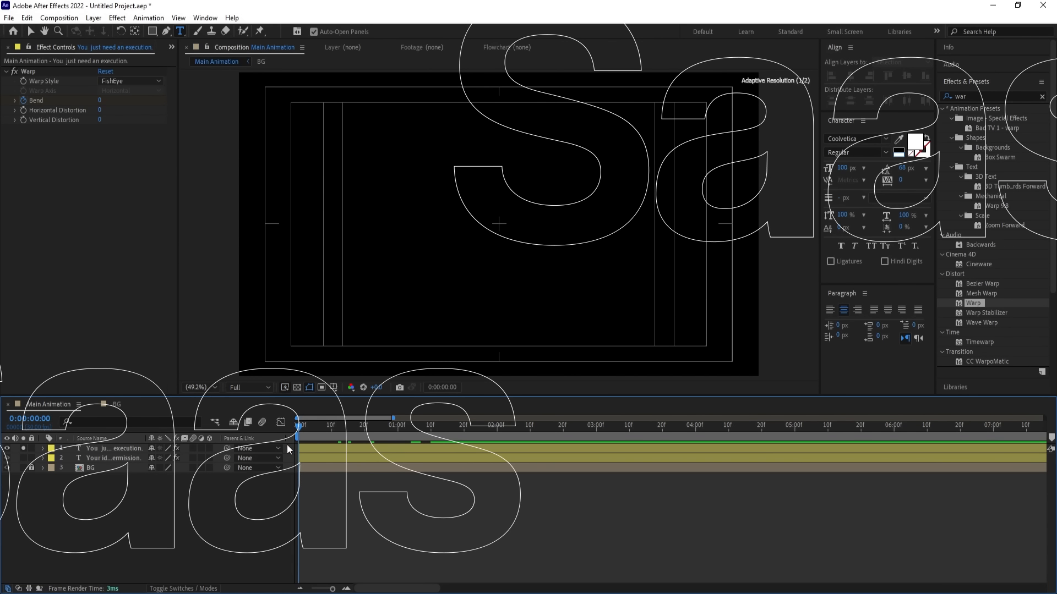
pyautogui.press('space')
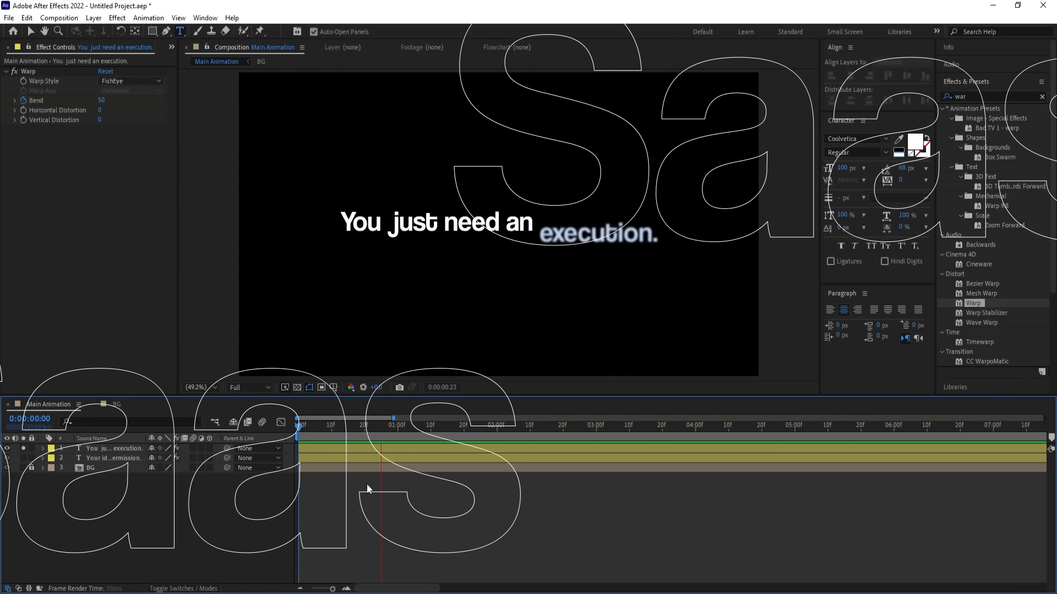
pyautogui.press('space')
pyautogui.click(24, 448)
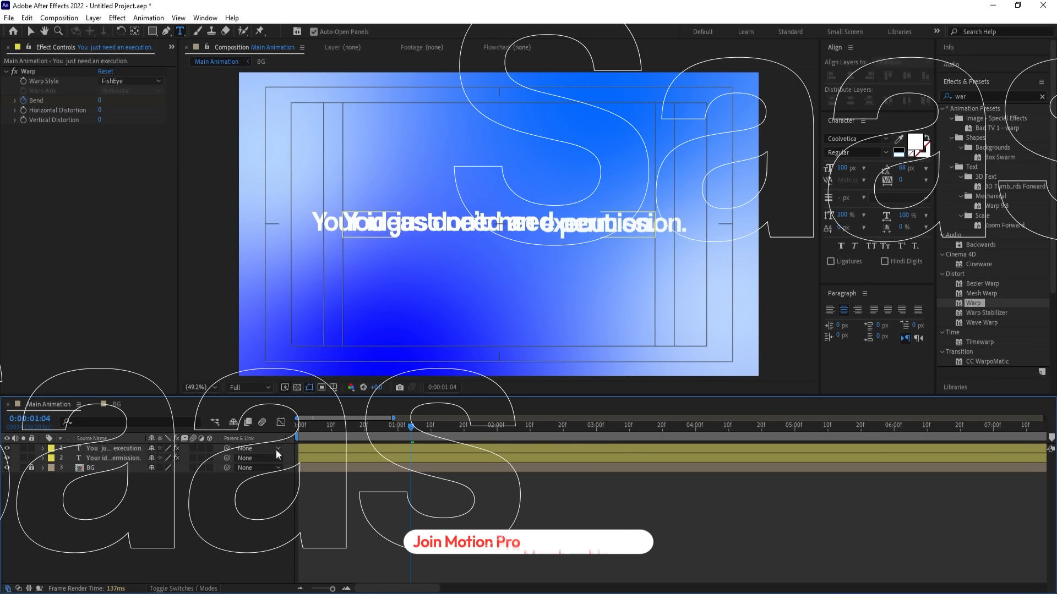
# Shift the "You just need an execution." layer to start at about 0:00:02:27 and preview the composition from the beginning
pyautogui.moveTo(312, 427); pyautogui.dragTo(617, 451)
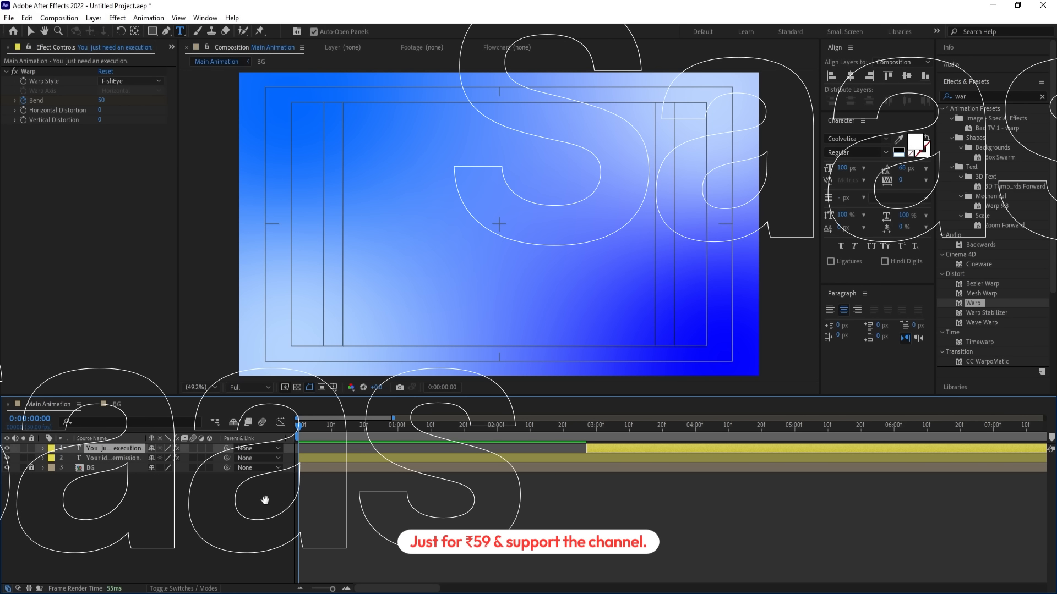
pyautogui.press('space')
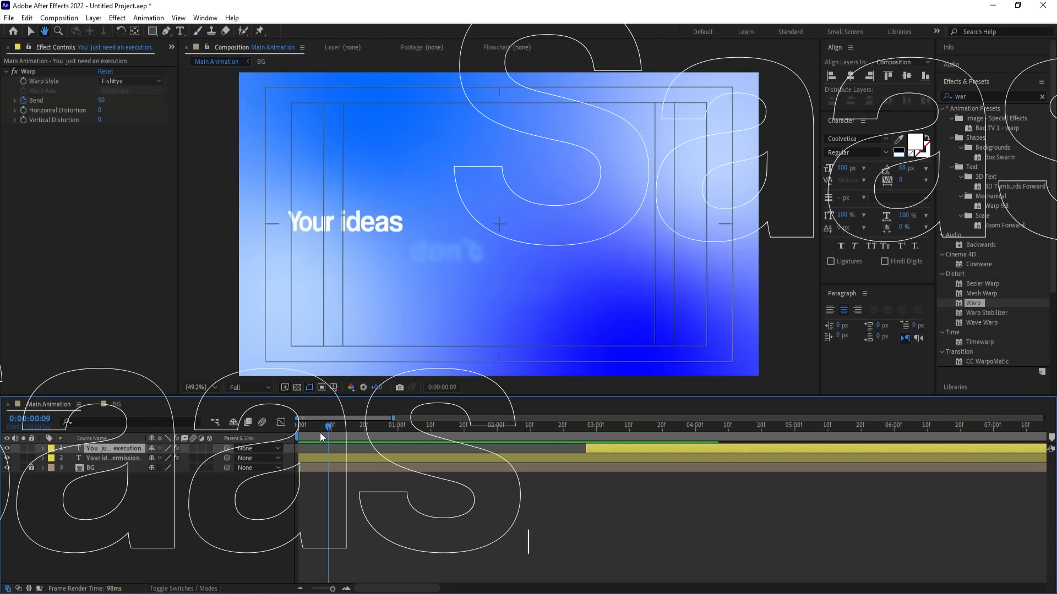
pyautogui.press('space')
# Keyframe the "Your ideas don't need permission." layer's Scale from 100% at 0:00:00:00 to 90% at 0:00:03:00, and preview it
pyautogui.click(113, 458)
pyautogui.press('s')
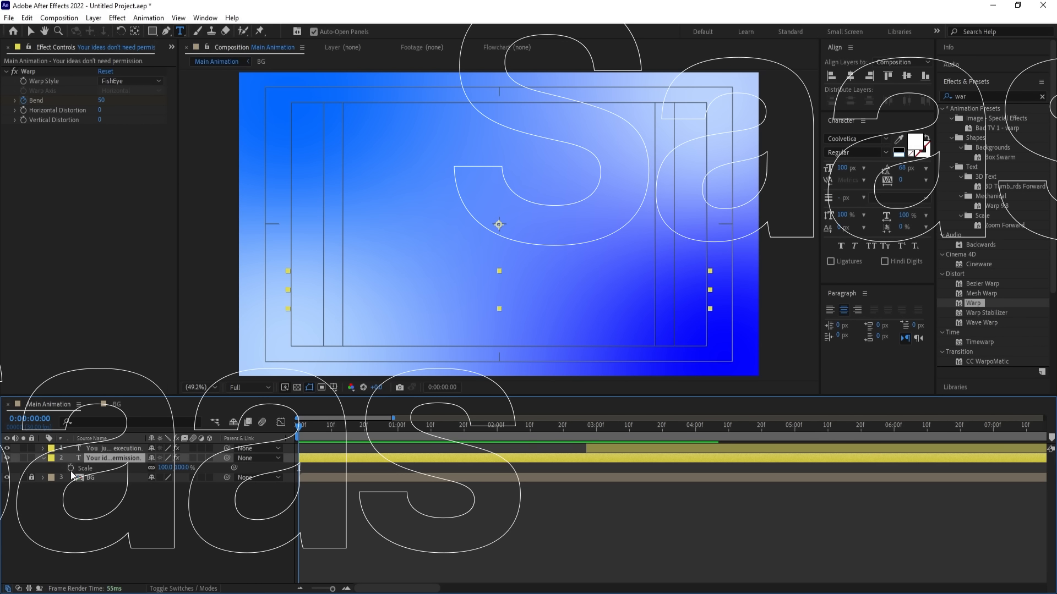
pyautogui.click(71, 468)
pyautogui.moveTo(523, 427); pyautogui.dragTo(596, 435)
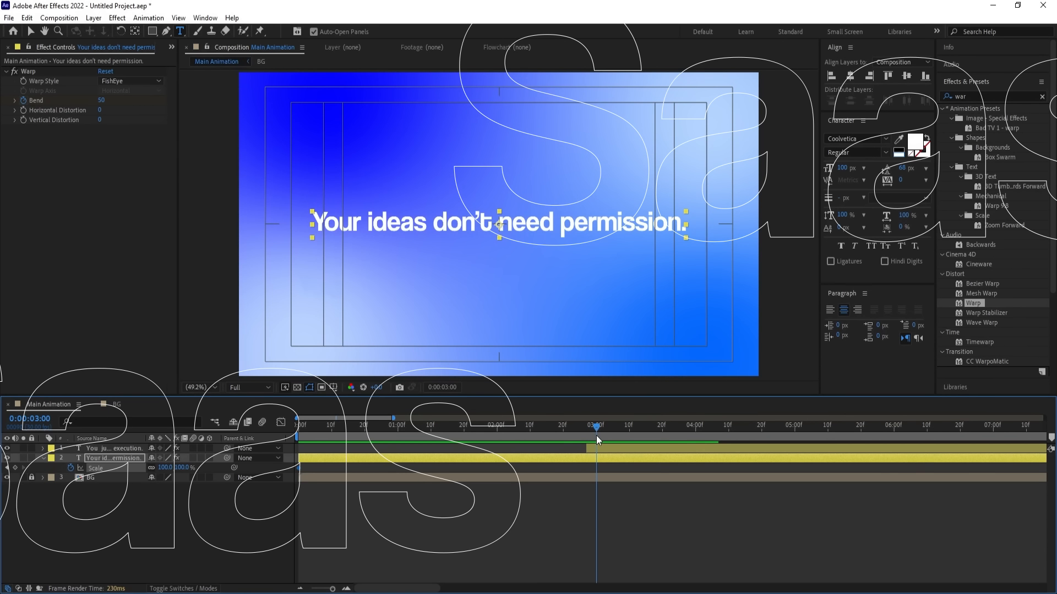
pyautogui.click(165, 468)
pyautogui.write('90')
pyautogui.press('Return')
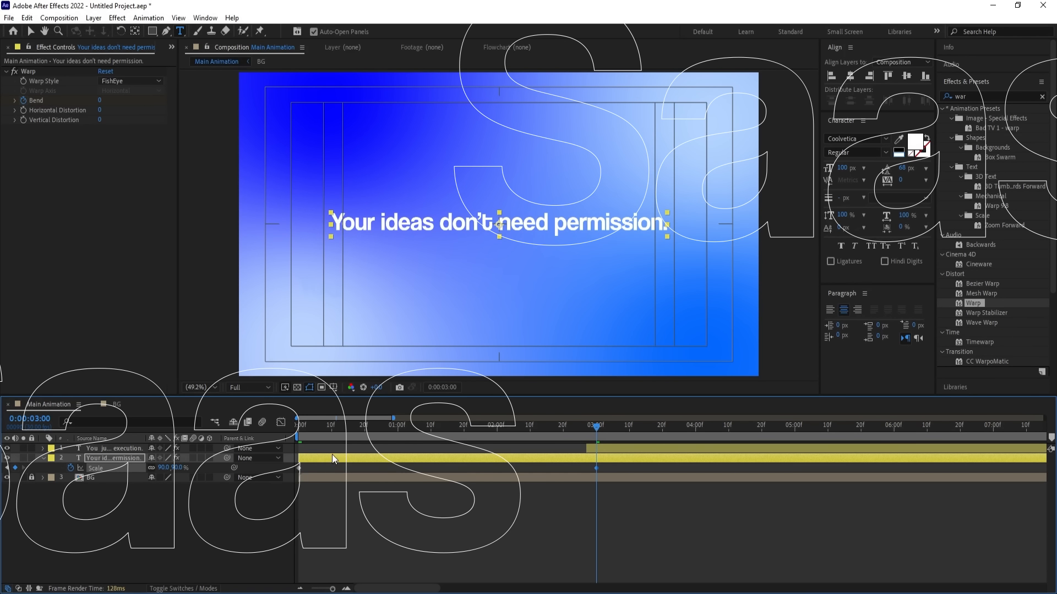
pyautogui.click(305, 429)
pyautogui.moveTo(306, 427); pyautogui.dragTo(287, 439)
pyautogui.press('space')
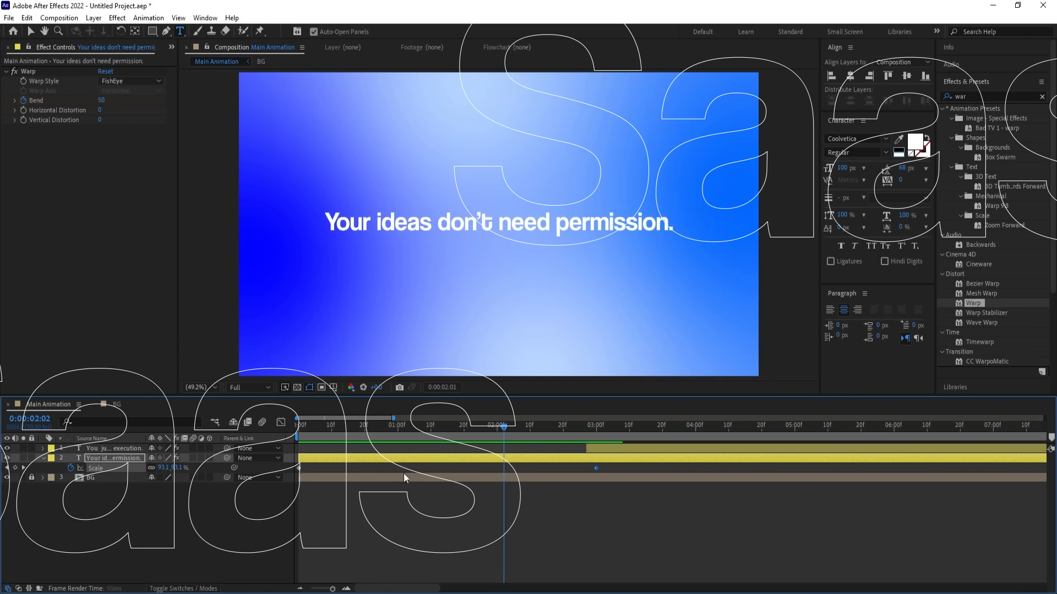
pyautogui.press('space')
# Keyframe the "Your ideas don't need permission." layer's Opacity from 100% at 0:00:02:10 to 0% at 0:00:02:26, and preview the fade-out
pyautogui.moveTo(496, 431); pyautogui.dragTo(530, 431)
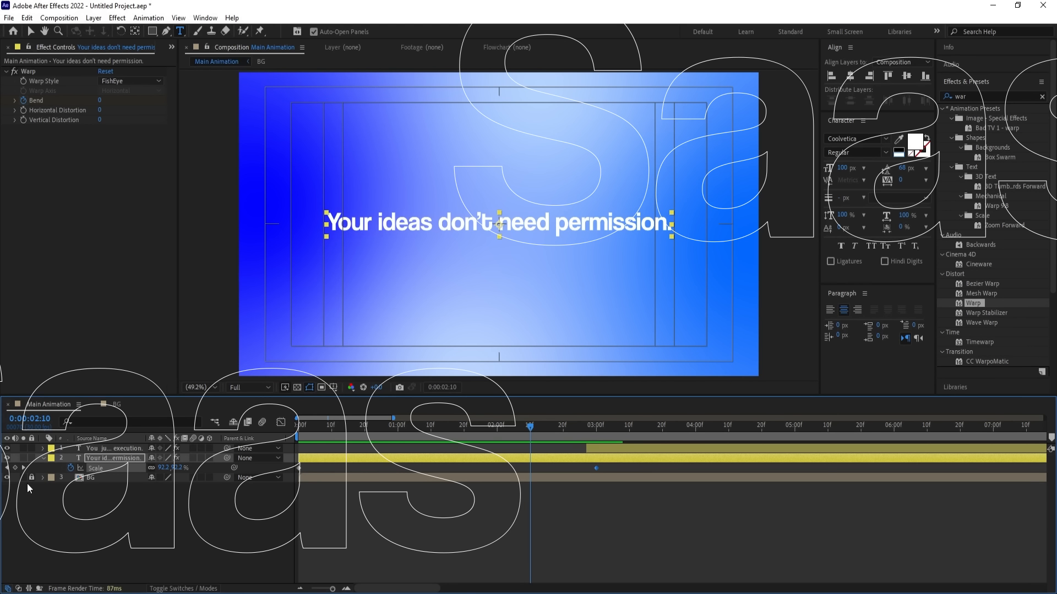
pyautogui.press('t')
pyautogui.click(70, 467)
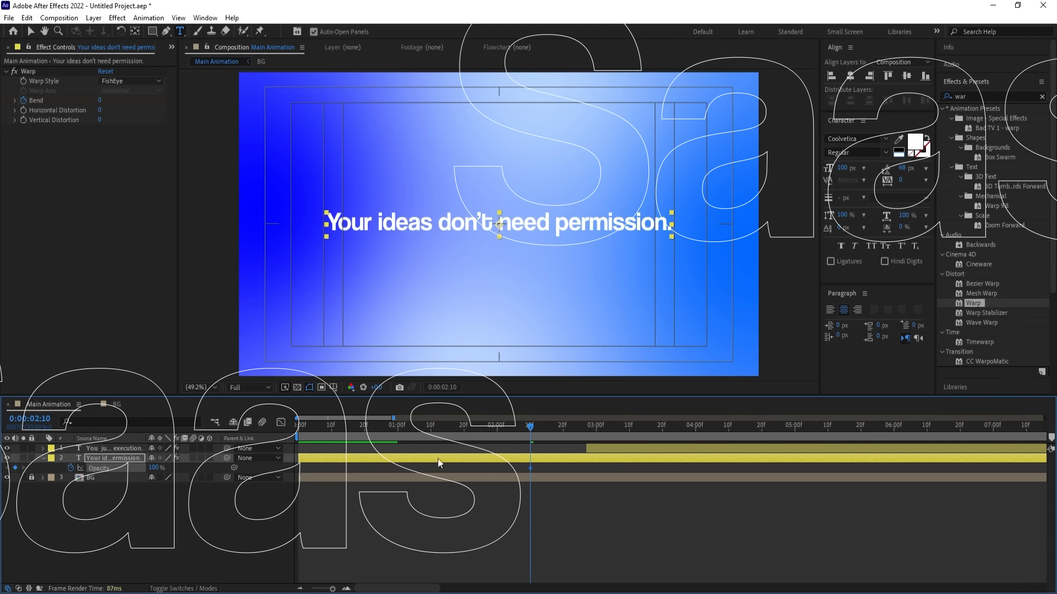
pyautogui.moveTo(563, 430); pyautogui.dragTo(583, 430)
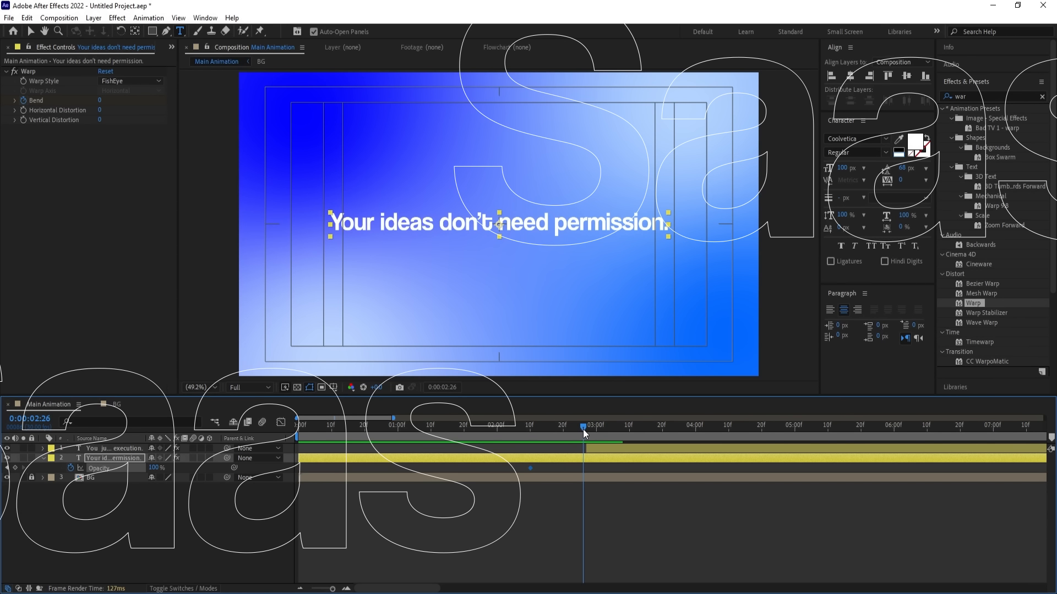
pyautogui.moveTo(154, 467); pyautogui.dragTo(20, 473)
pyautogui.click(526, 430)
pyautogui.press('space')
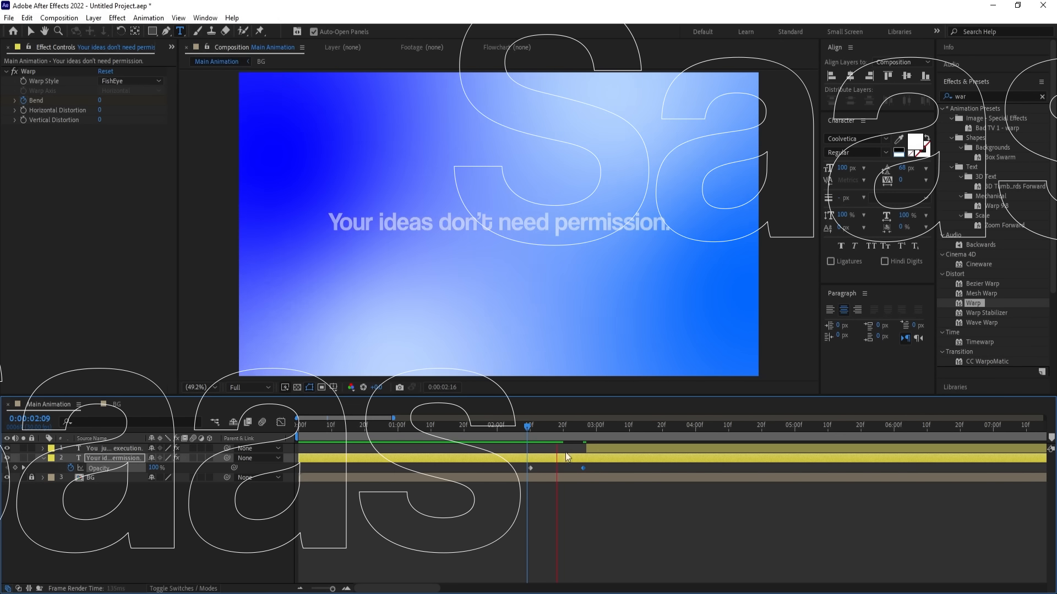
pyautogui.press('space')
# Apply Easy Ease to both Opacity keyframes of the first quote line and play the animation from the start
pyautogui.moveTo(603, 468); pyautogui.dragTo(504, 484)
pyautogui.press('F9')
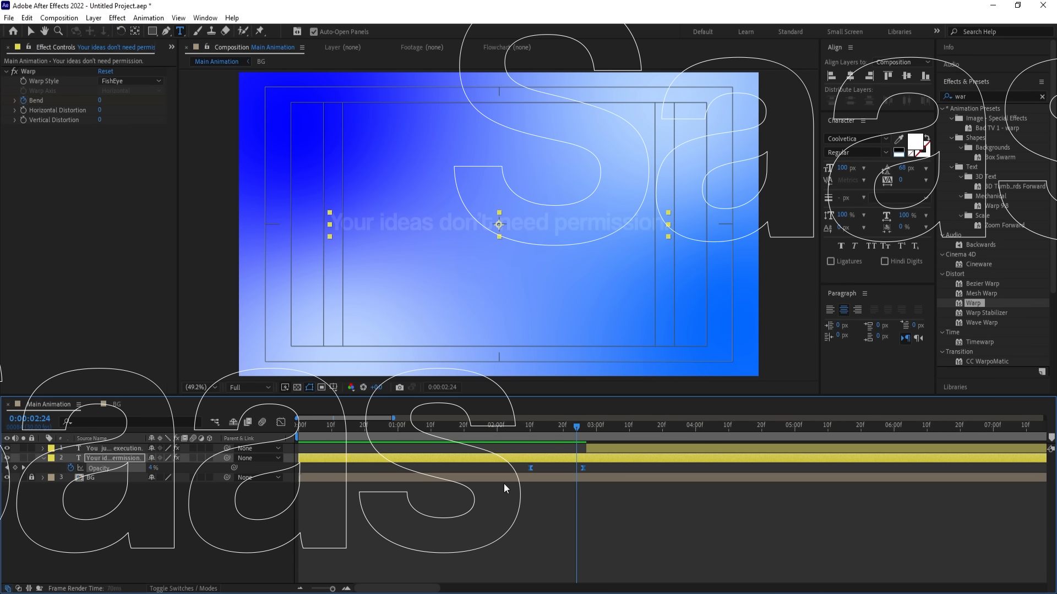
pyautogui.moveTo(418, 431); pyautogui.dragTo(110, 434)
pyautogui.press('space')
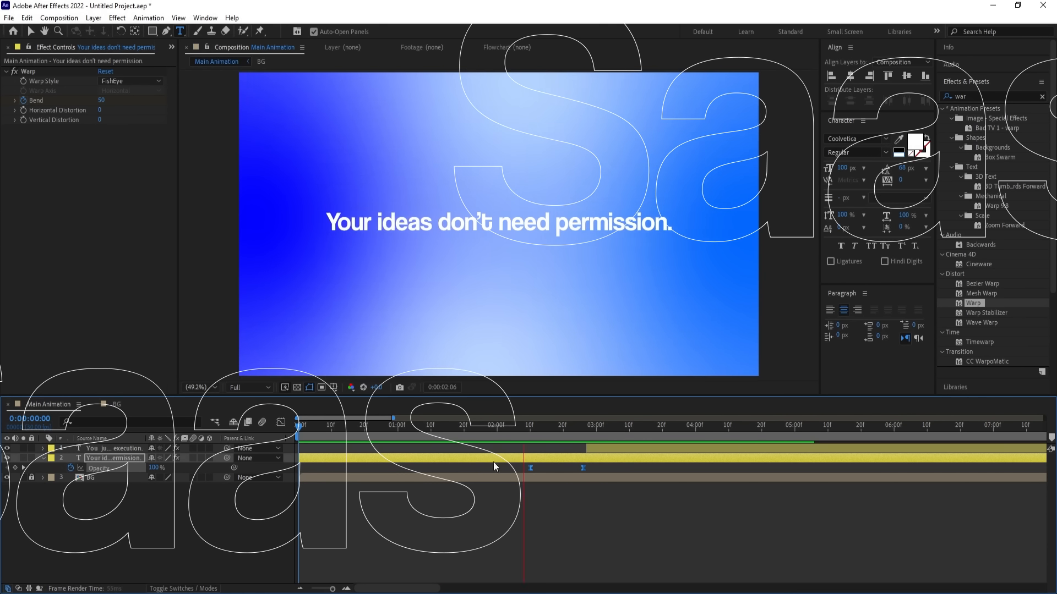
# Stop the preview at 0:00:02:17 and move the start of the "You just need an execution." layer to that time
pyautogui.press('space')
pyautogui.click(606, 451)
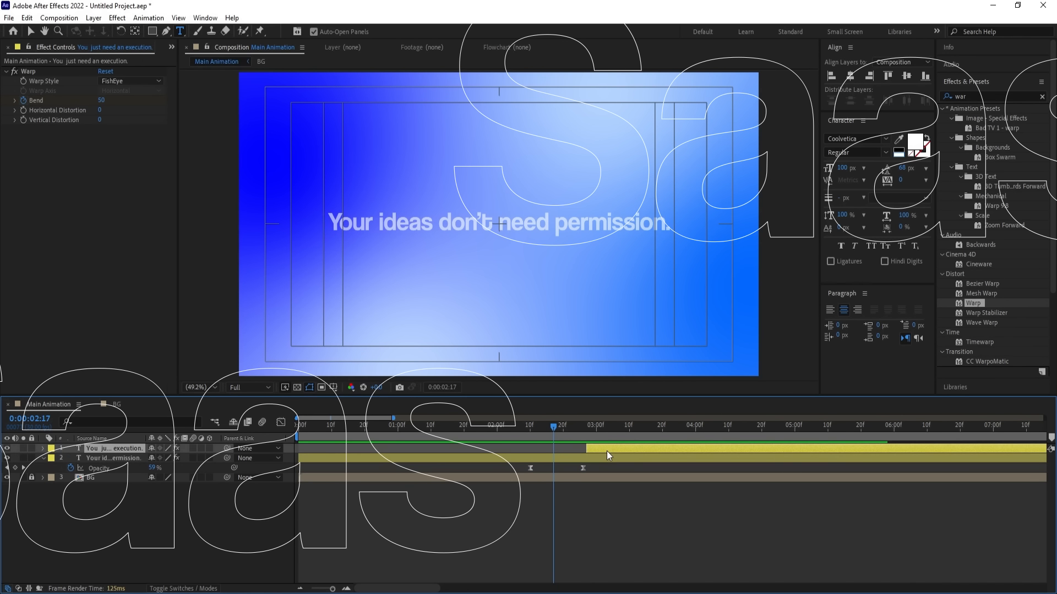
pyautogui.press('[')
# Keyframe the "You just need an execution." layer's Scale from 100% at 0:00:02:17 to 90% at 0:00:05:11, and preview the composition
pyautogui.press('s')
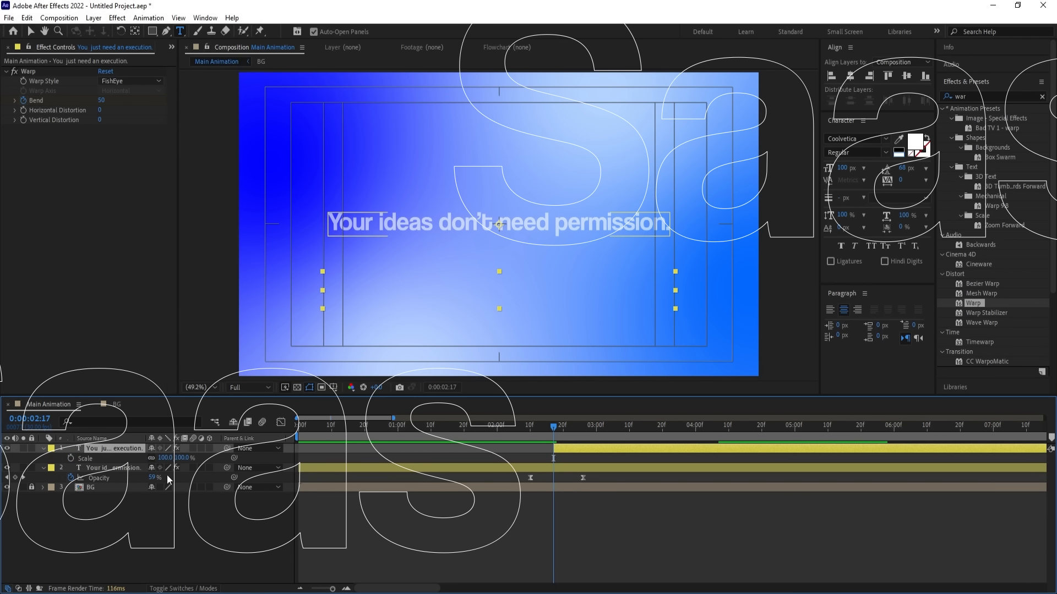
pyautogui.click(71, 459)
pyautogui.moveTo(752, 431); pyautogui.dragTo(830, 432)
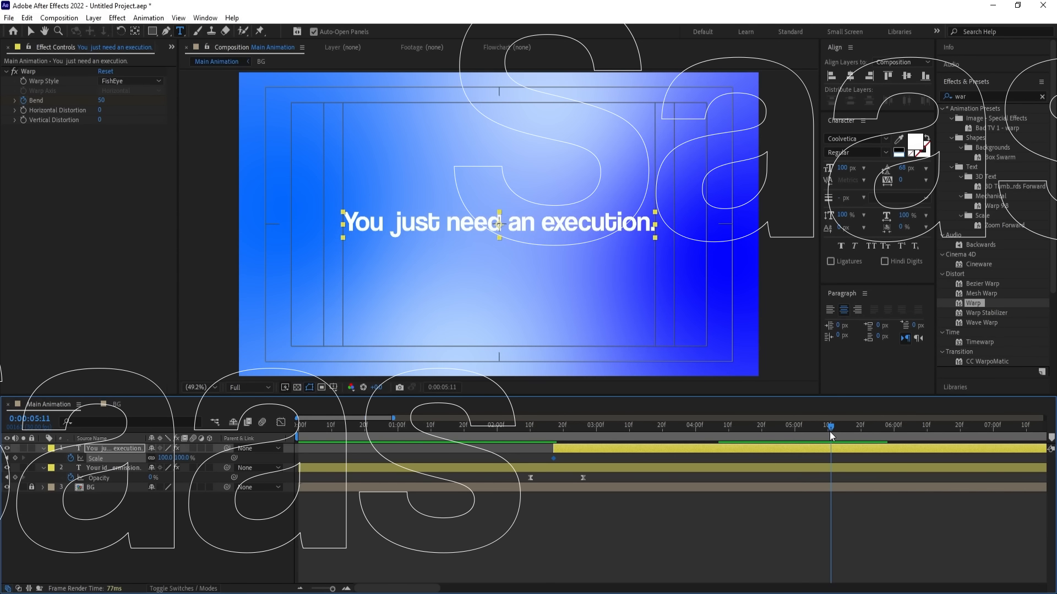
pyautogui.click(168, 457)
pyautogui.press('Return')
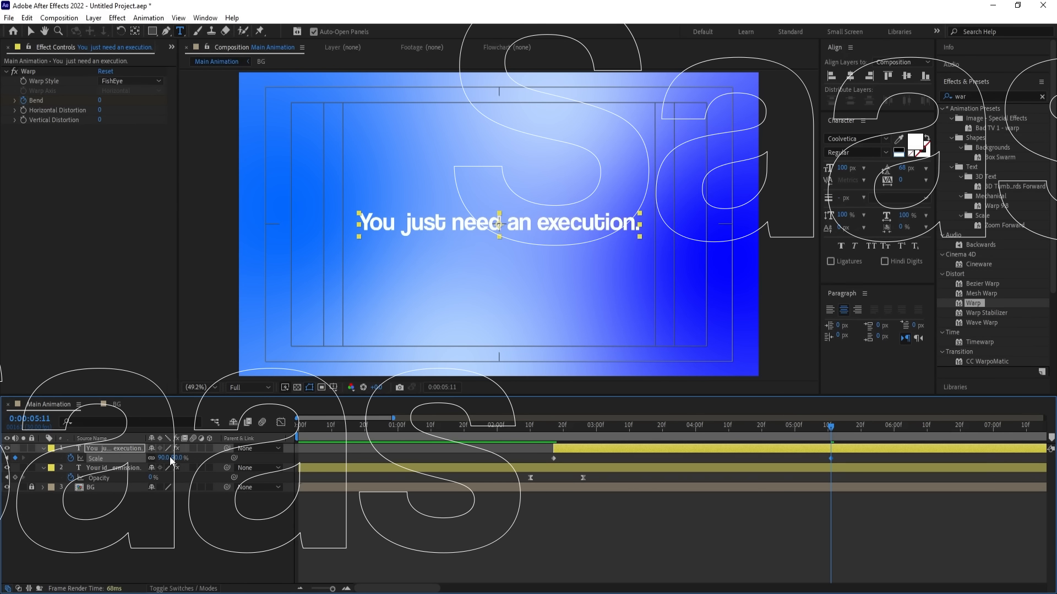
pyautogui.press('space')
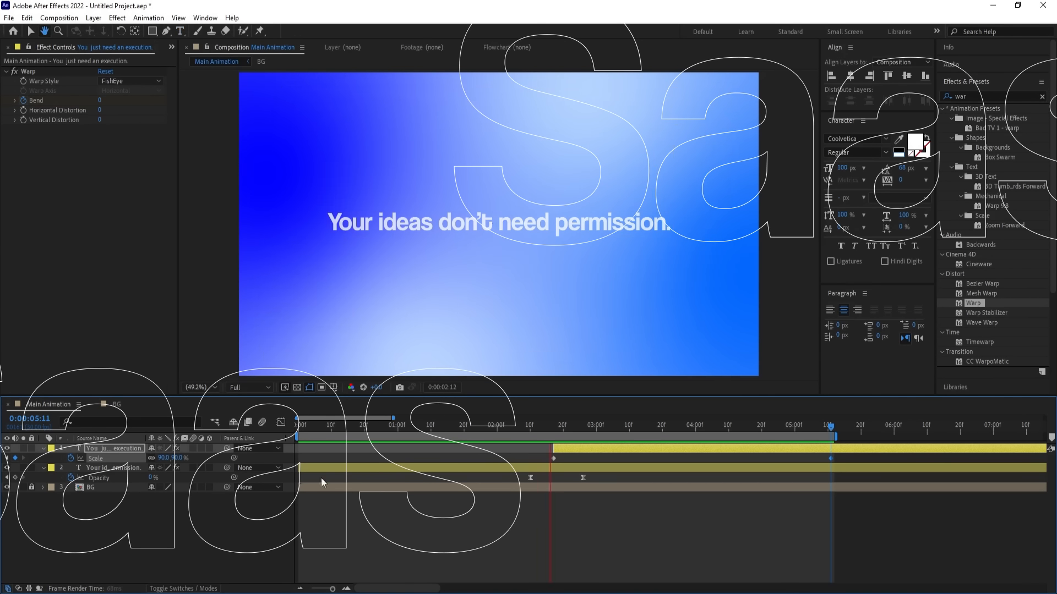
pyautogui.press('space')
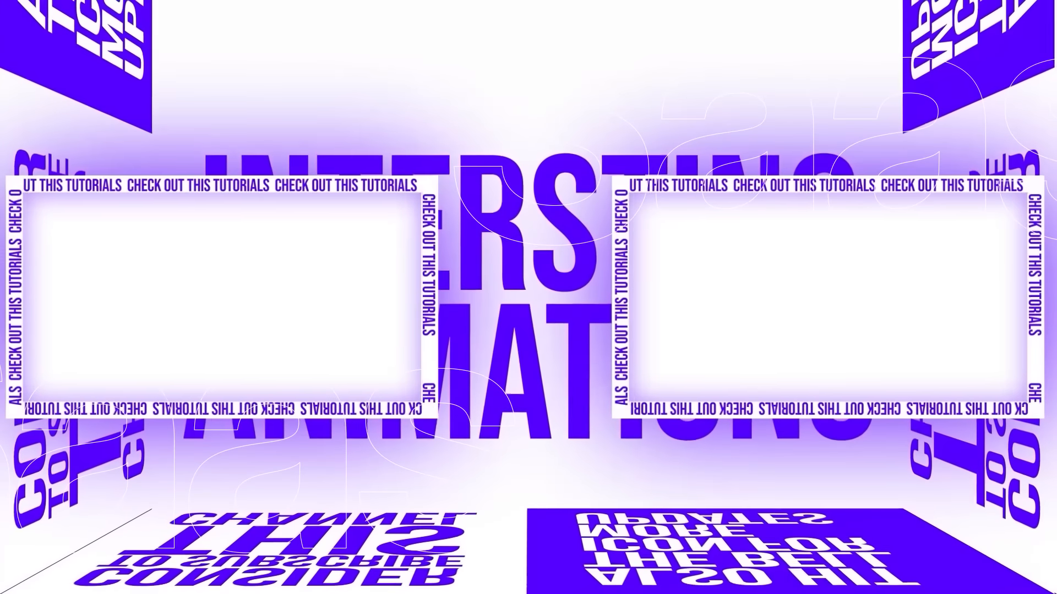